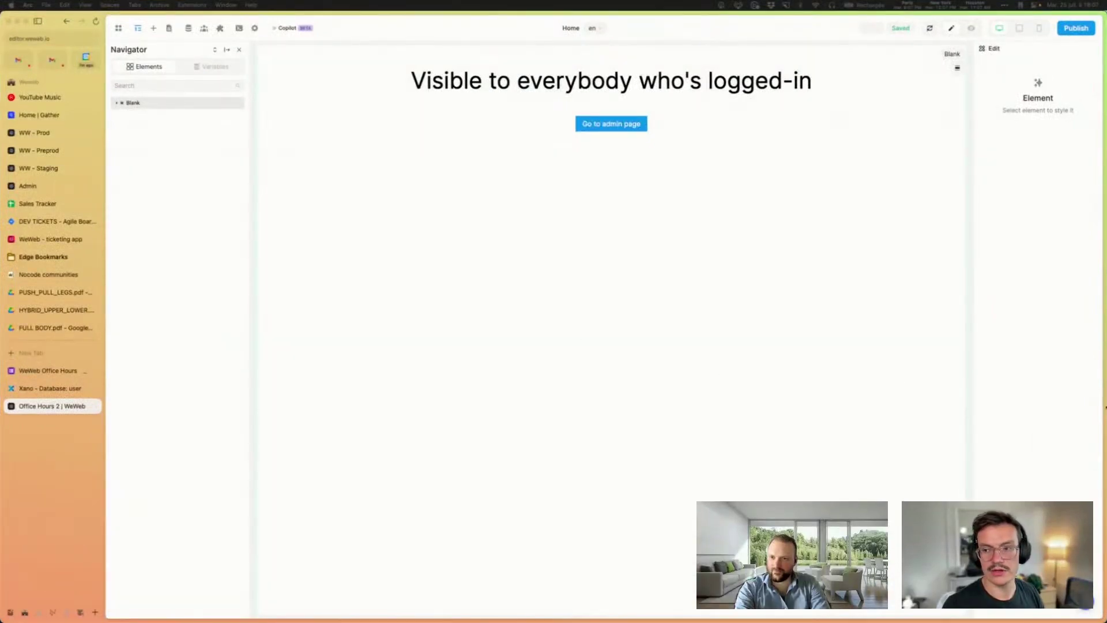
Step: Select the Home page's Blank section and zoom the editor view in
{"action": "left_click", "coordinate": [503, 264]}
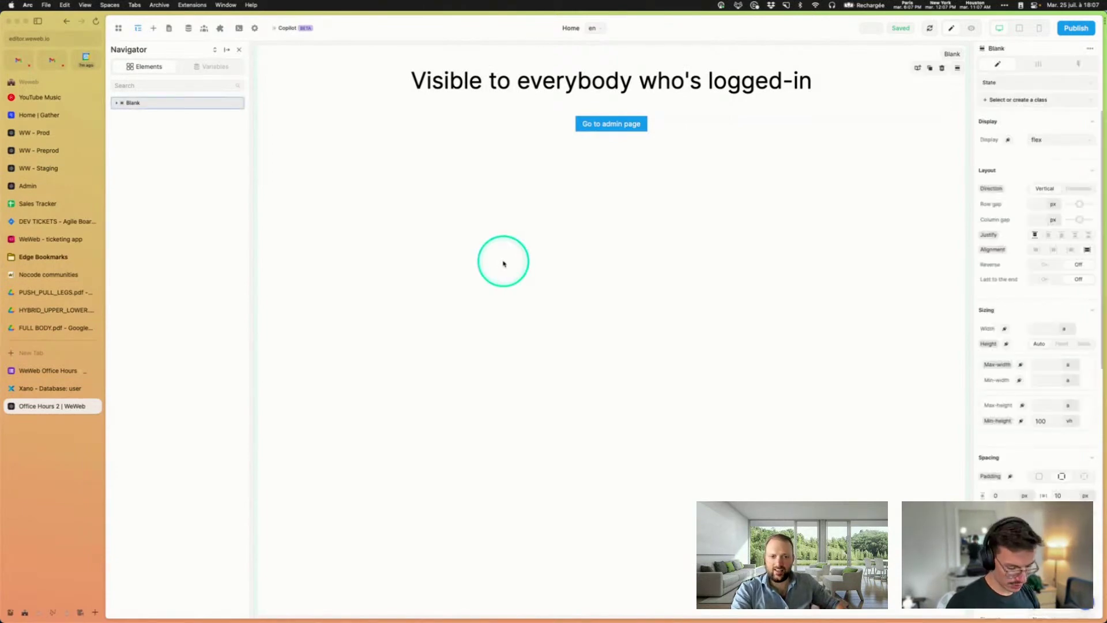
{"action": "key", "text": "super+plus"}
Step: Show the Xano user table with its admin and normal users, zoomed in
{"action": "left_click", "coordinate": [86, 389]}
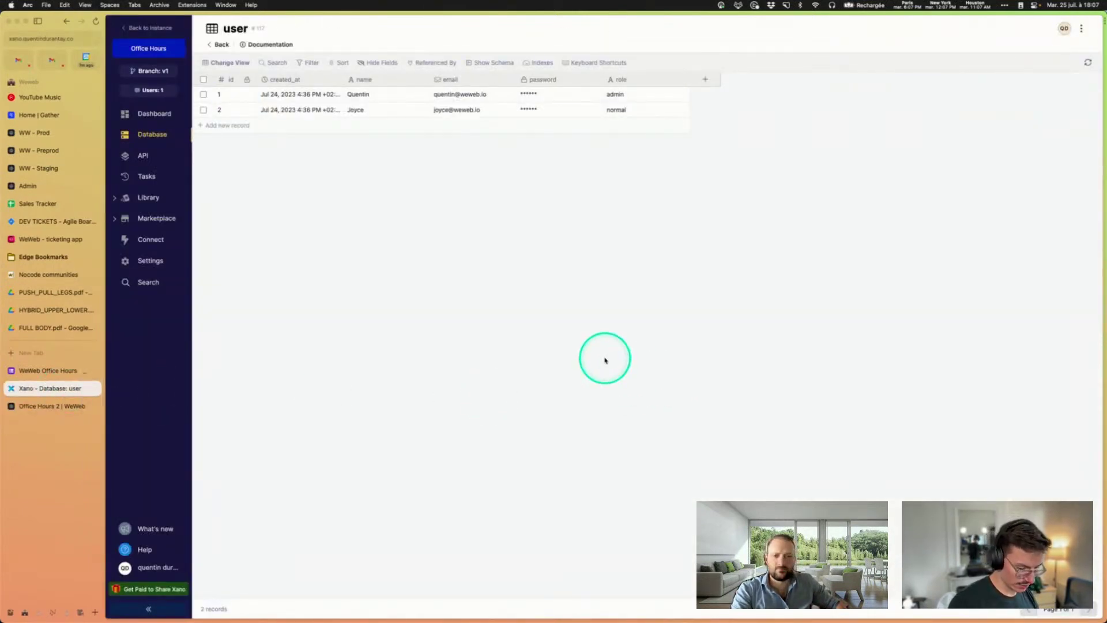
{"action": "key", "text": "super+plus"}
{"action": "key", "text": "super+plus"}
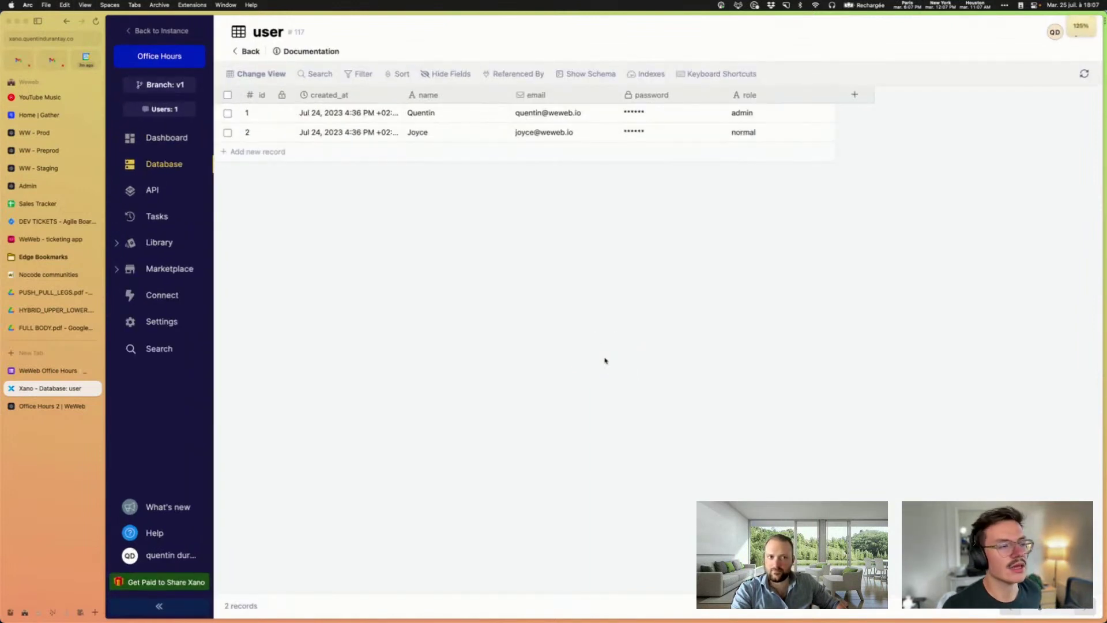
{"action": "left_click", "coordinate": [45, 406]}
{"action": "left_click", "coordinate": [45, 388]}
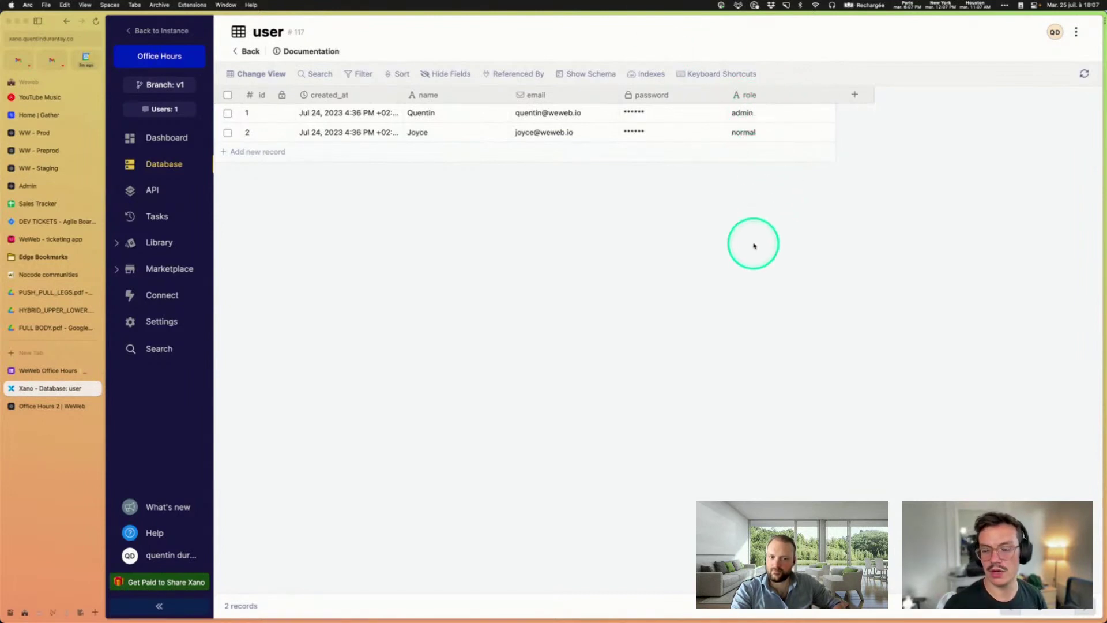
Step: Glance at the Xano Auth plugin configuration in WeWeb, then close it
{"action": "left_click", "coordinate": [22, 408]}
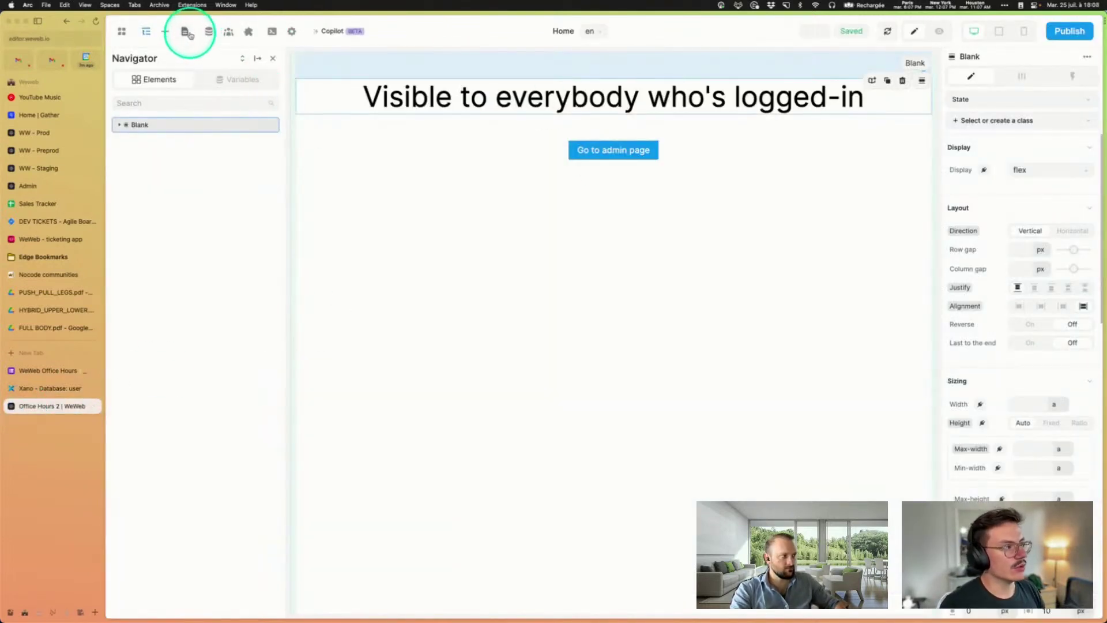
{"action": "left_click", "coordinate": [248, 31]}
{"action": "left_click", "coordinate": [152, 81]}
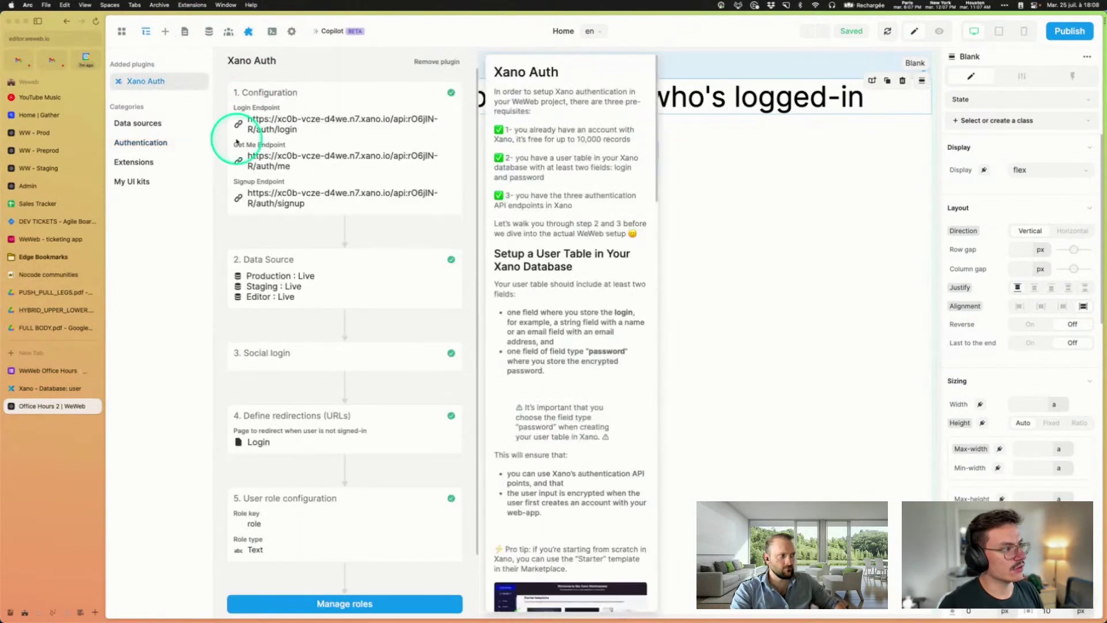
{"action": "left_click", "coordinate": [762, 317]}
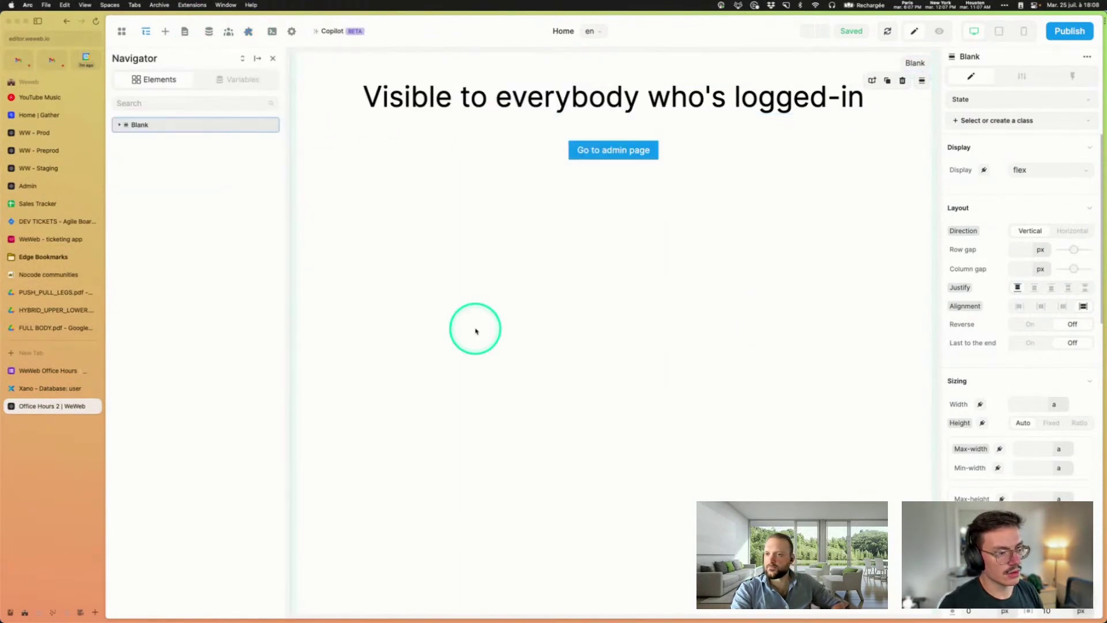
Step: Browse the Login, Home and Admin pages, then reopen the Xano Auth plugin settings
{"action": "left_click", "coordinate": [181, 34]}
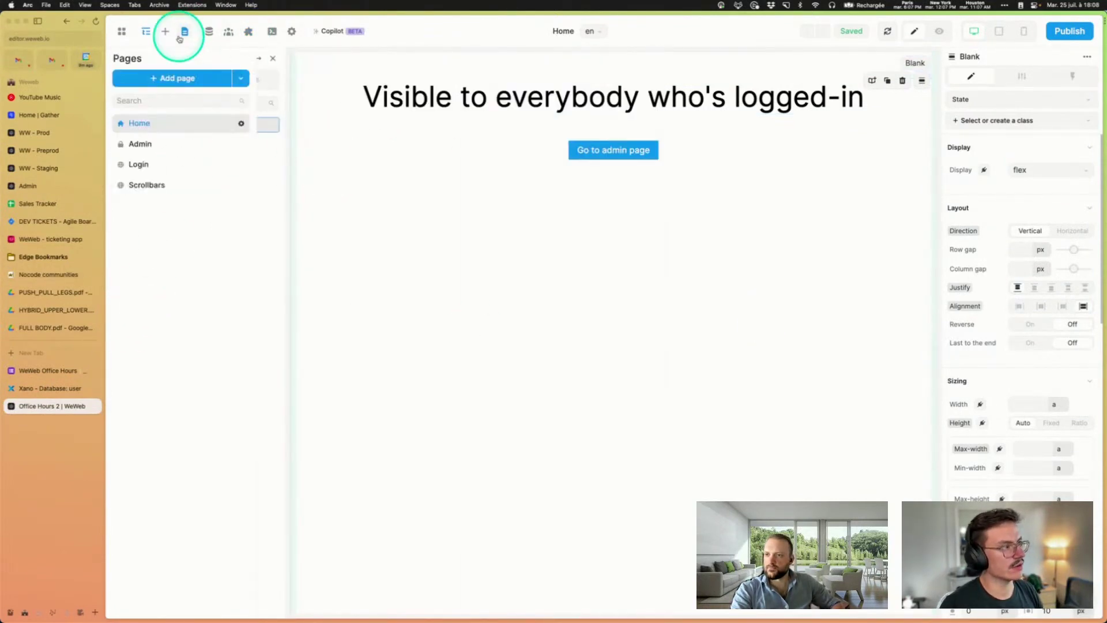
{"action": "left_click", "coordinate": [138, 165]}
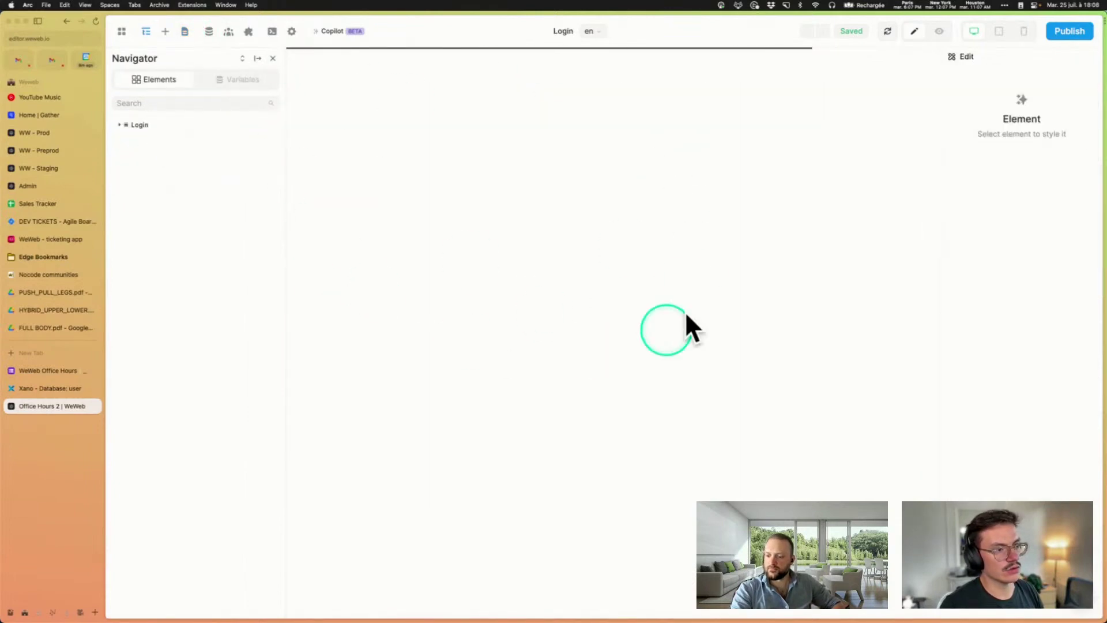
{"action": "left_click", "coordinate": [184, 34]}
{"action": "left_click", "coordinate": [158, 121]}
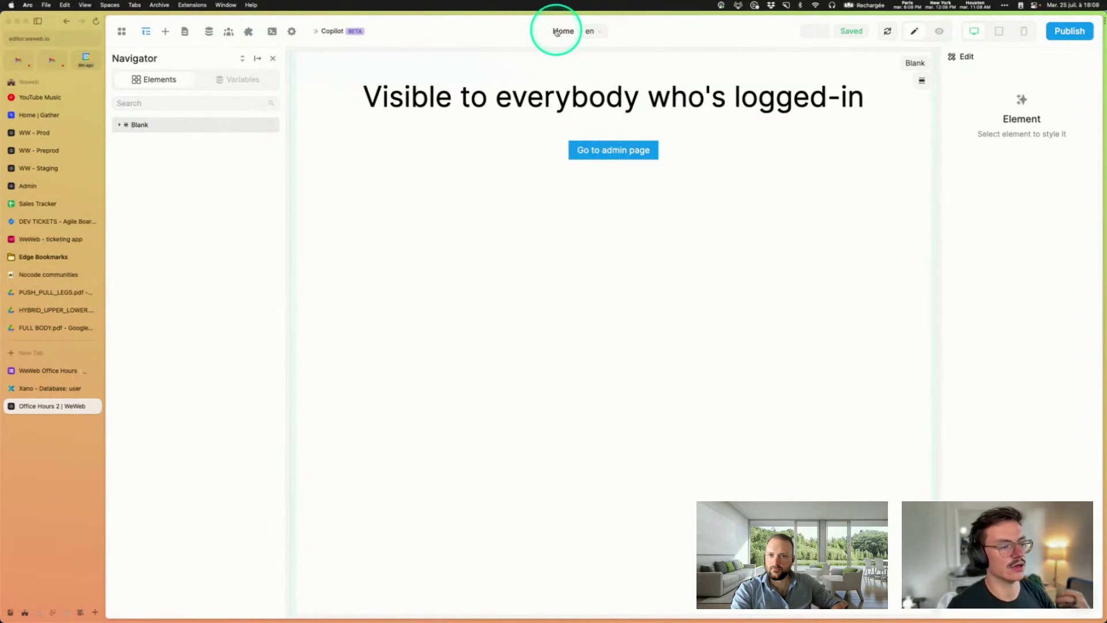
{"action": "left_click", "coordinate": [184, 32]}
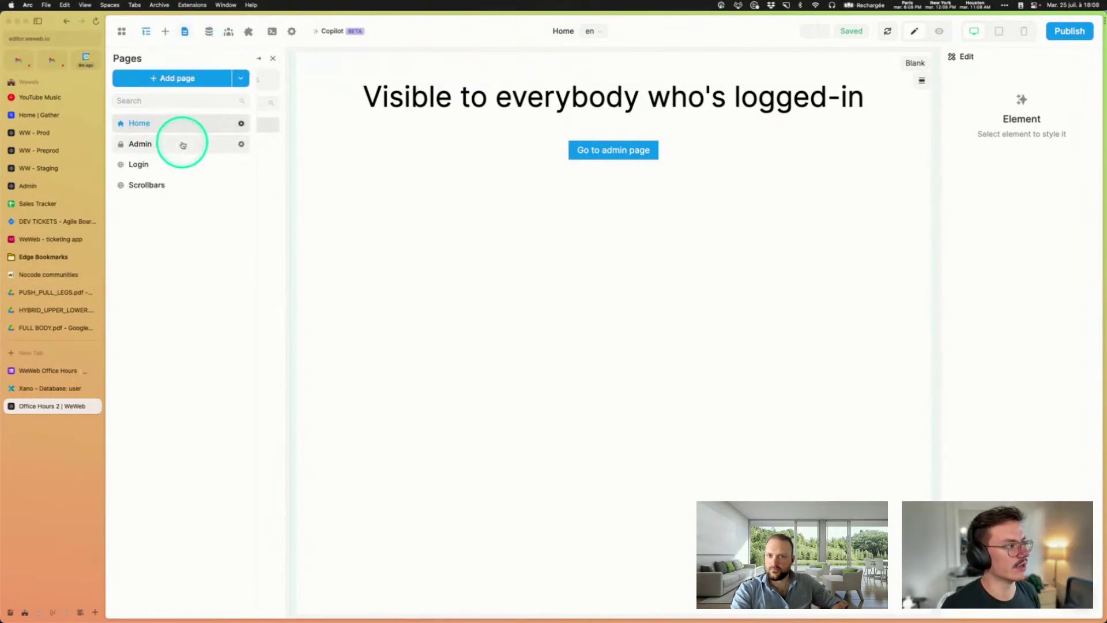
{"action": "left_click", "coordinate": [183, 145]}
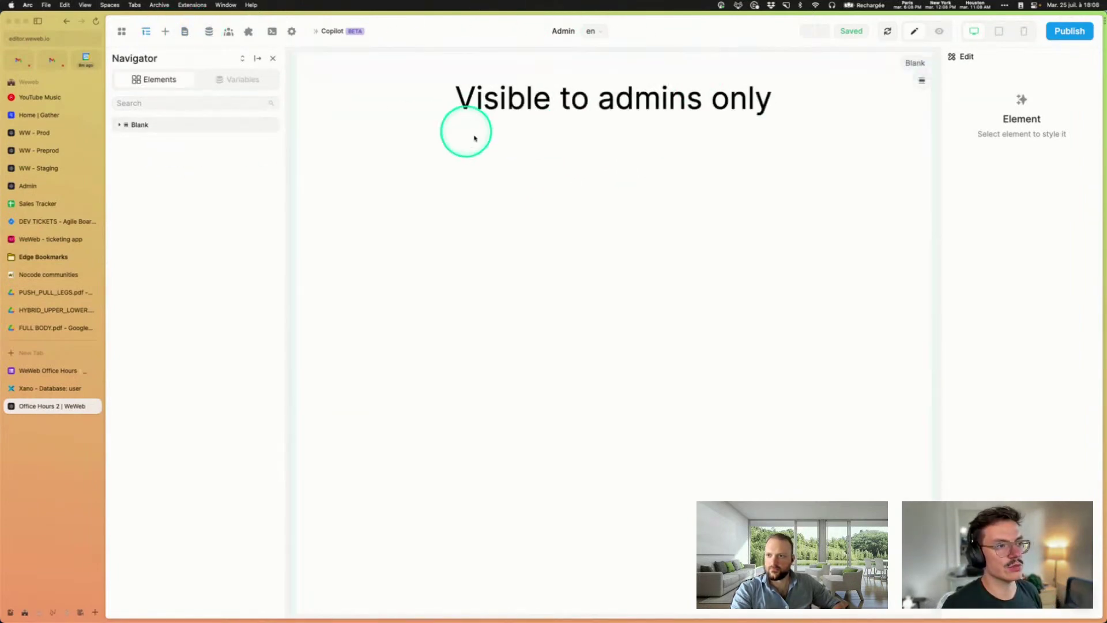
{"action": "left_click", "coordinate": [185, 33]}
{"action": "left_click", "coordinate": [154, 163]}
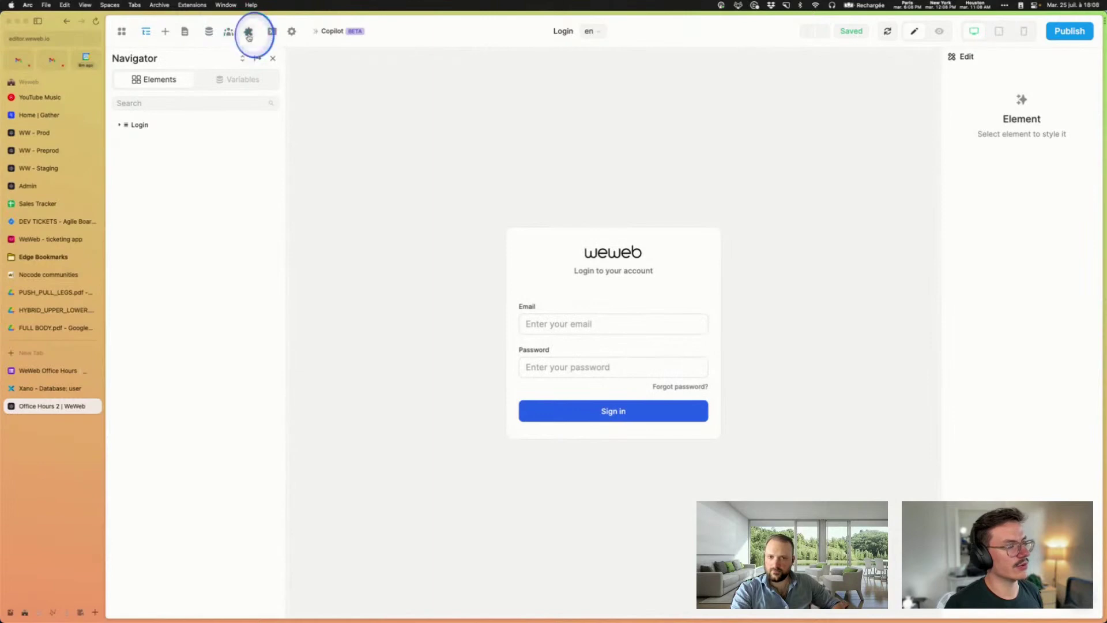
{"action": "left_click", "coordinate": [248, 32]}
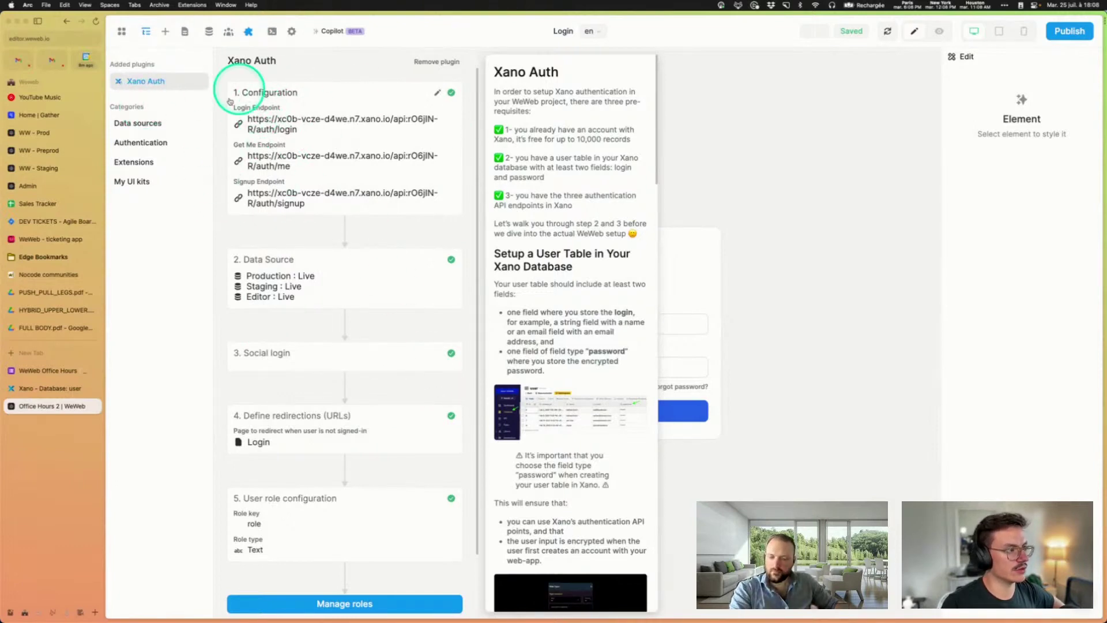
Step: Check the user role step's Role key 'role' against Xano's role column
{"action": "left_click", "coordinate": [355, 522]}
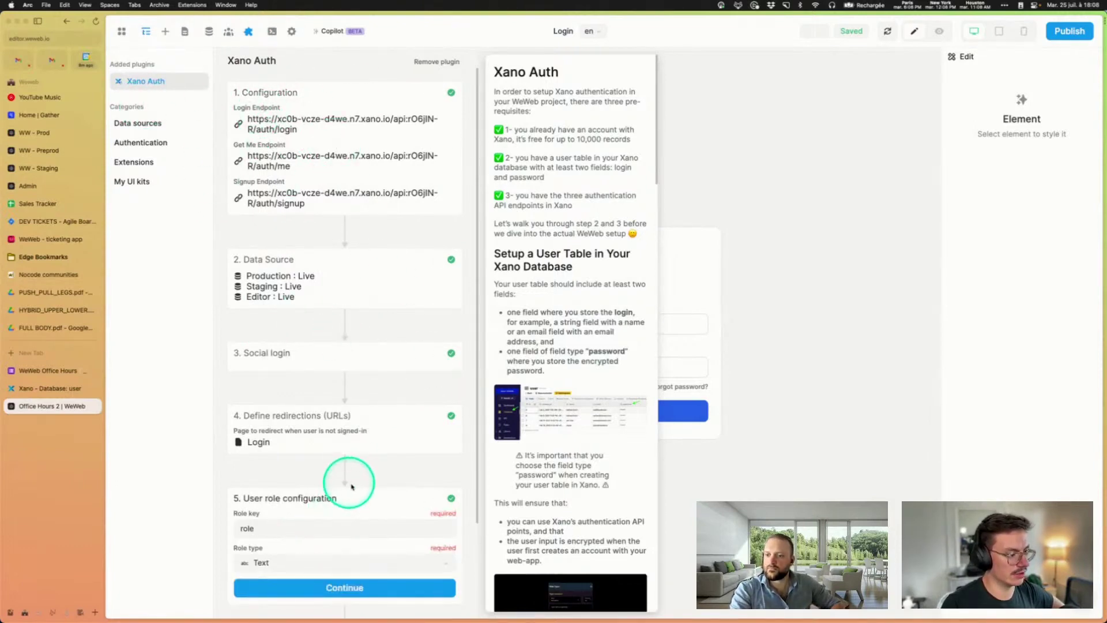
{"action": "scroll", "coordinate": [351, 486], "scroll_direction": "down", "scroll_amount": 3}
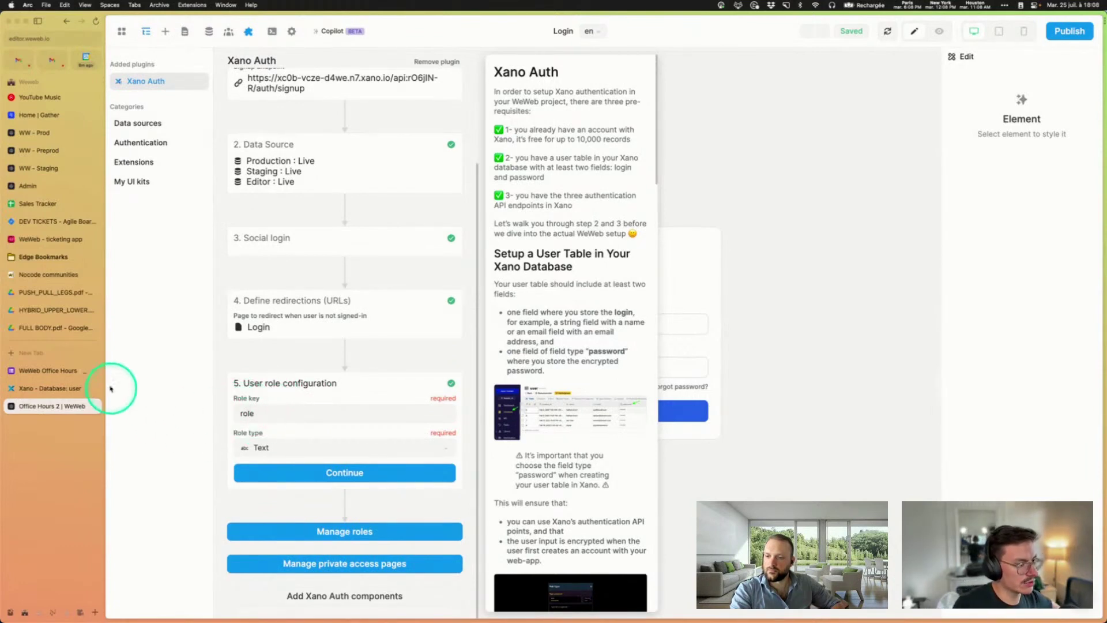
{"action": "left_click", "coordinate": [50, 388]}
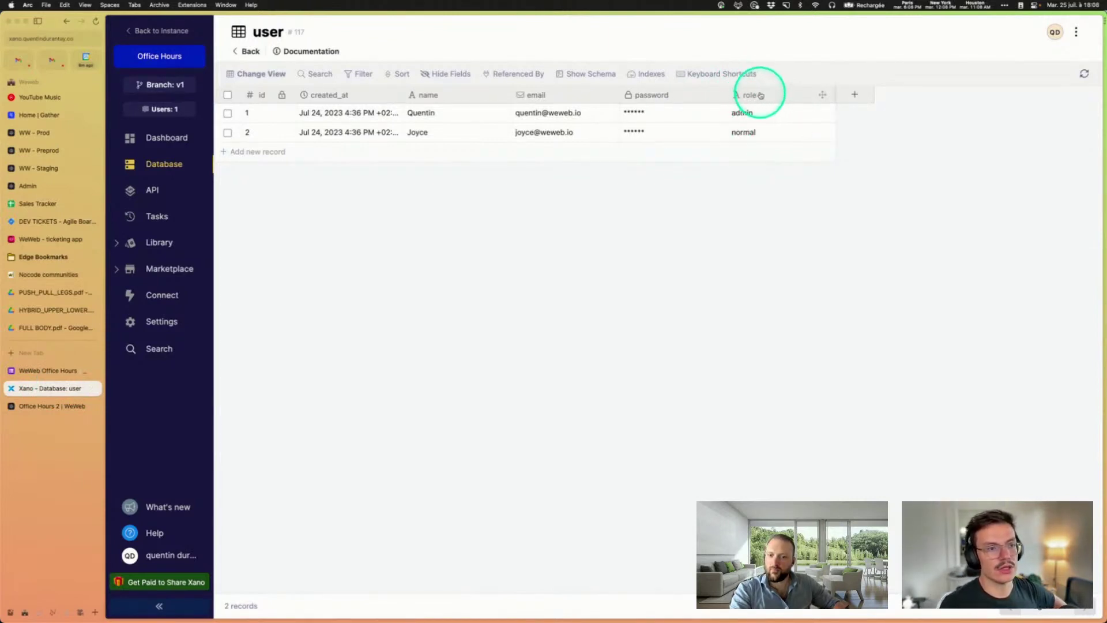
{"action": "left_click", "coordinate": [61, 404]}
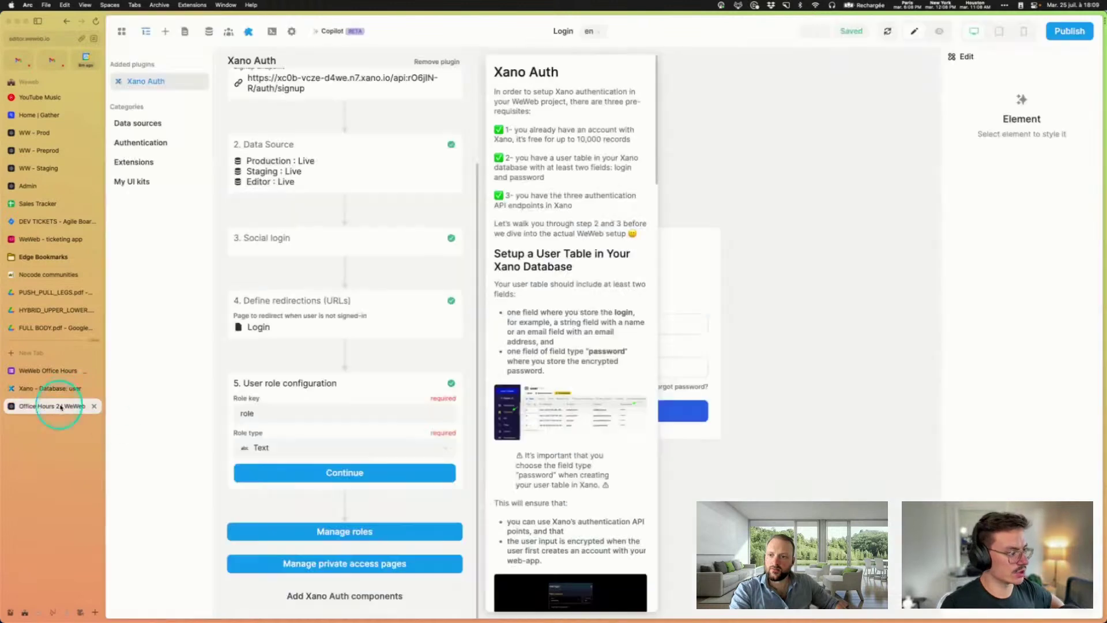
{"action": "double_click", "coordinate": [247, 414]}
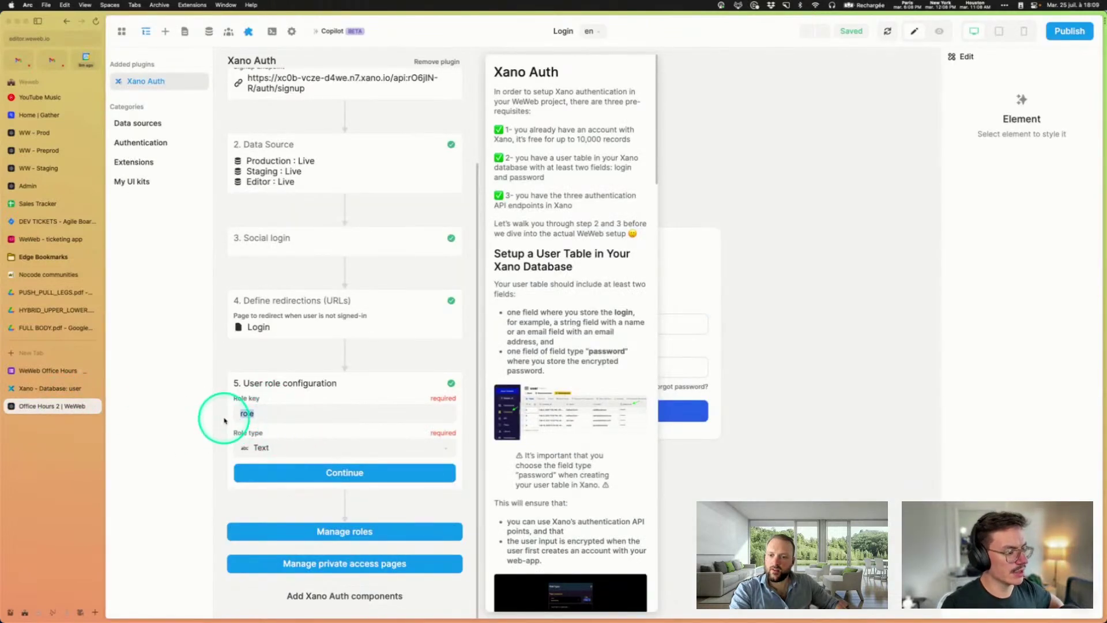
Step: Keep the Role type as Text and bring up the roles manager
{"action": "left_click", "coordinate": [296, 447]}
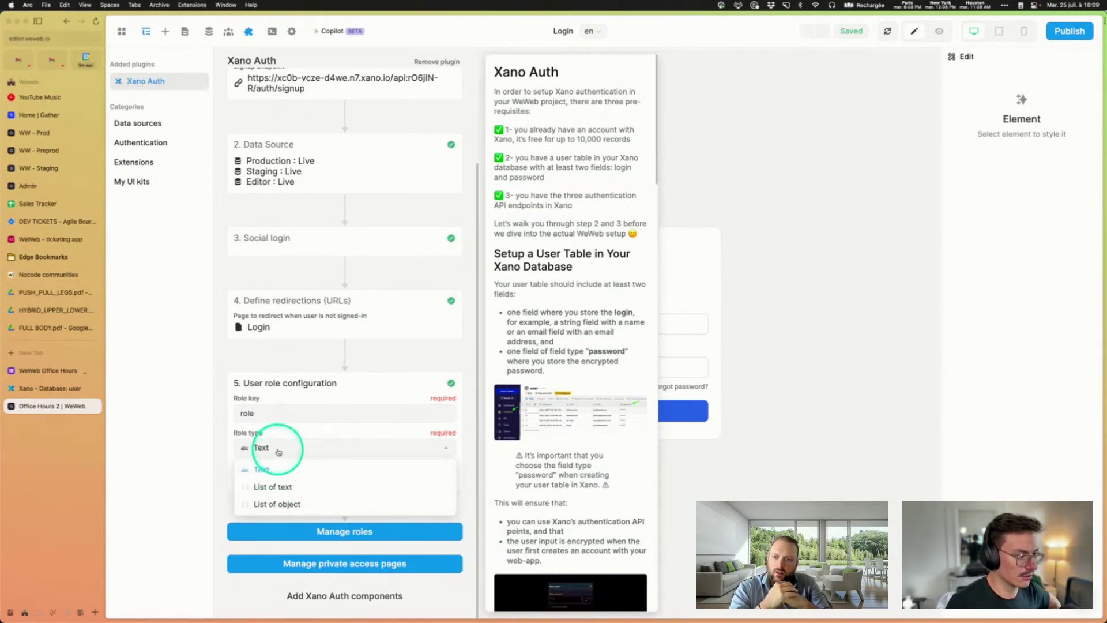
{"action": "left_click", "coordinate": [280, 450]}
{"action": "left_click", "coordinate": [257, 448]}
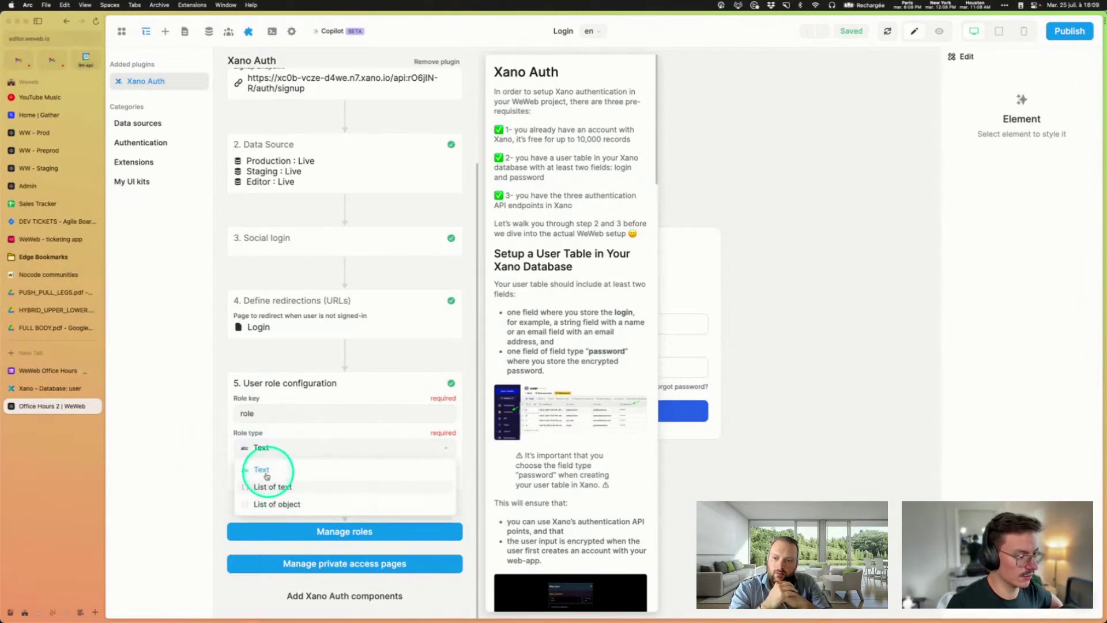
{"action": "left_click", "coordinate": [277, 447]}
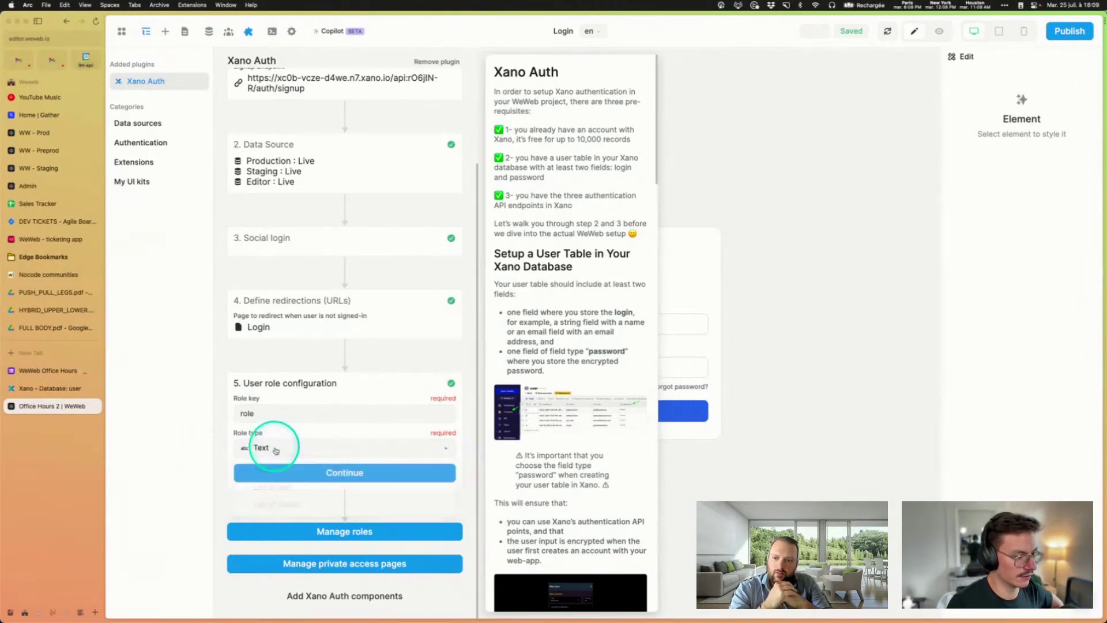
{"action": "left_click", "coordinate": [336, 532]}
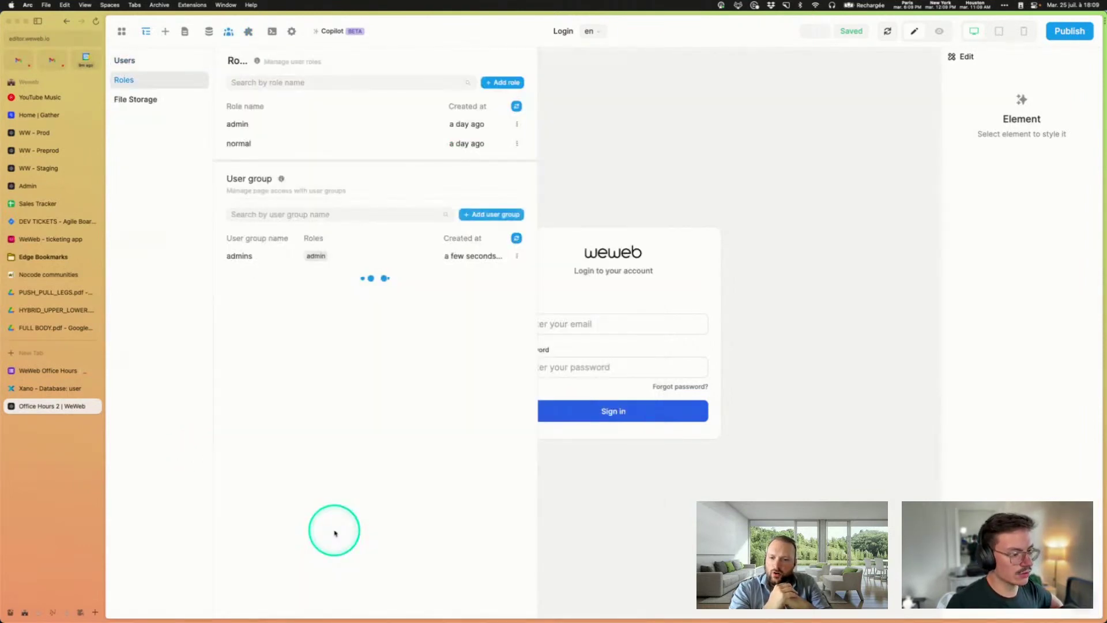
Step: Look at the users section, then go back to the Xano Auth plugin settings
{"action": "left_click", "coordinate": [126, 61]}
{"action": "left_click", "coordinate": [249, 31]}
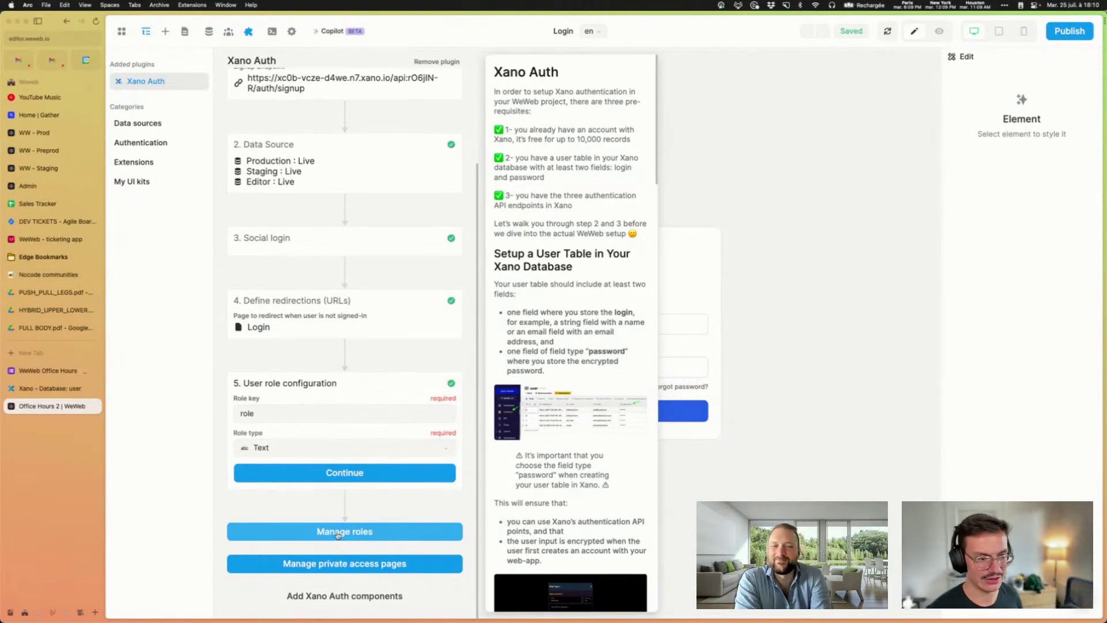
Step: Review the admin and normal roles, comparing them with the Xano user table
{"action": "left_click", "coordinate": [338, 532]}
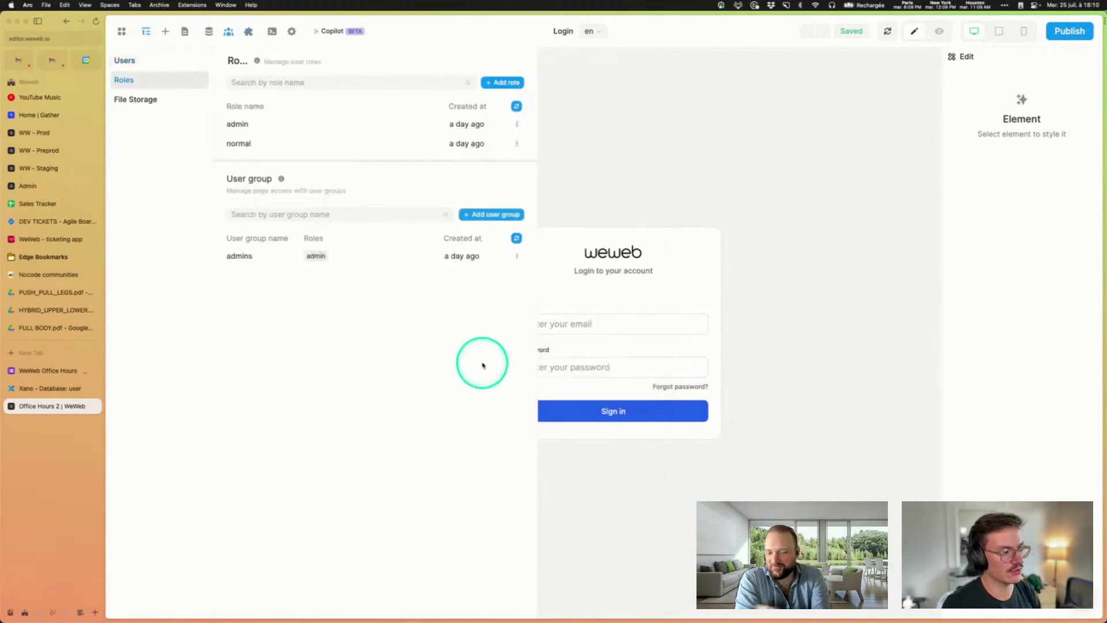
{"action": "left_click", "coordinate": [503, 83]}
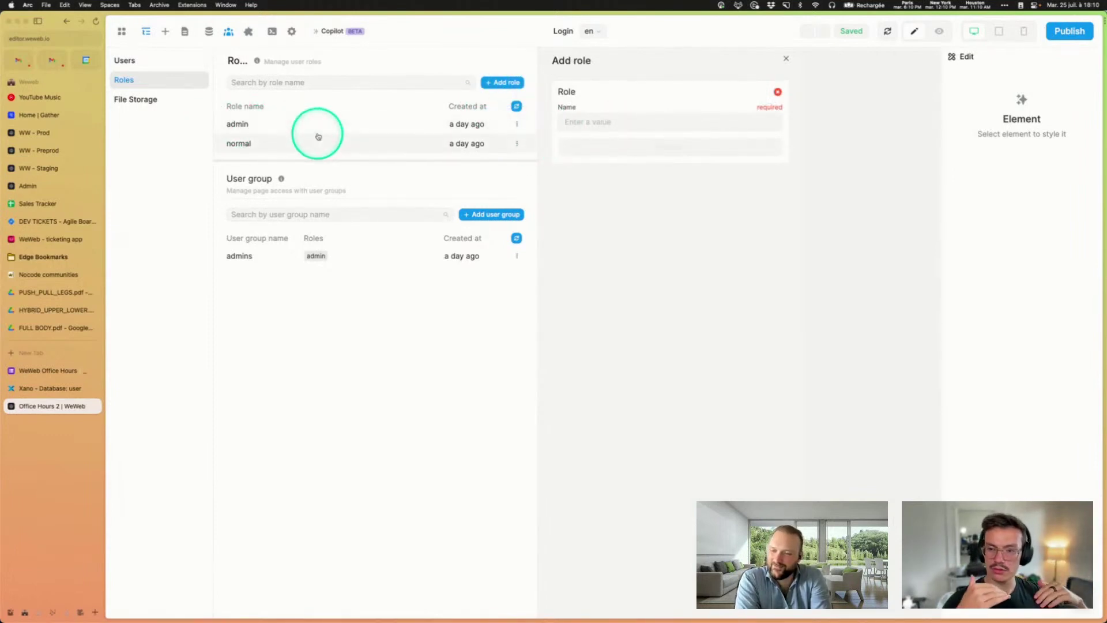
{"action": "left_click", "coordinate": [247, 124]}
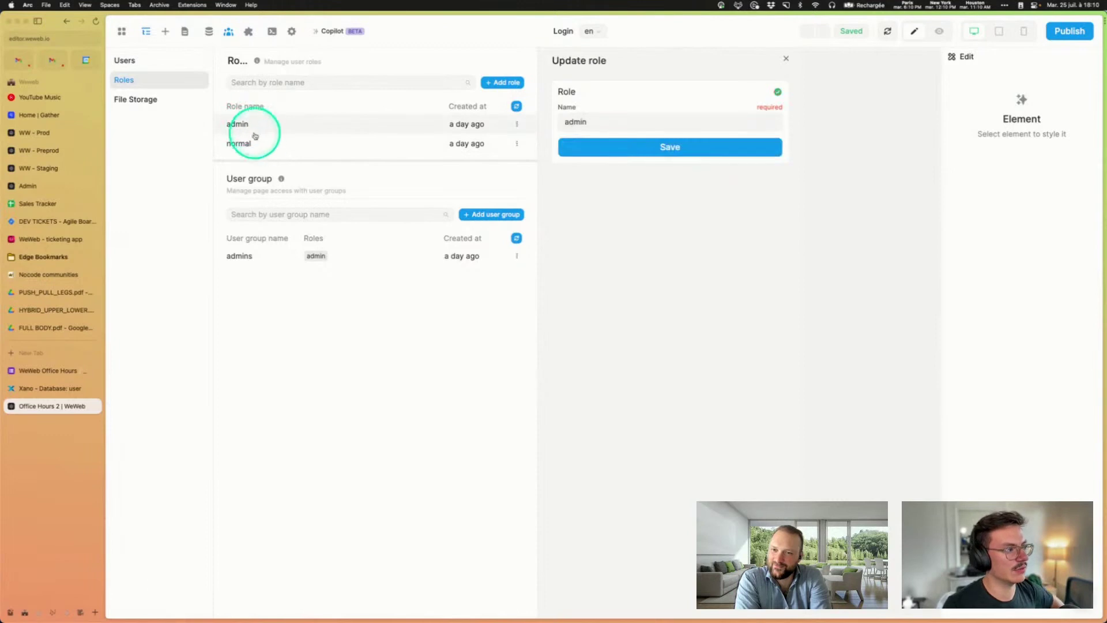
{"action": "left_click", "coordinate": [258, 143]}
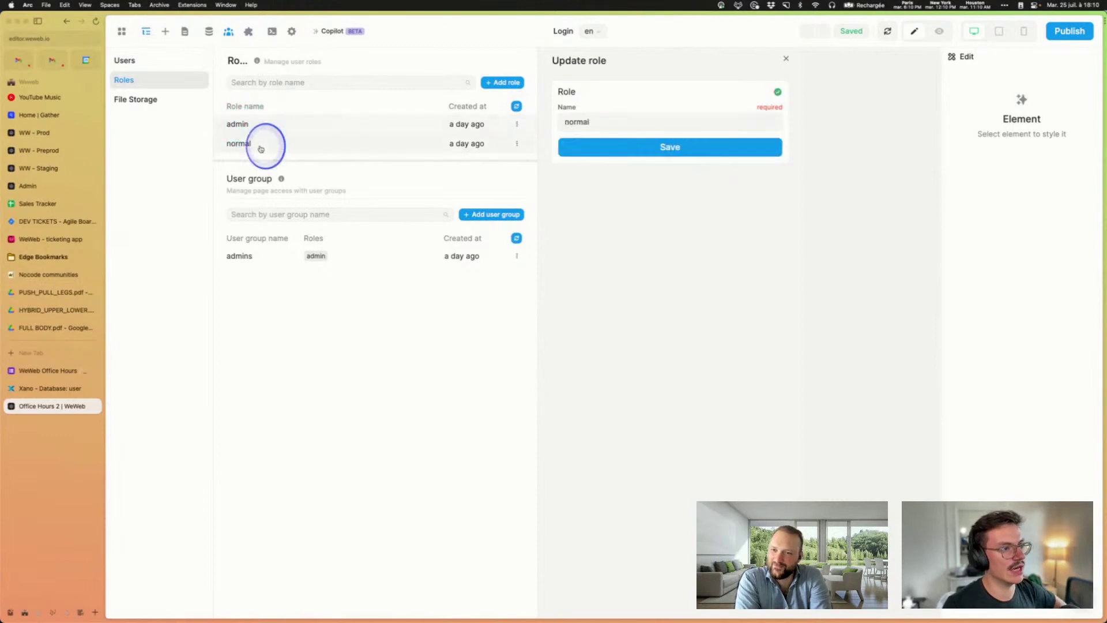
{"action": "left_click", "coordinate": [21, 387]}
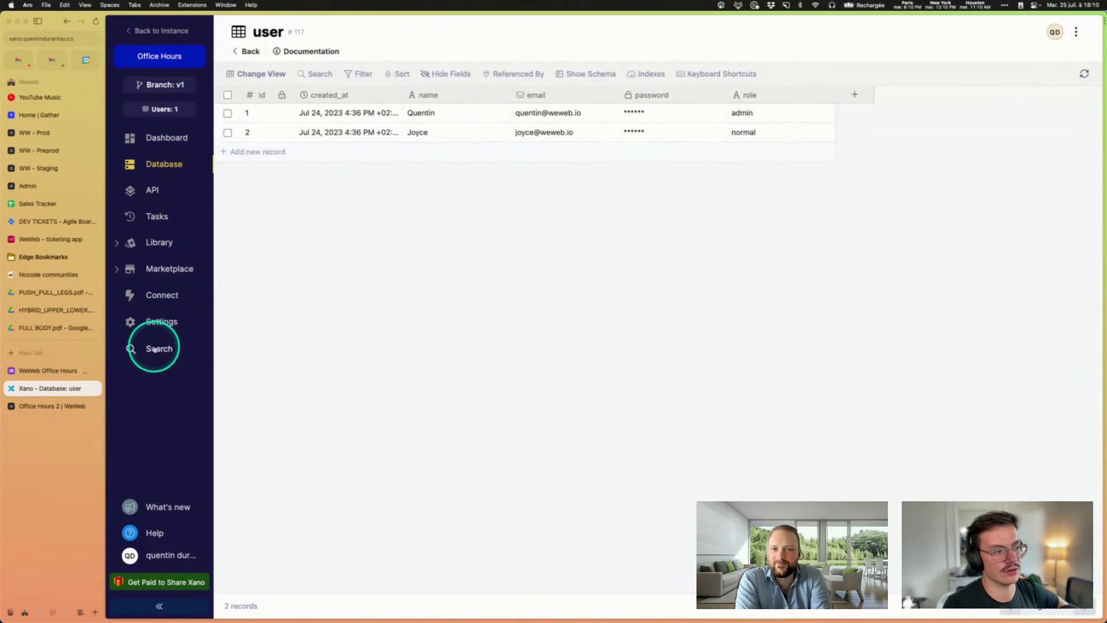
{"action": "left_click", "coordinate": [36, 406]}
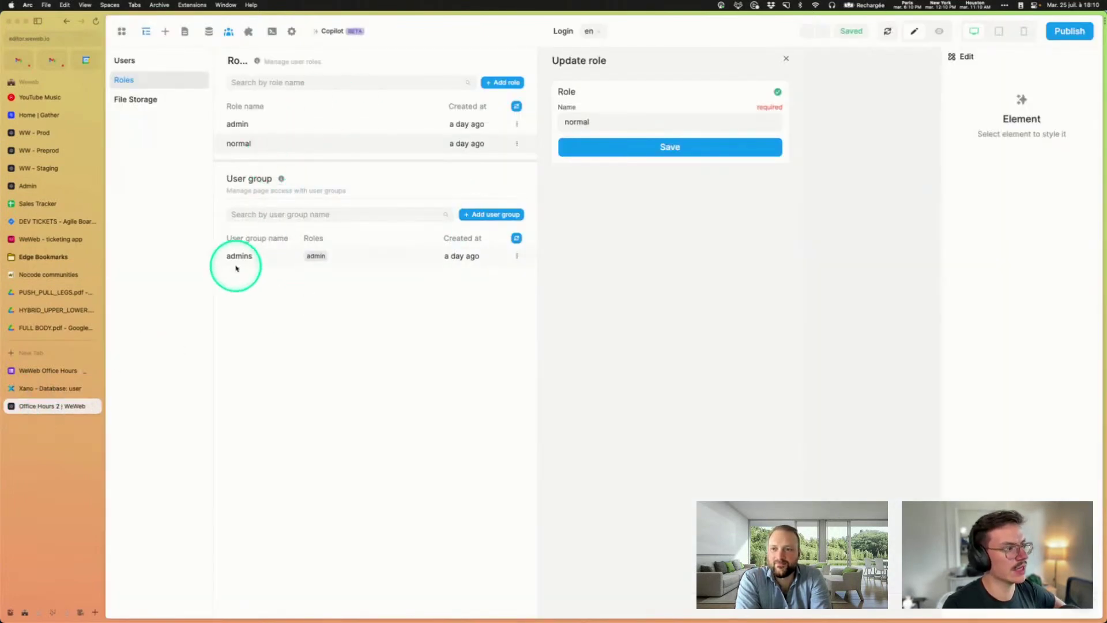
Step: Inspect the admins group's private pages, roles and users, then close the settings
{"action": "left_click", "coordinate": [238, 260]}
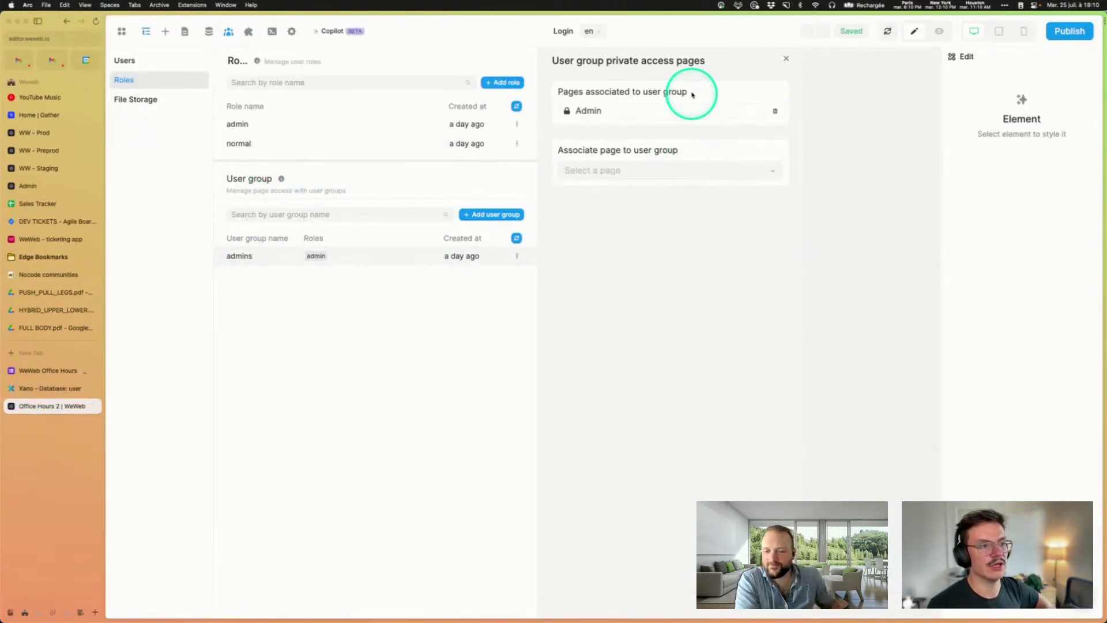
{"action": "left_click", "coordinate": [516, 255]}
{"action": "left_click", "coordinate": [527, 292]}
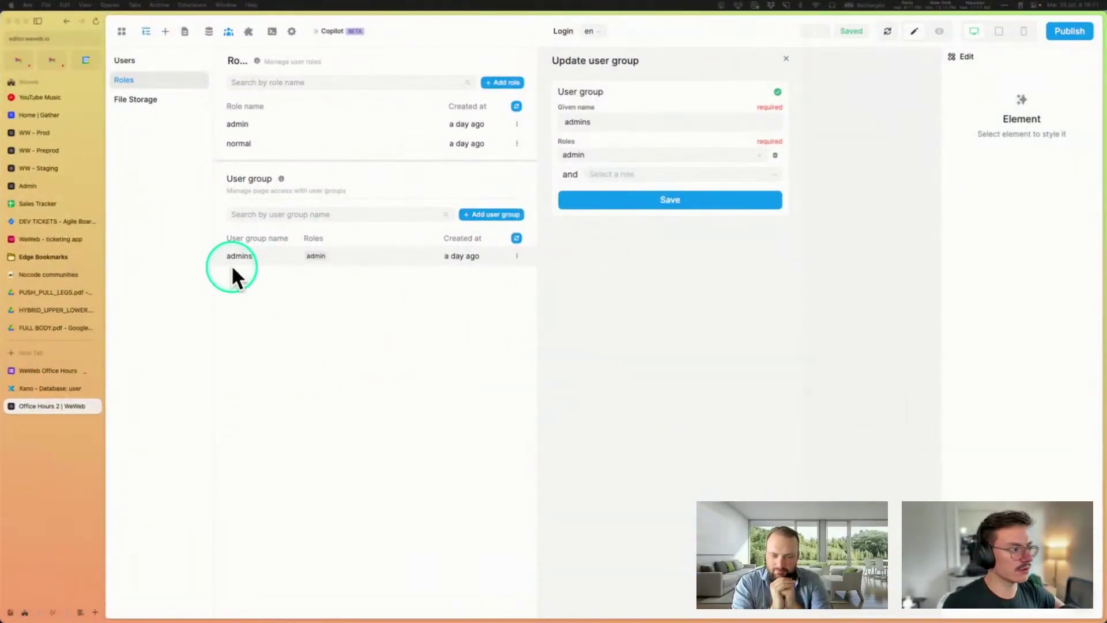
{"action": "left_click", "coordinate": [127, 61]}
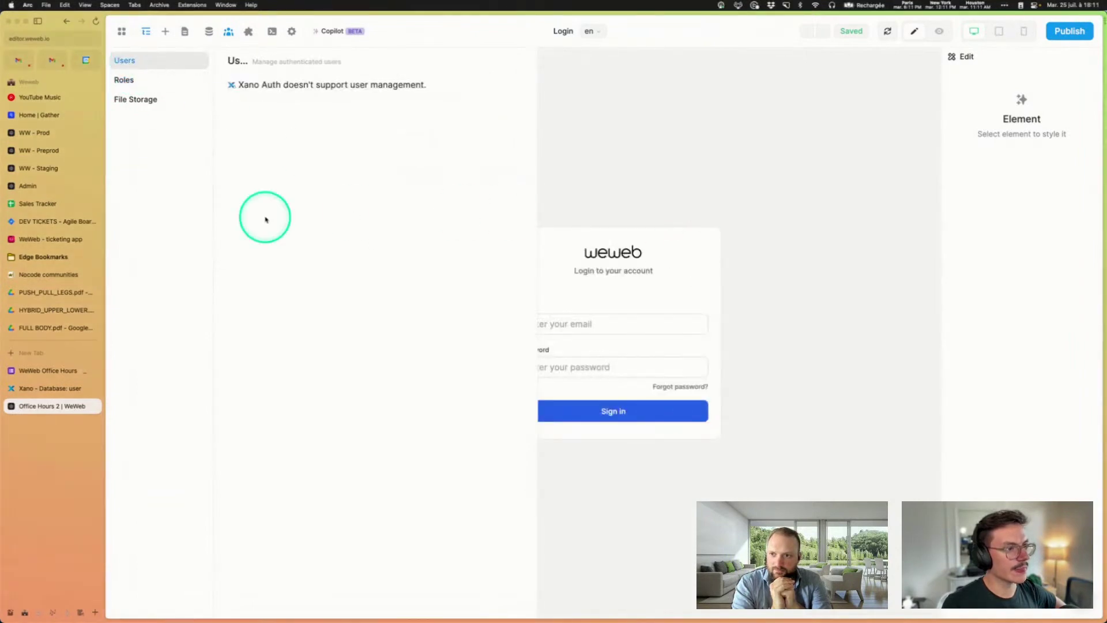
{"action": "left_click", "coordinate": [130, 80]}
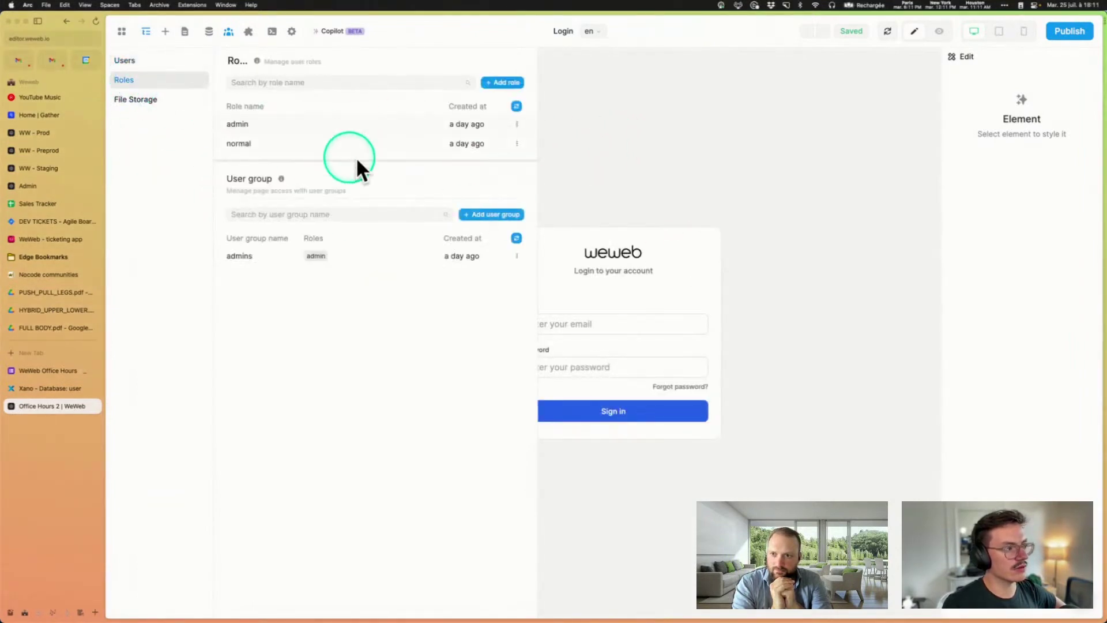
{"action": "left_click", "coordinate": [646, 185]}
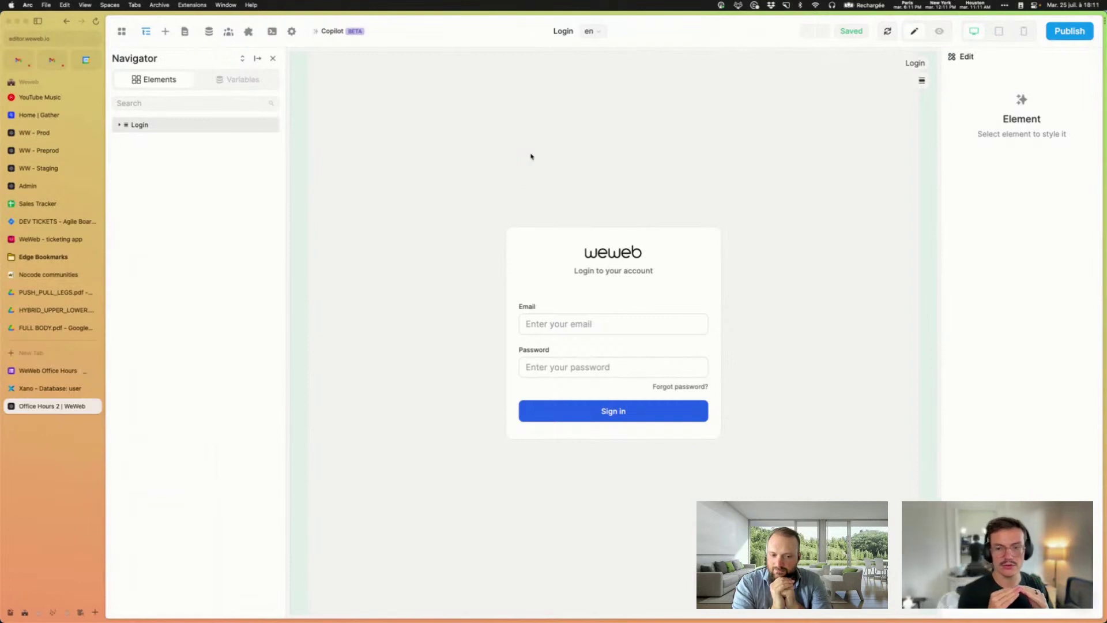
Step: Preview the Login page and sign in with the user's email and password
{"action": "left_click", "coordinate": [938, 32]}
{"action": "left_click", "coordinate": [653, 325]}
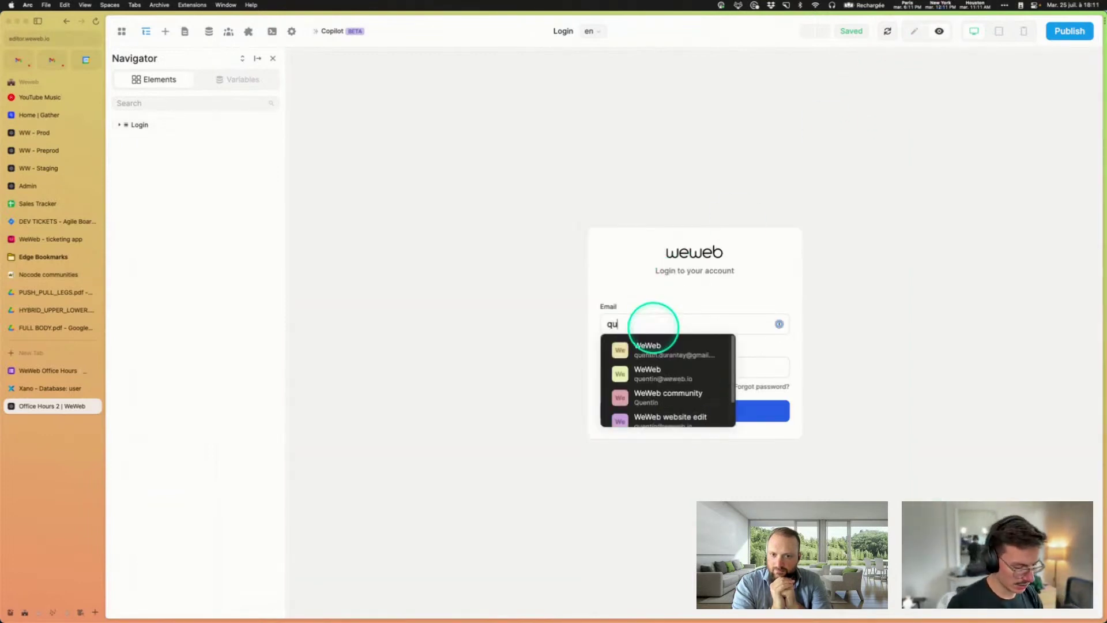
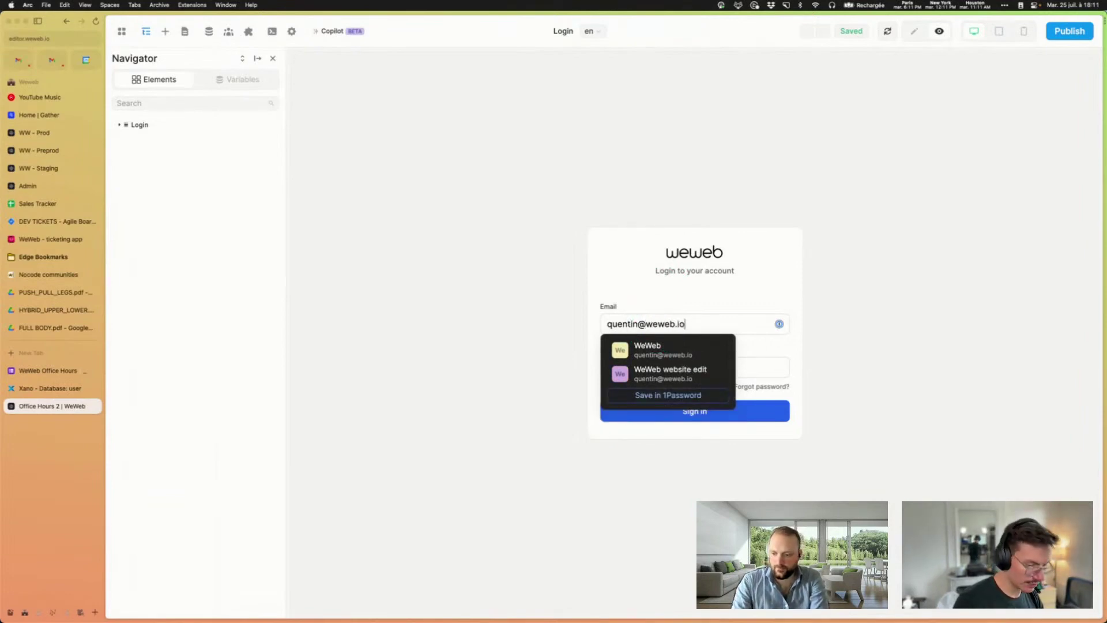
{"action": "left_click", "coordinate": [608, 367]}
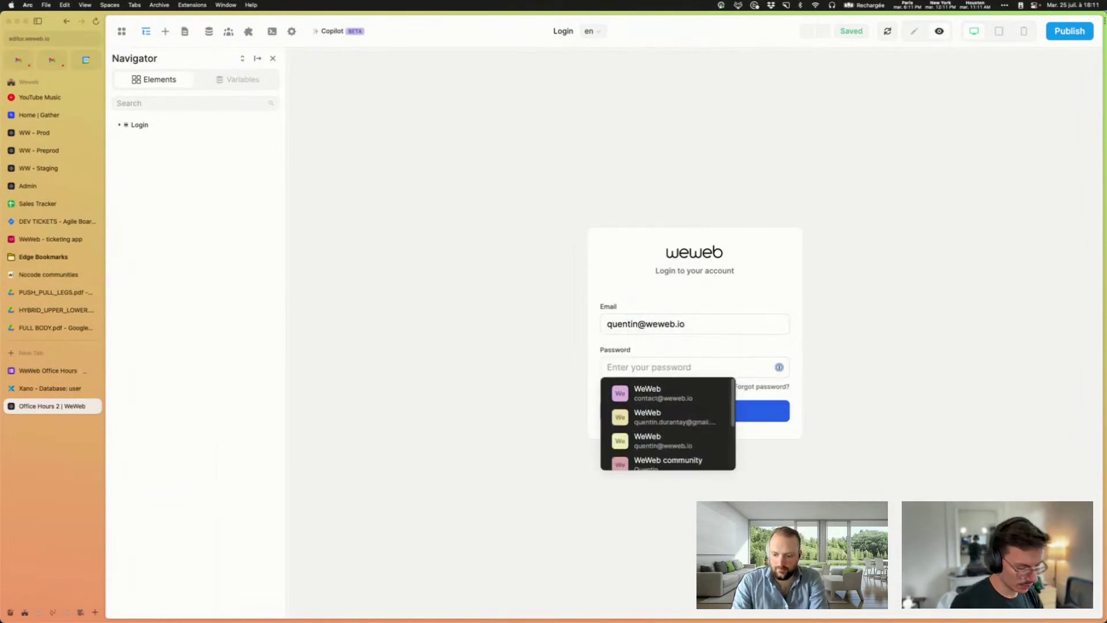
{"action": "type", "text": "••"}
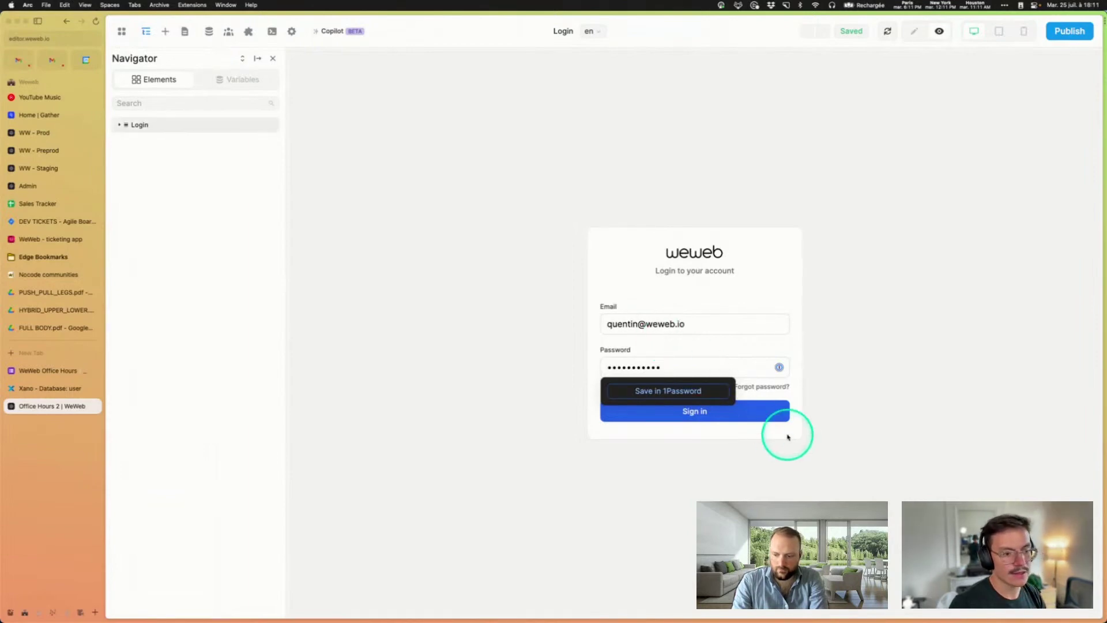
Step: Inspect the user variable in Variables, confirming its role is admin
{"action": "left_click", "coordinate": [235, 89]}
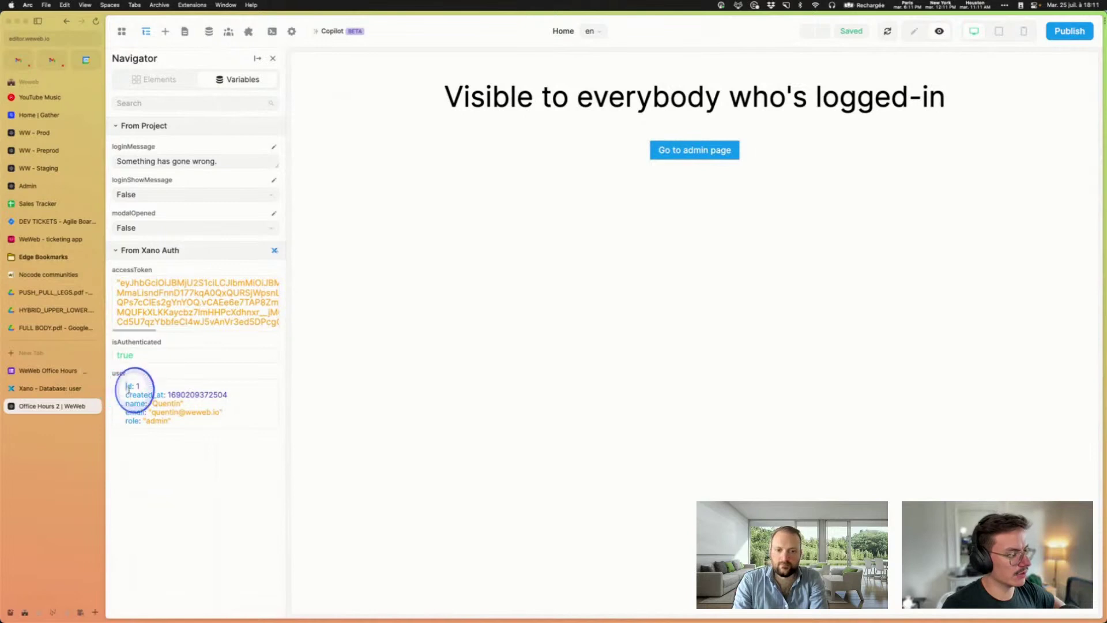
{"action": "left_click_drag", "start_coordinate": [128, 387], "coordinate": [187, 425]}
{"action": "left_click", "coordinate": [126, 421]}
{"action": "left_click", "coordinate": [187, 425]}
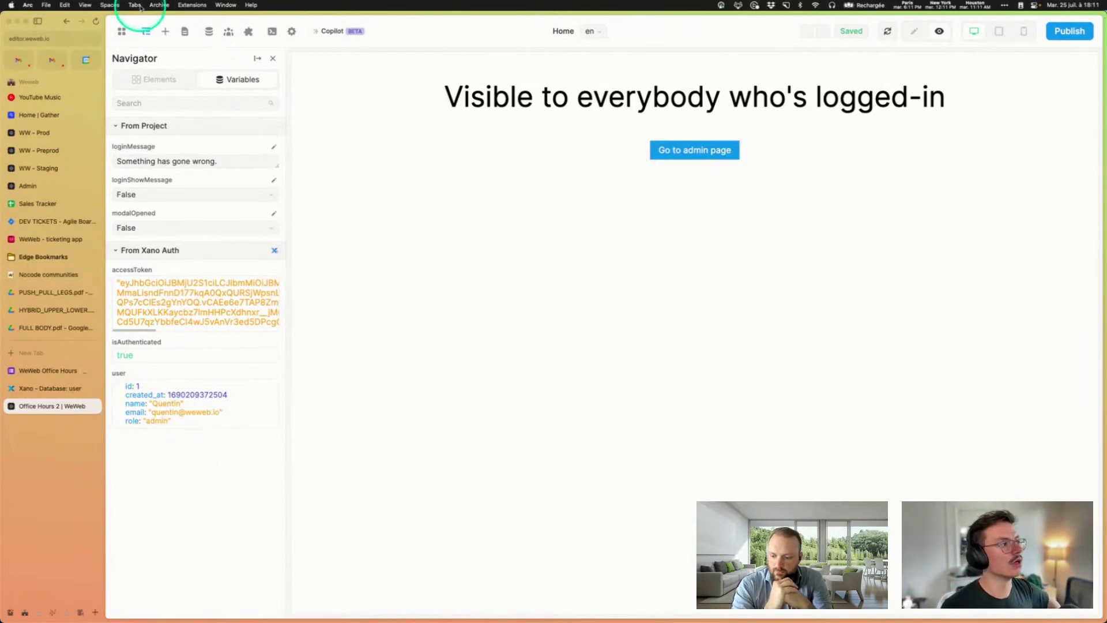
Step: Review the Xano Auth plugin settings, then switch to the Xano user table
{"action": "left_click", "coordinate": [249, 31]}
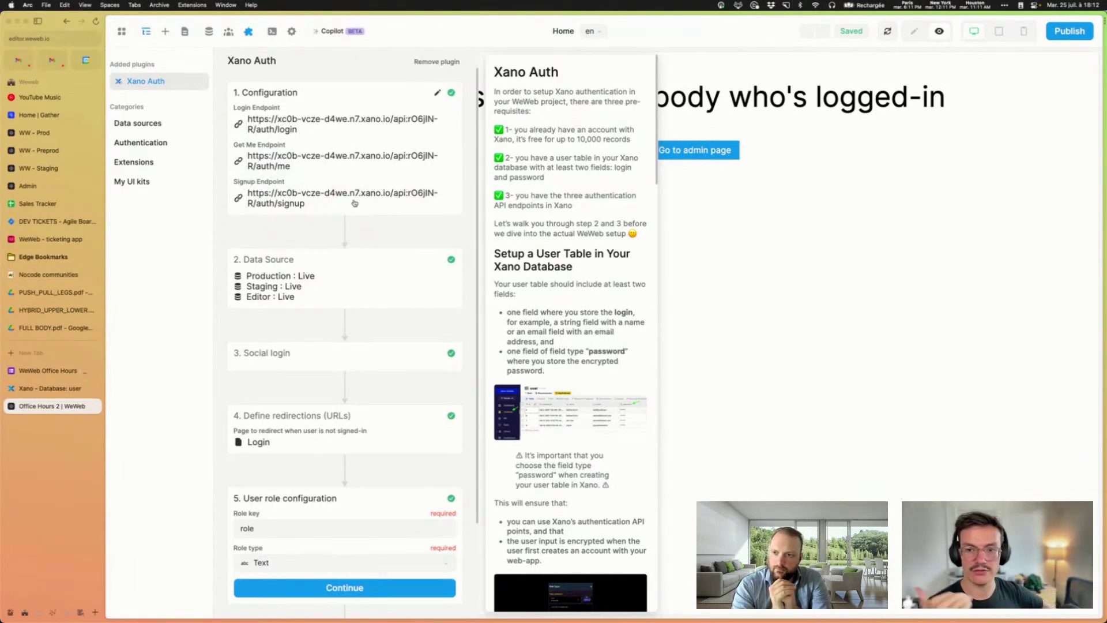
{"action": "left_click", "coordinate": [751, 390]}
{"action": "left_click", "coordinate": [52, 388]}
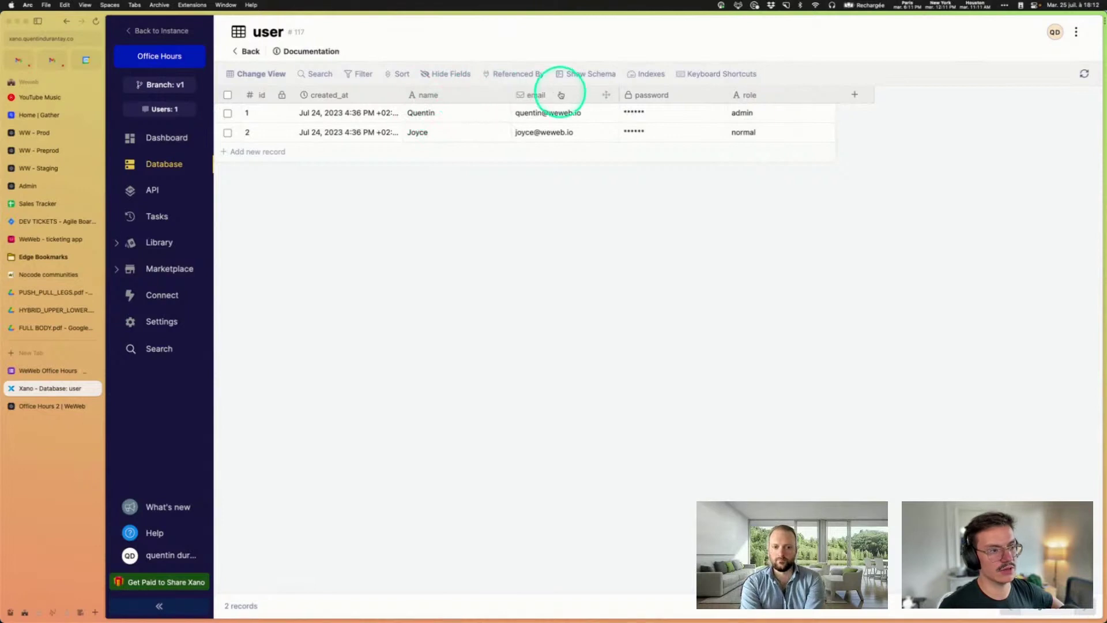
Step: Exclude password and role from the /auth/me Get Record From output
{"action": "left_click", "coordinate": [153, 192]}
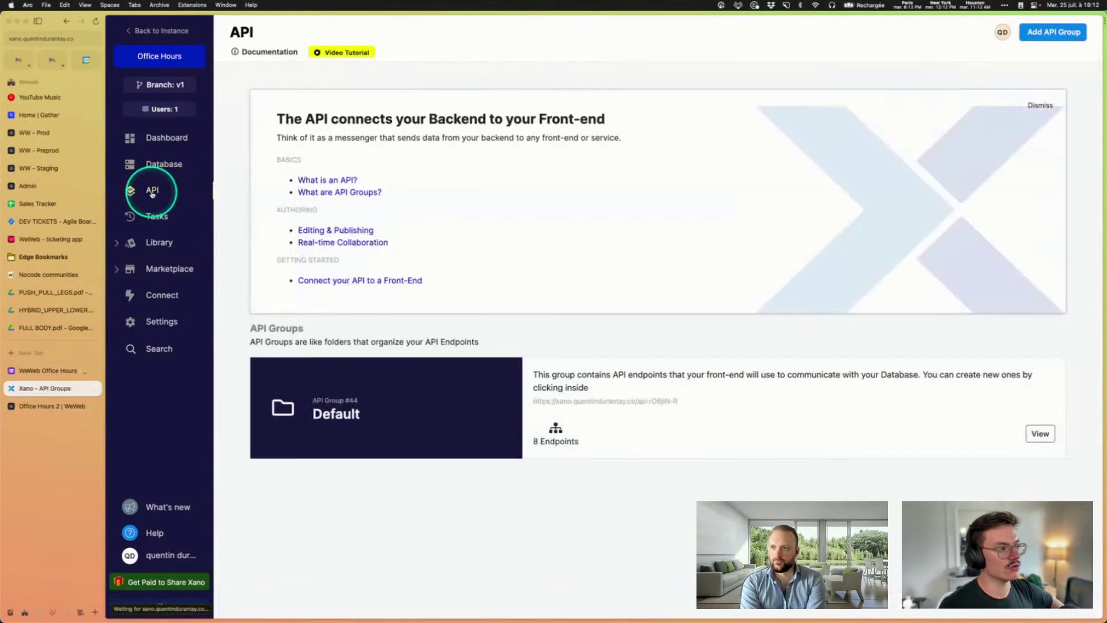
{"action": "left_click", "coordinate": [738, 414]}
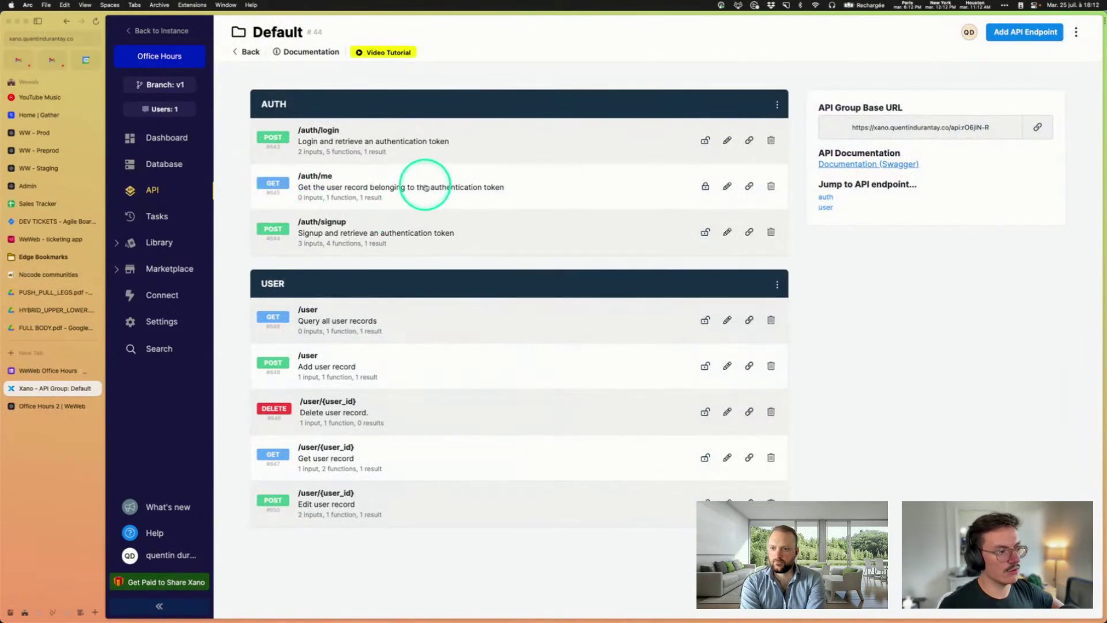
{"action": "left_click", "coordinate": [425, 187]}
{"action": "left_click", "coordinate": [587, 359]}
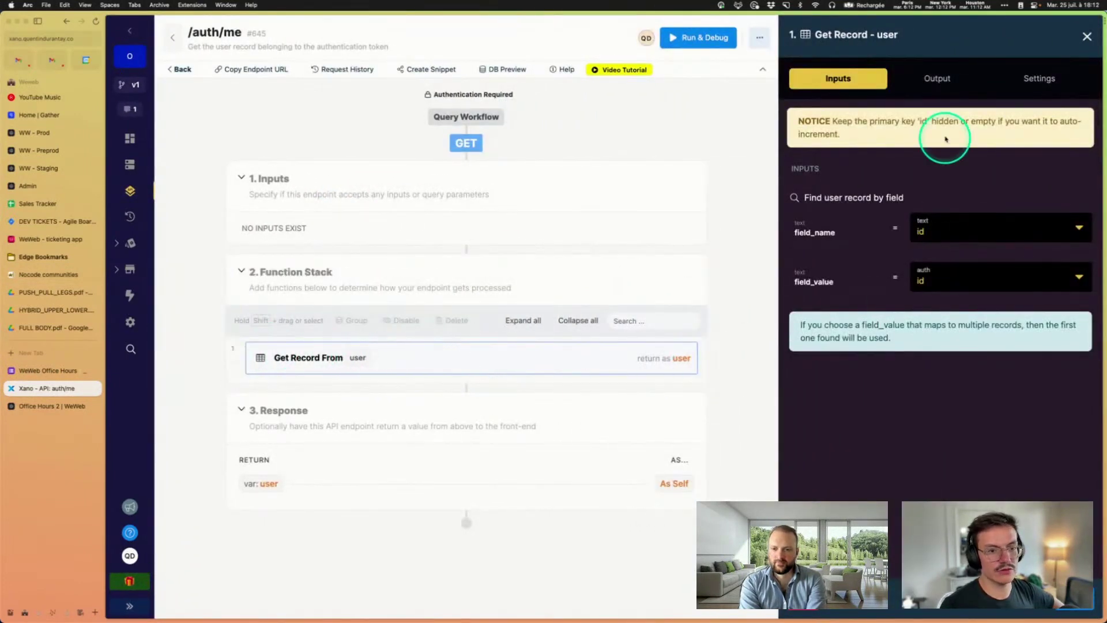
{"action": "left_click", "coordinate": [936, 79]}
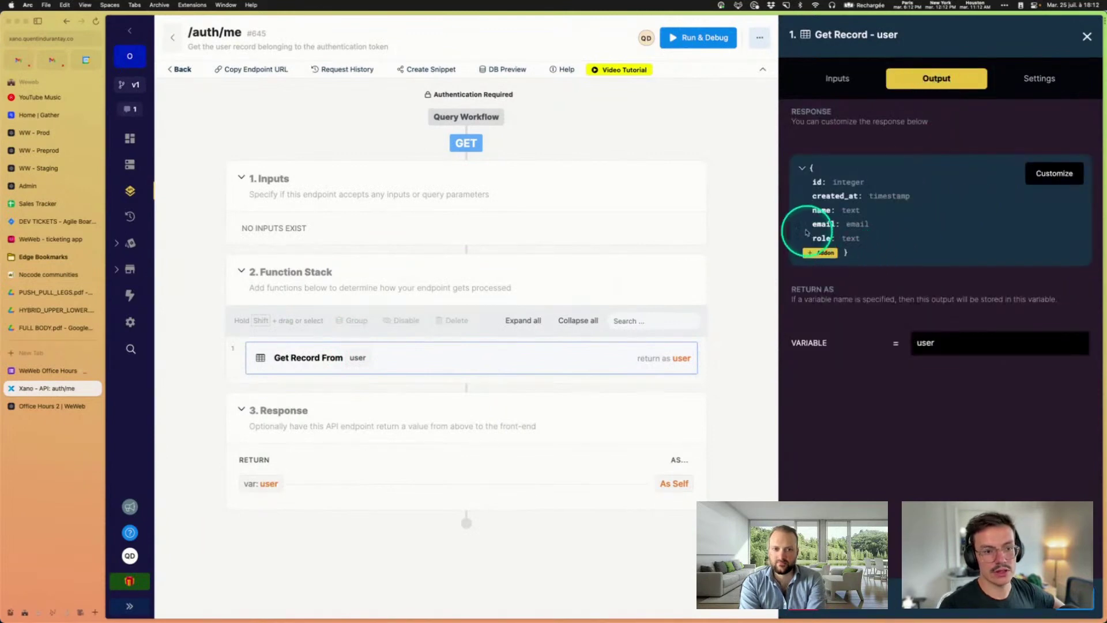
{"action": "left_click", "coordinate": [1050, 181]}
{"action": "left_click", "coordinate": [861, 252]}
{"action": "left_click", "coordinate": [862, 264]}
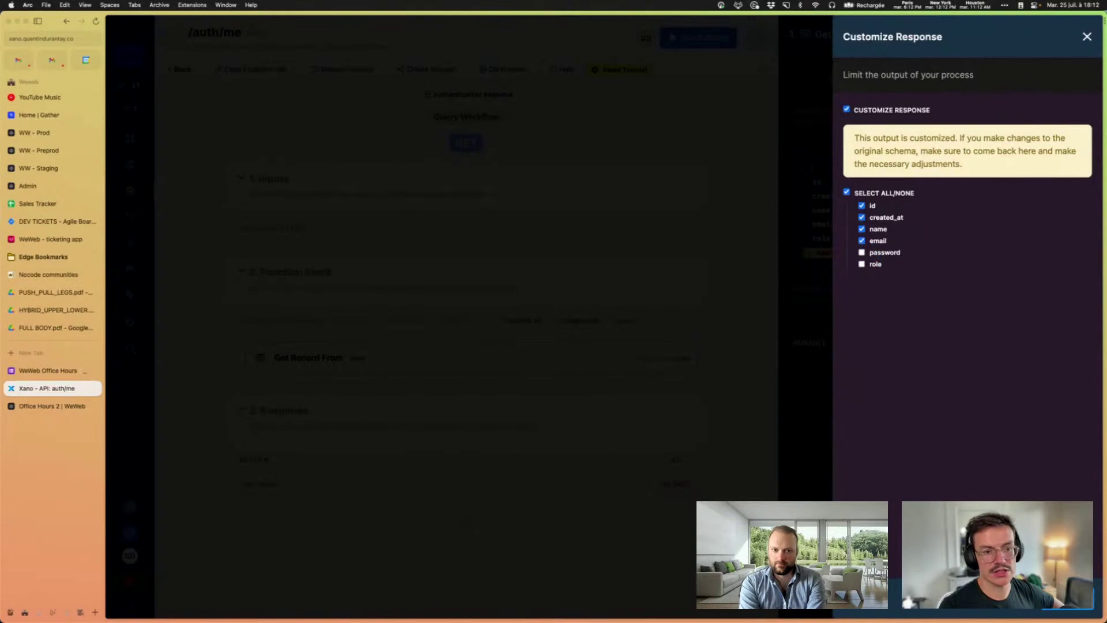
{"action": "left_click", "coordinate": [1072, 611]}
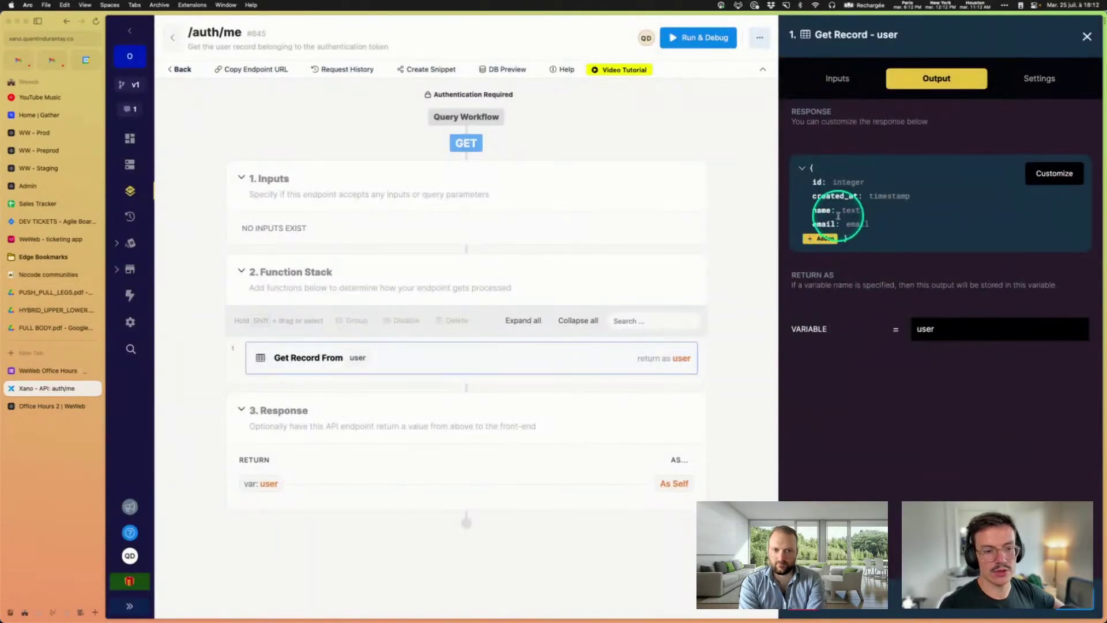
{"action": "key", "text": "Escape"}
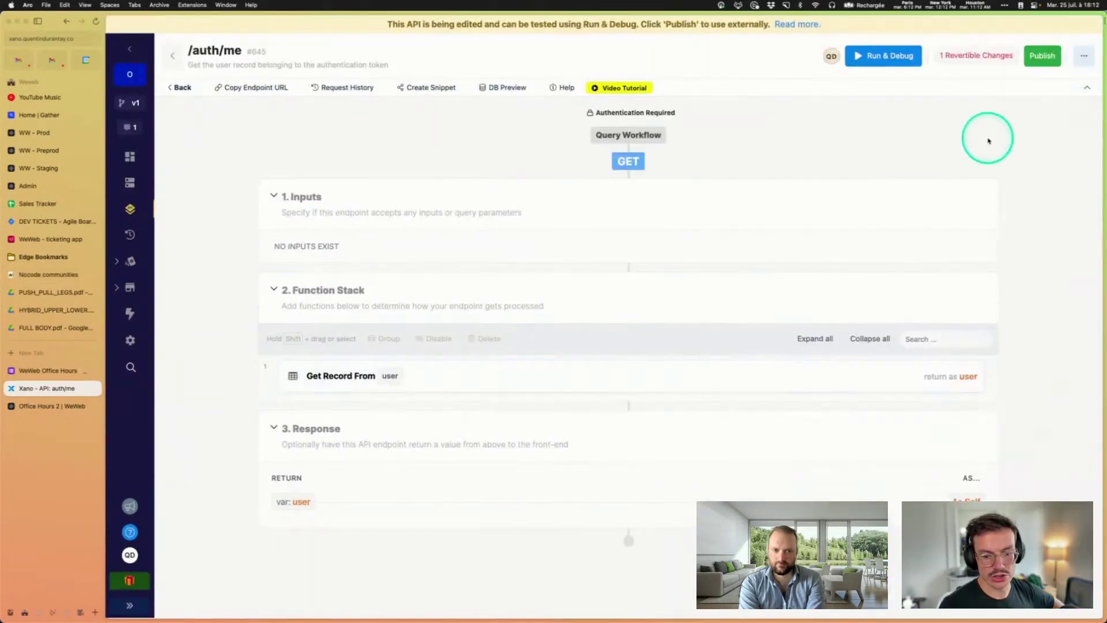
Step: Publish the /auth/me endpoint with the message 'qsdsdsq'
{"action": "left_click", "coordinate": [1037, 56]}
{"action": "left_click", "coordinate": [910, 189]}
{"action": "type", "text": "qsdsdsq"}
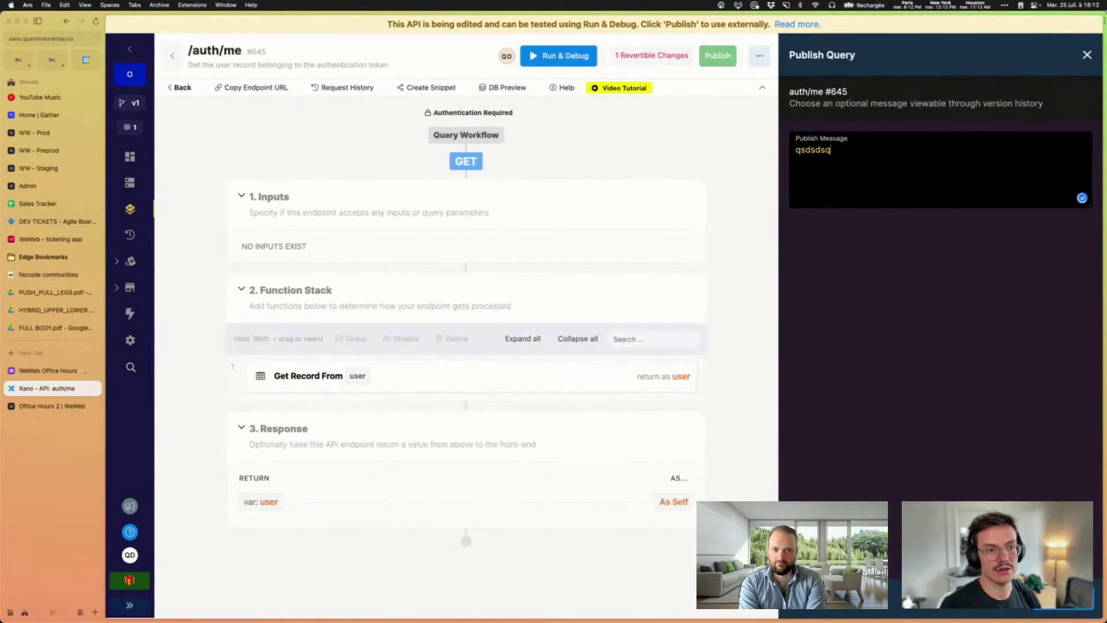
{"action": "key", "text": "Return"}
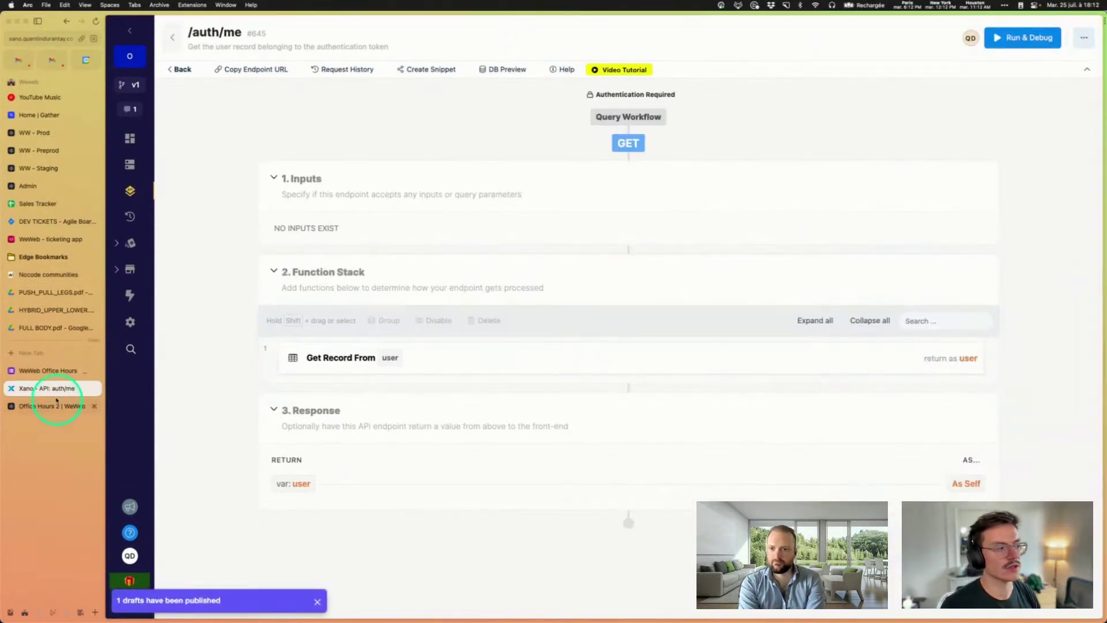
Step: Confirm WeWeb's user variable holds only id, created_at, name and email, then return to /auth/me
{"action": "left_click", "coordinate": [40, 405]}
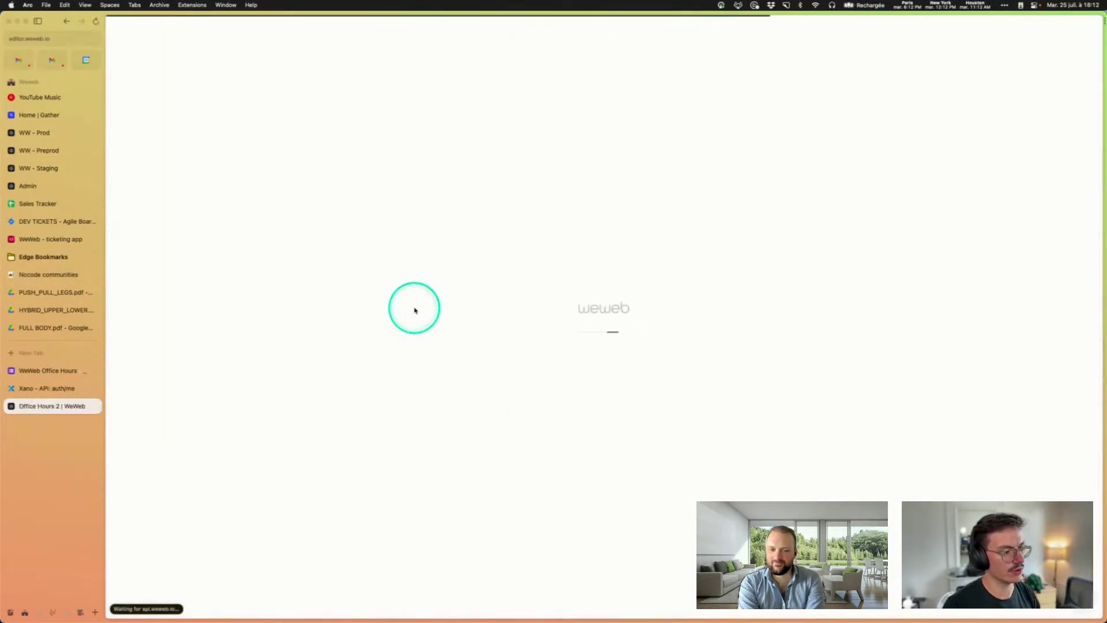
{"action": "left_click", "coordinate": [223, 79]}
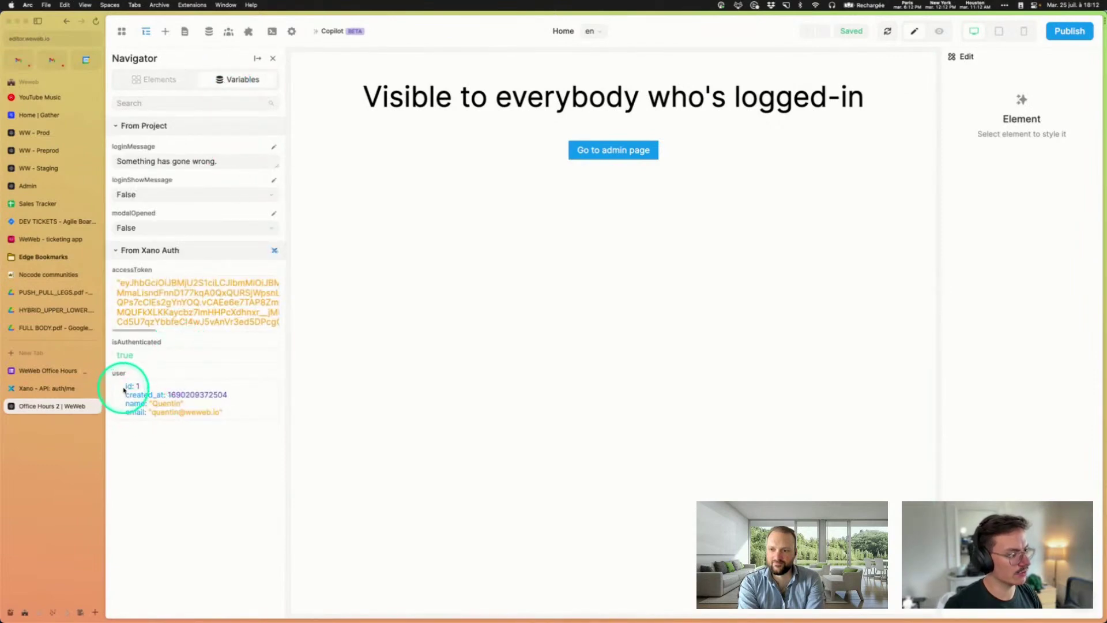
{"action": "left_click_drag", "start_coordinate": [125, 383], "coordinate": [206, 410]}
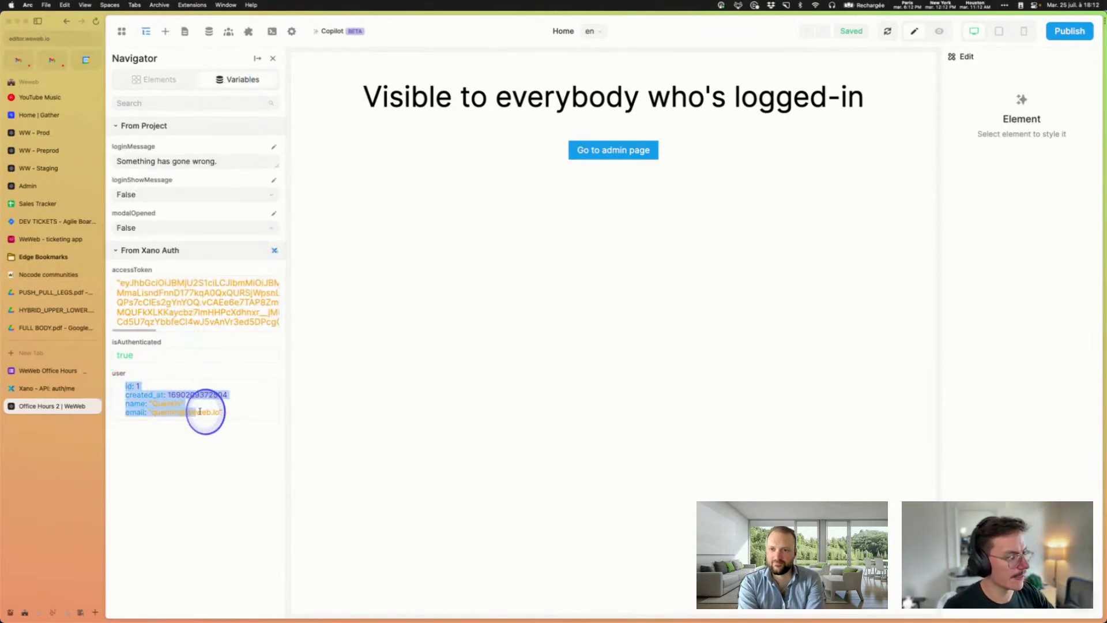
{"action": "left_click", "coordinate": [230, 414]}
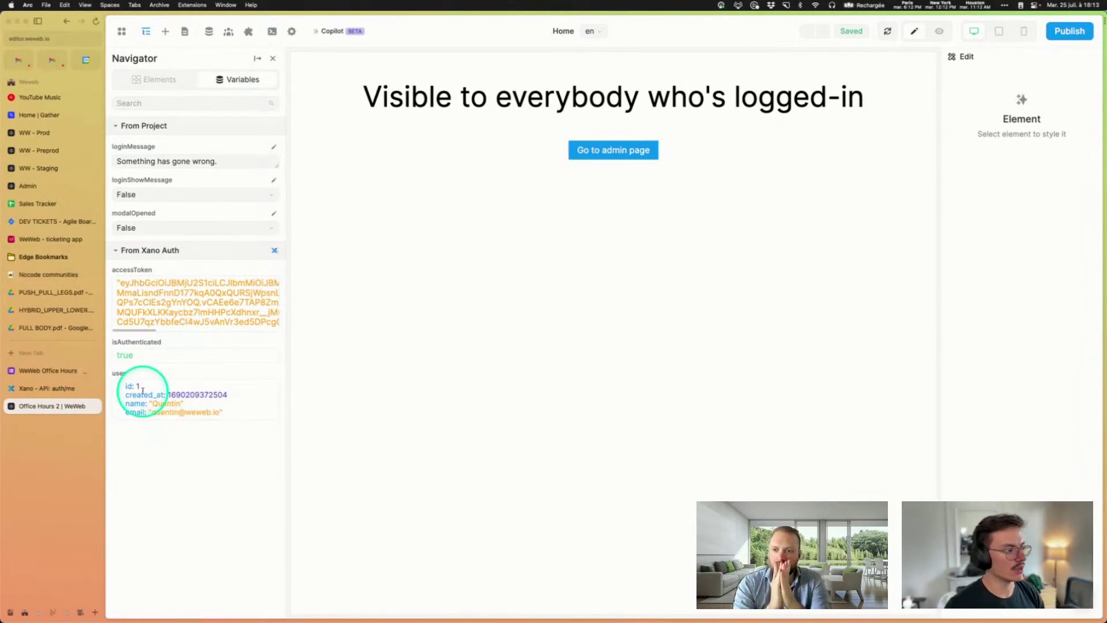
{"action": "left_click", "coordinate": [40, 389]}
Step: Customize the returned fields in the Get Record step's output for the auth/me user lookup
{"action": "left_click", "coordinate": [599, 358]}
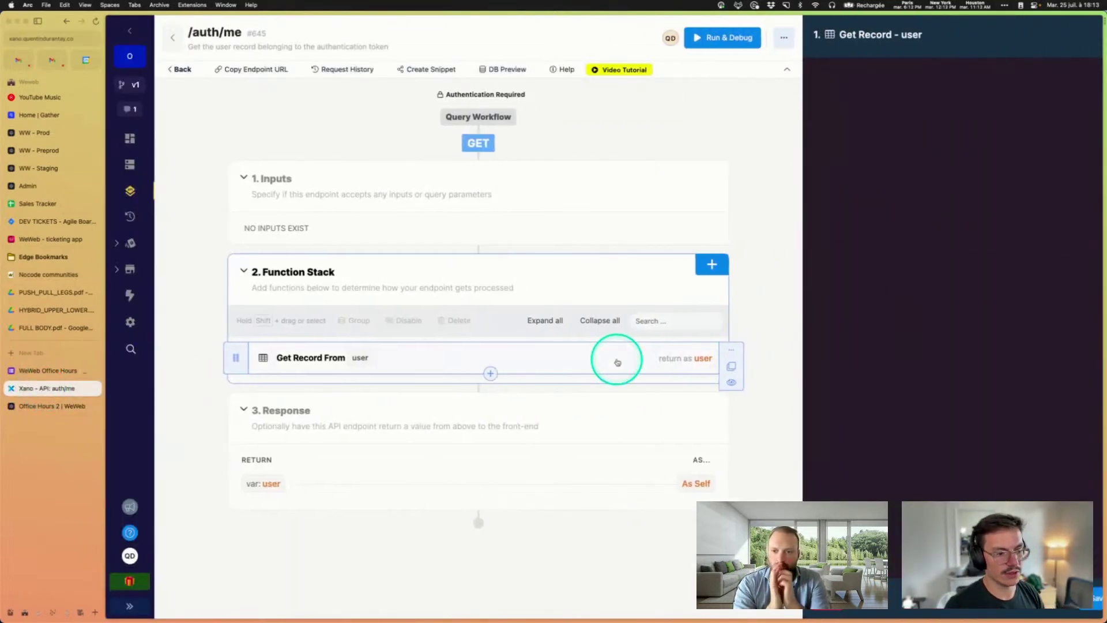
{"action": "left_click", "coordinate": [937, 78]}
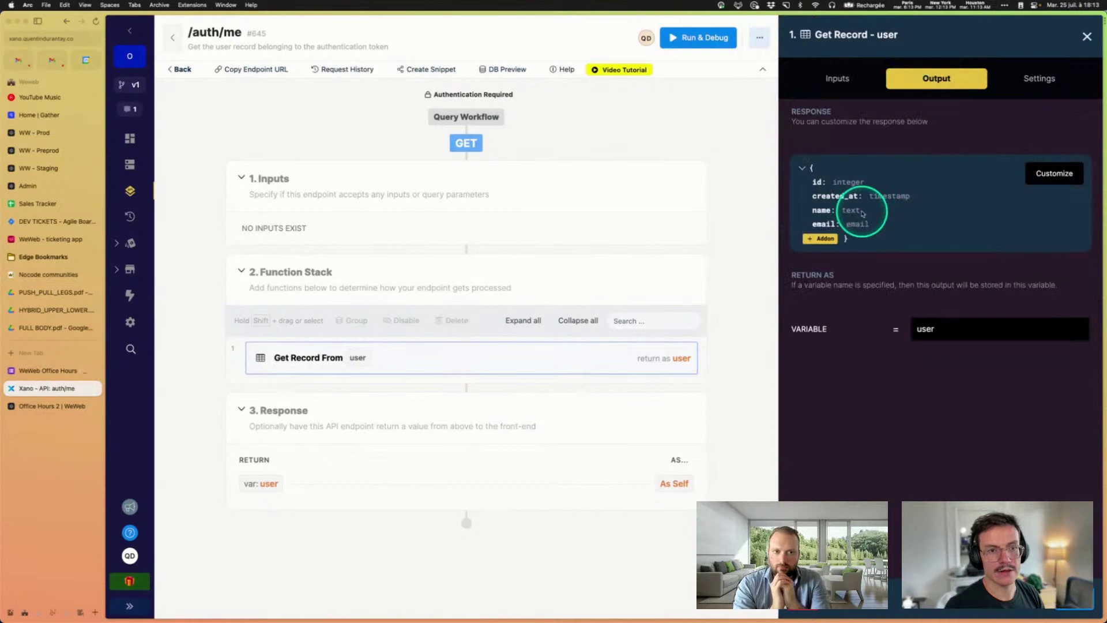
{"action": "left_click", "coordinate": [1065, 171]}
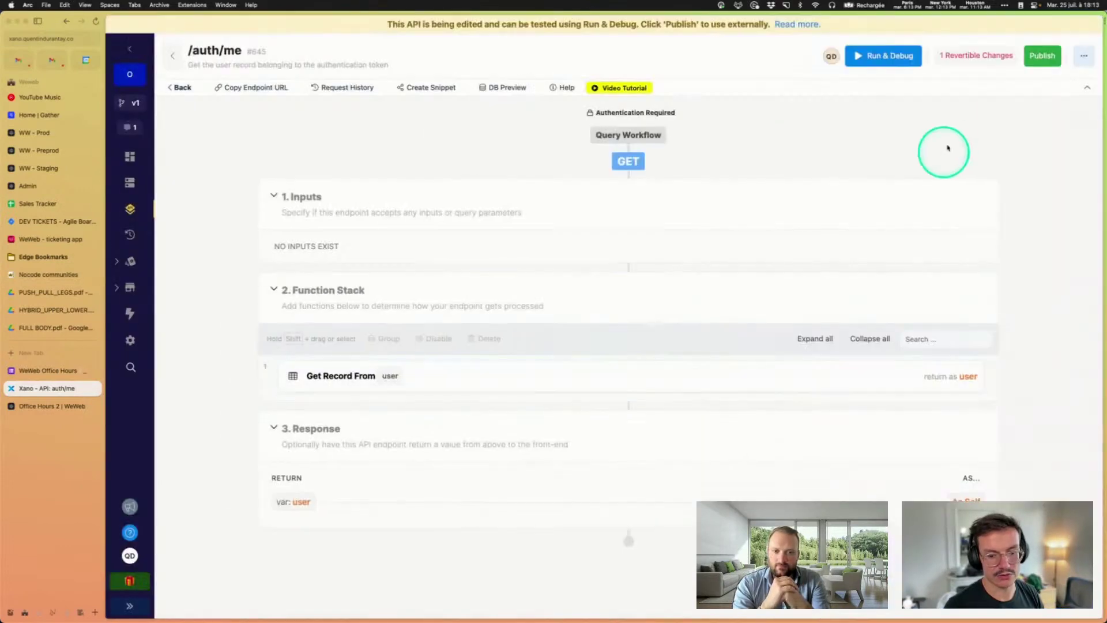
Step: Publish the auth/me endpoint with the message 'update' and return to the WeWeb editor
{"action": "left_click", "coordinate": [1030, 58]}
{"action": "left_click", "coordinate": [798, 161]}
{"action": "type", "text": "update"}
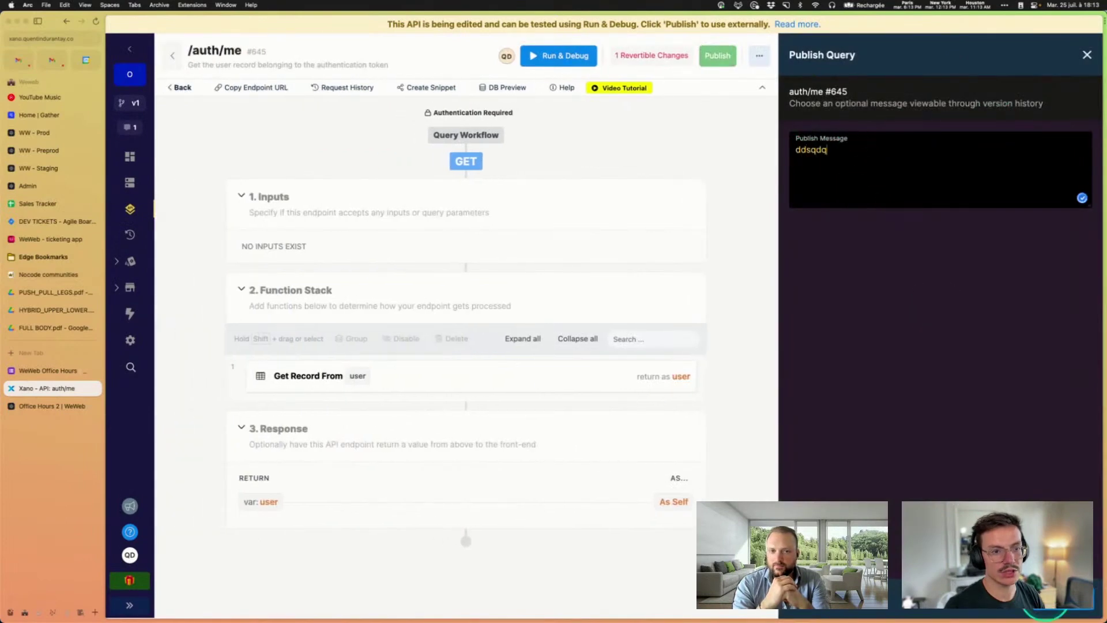
{"action": "left_click", "coordinate": [1044, 612]}
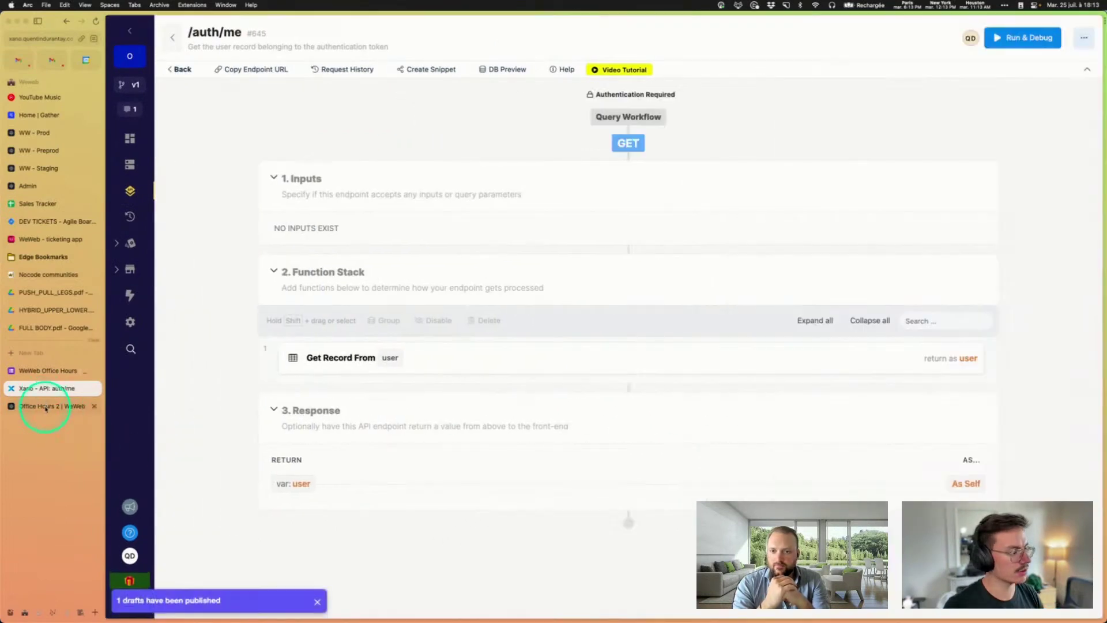
{"action": "left_click", "coordinate": [51, 406]}
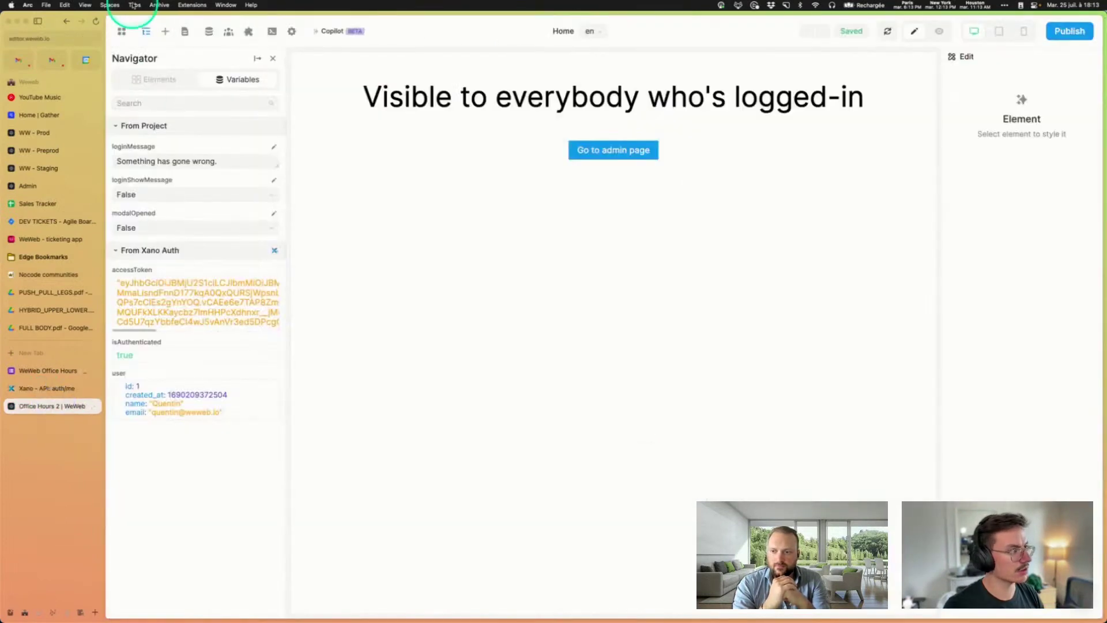
Step: Reload the editor to refresh user data, check the variables, and open the live production site
{"action": "left_click", "coordinate": [95, 23]}
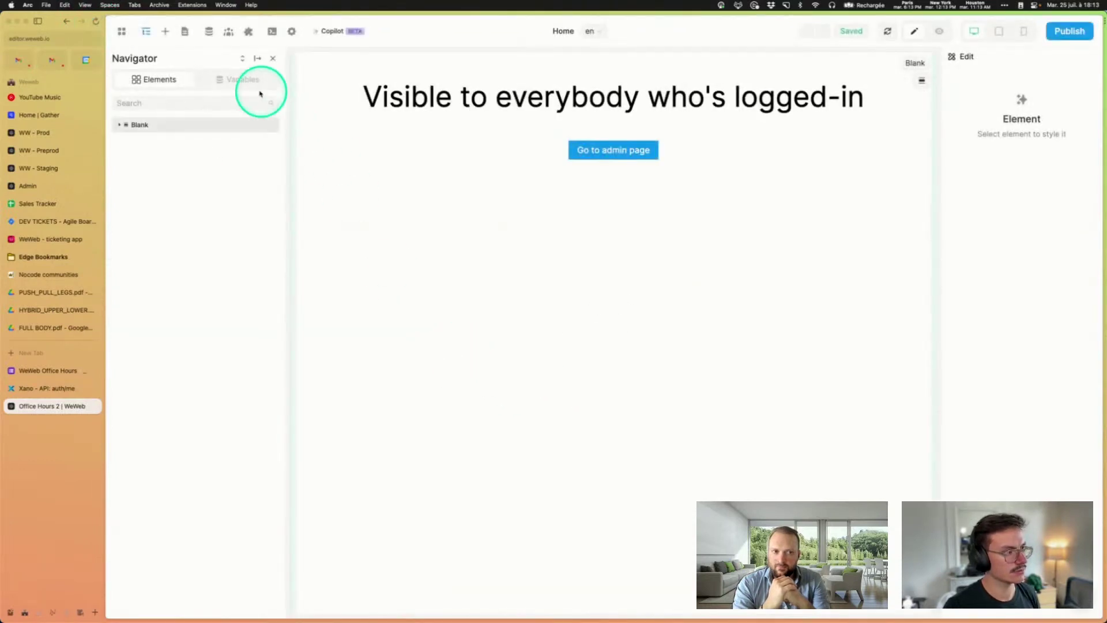
{"action": "left_click", "coordinate": [240, 81]}
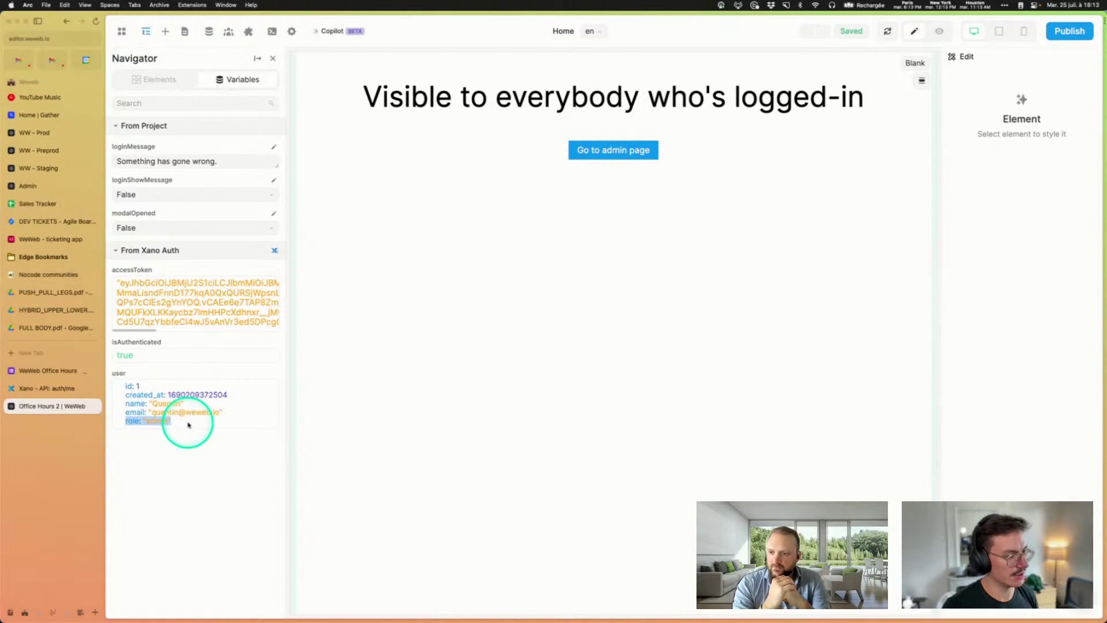
{"action": "left_click", "coordinate": [1068, 30]}
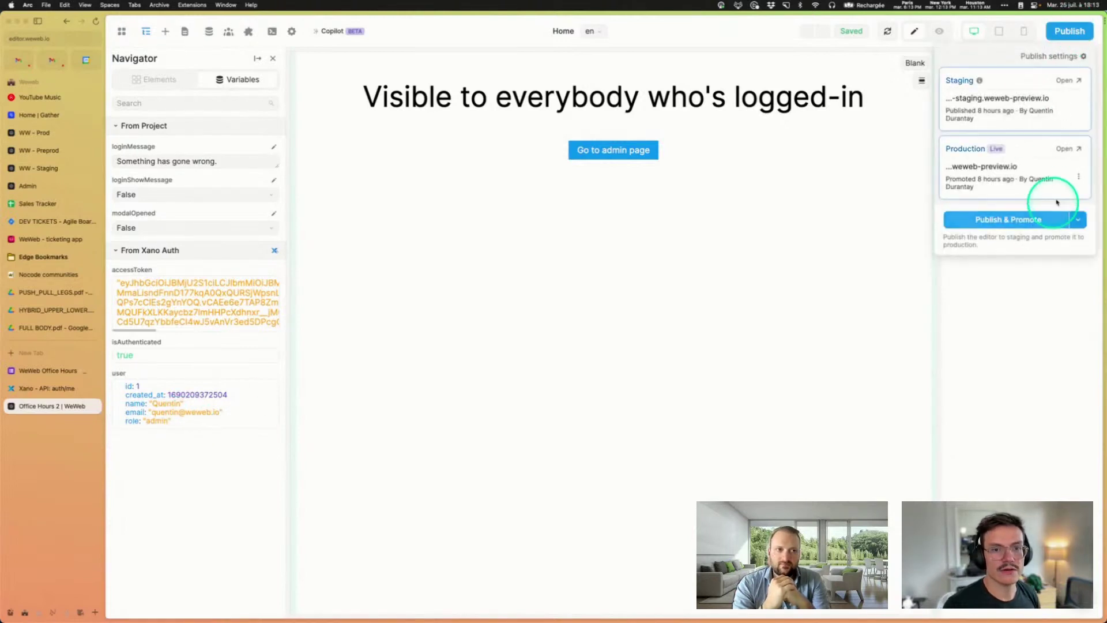
{"action": "left_click", "coordinate": [1067, 149]}
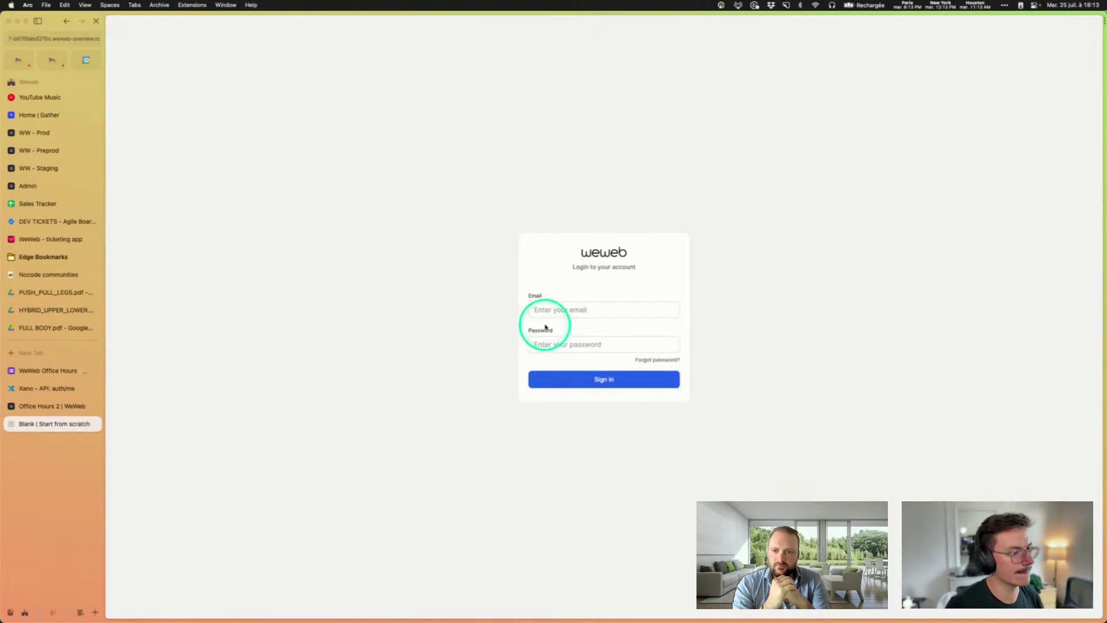
Step: Sign in on the live site with the account's email and password
{"action": "left_click", "coordinate": [551, 307]}
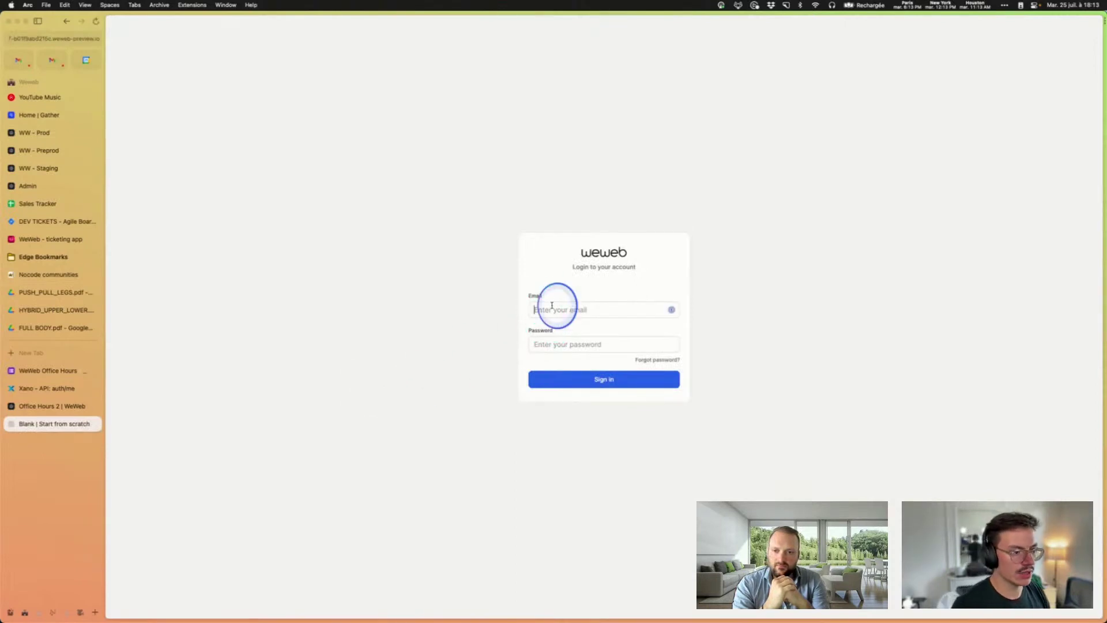
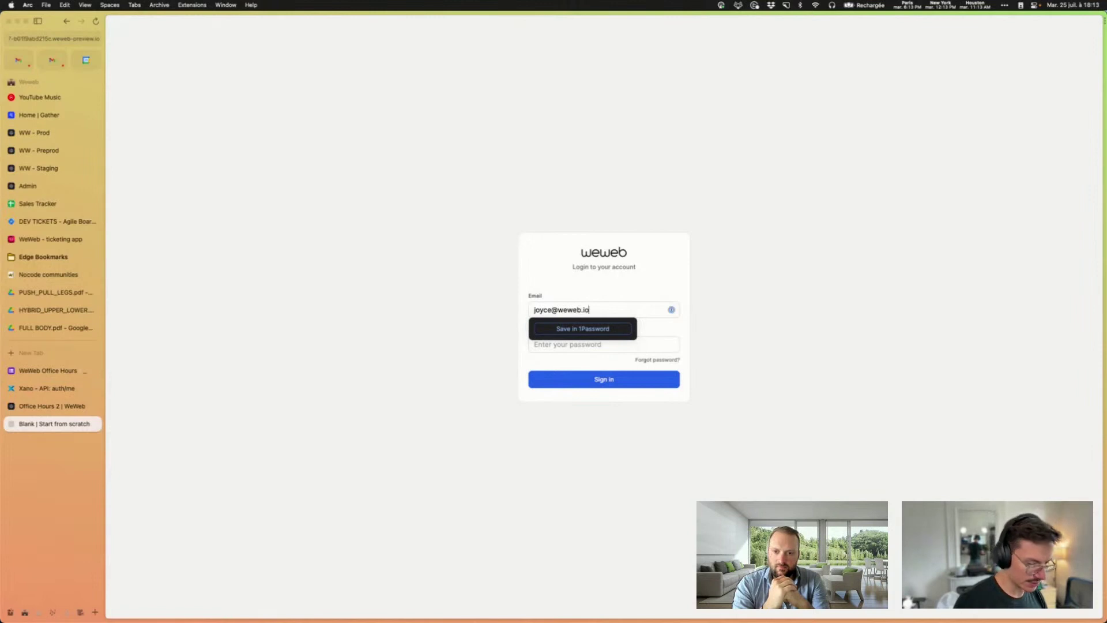
{"action": "left_click", "coordinate": [568, 344]}
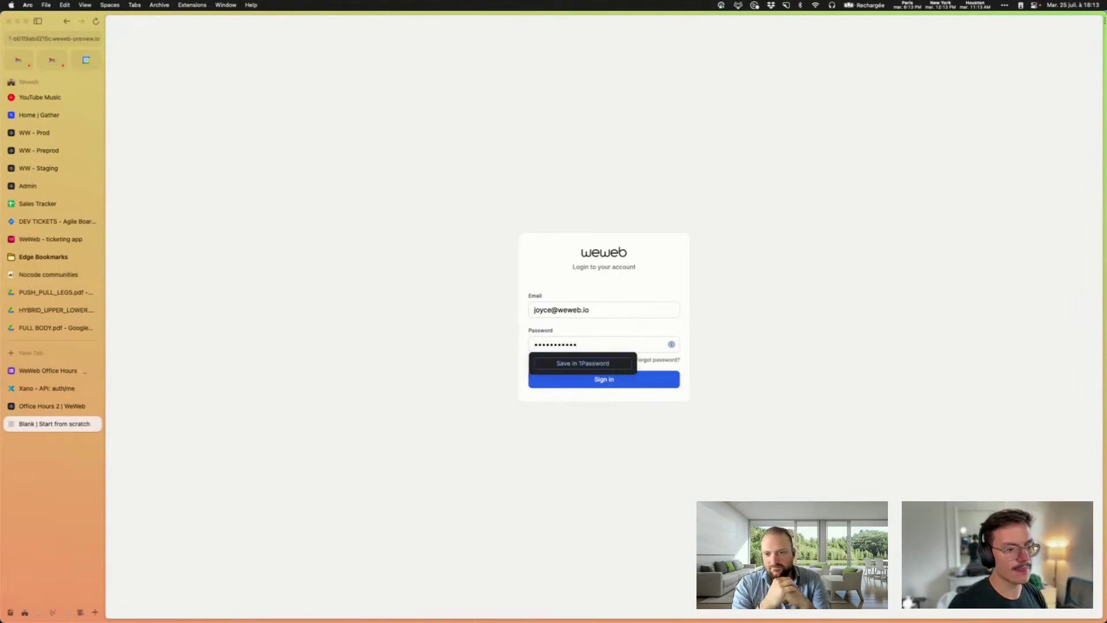
{"action": "left_click", "coordinate": [655, 384]}
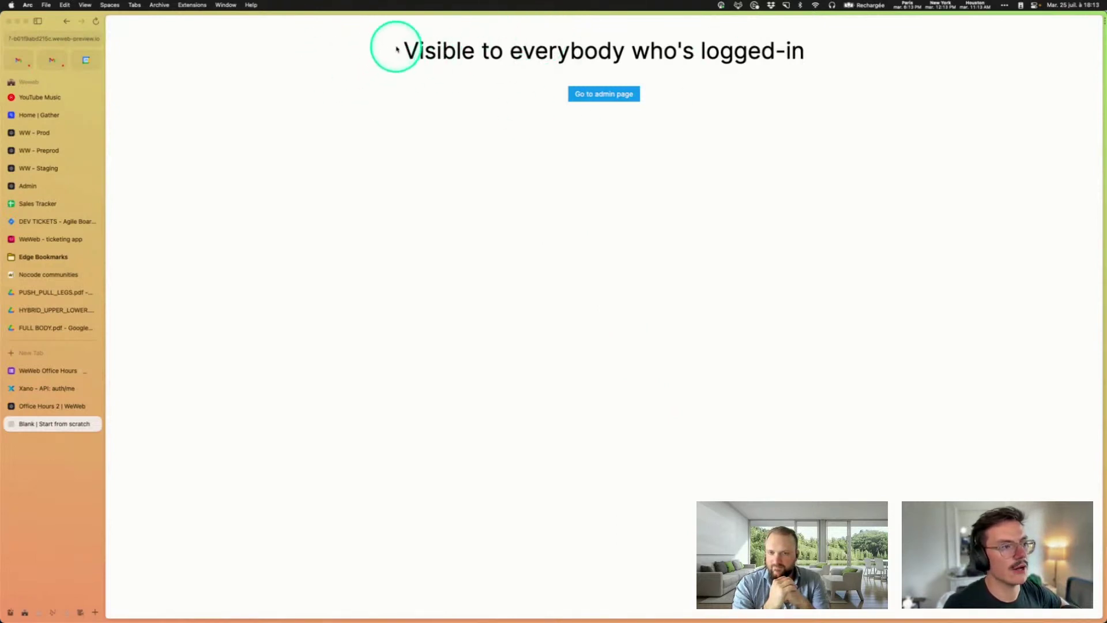
Step: Try the admin page, then log in again with the admin account's email and password
{"action": "left_click", "coordinate": [601, 99]}
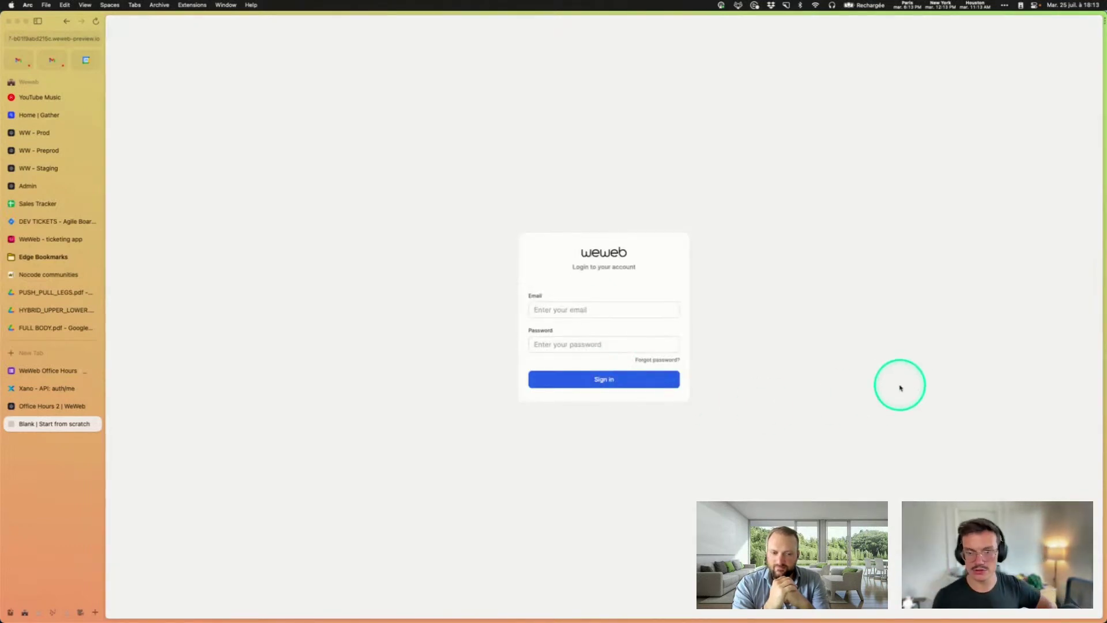
{"action": "left_click", "coordinate": [573, 309]}
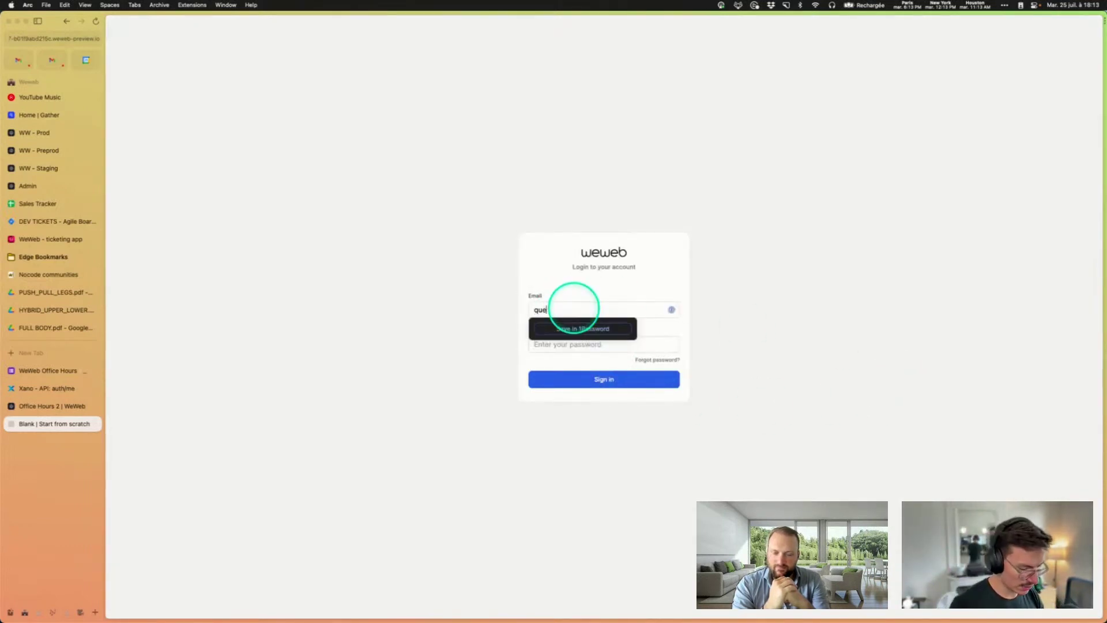
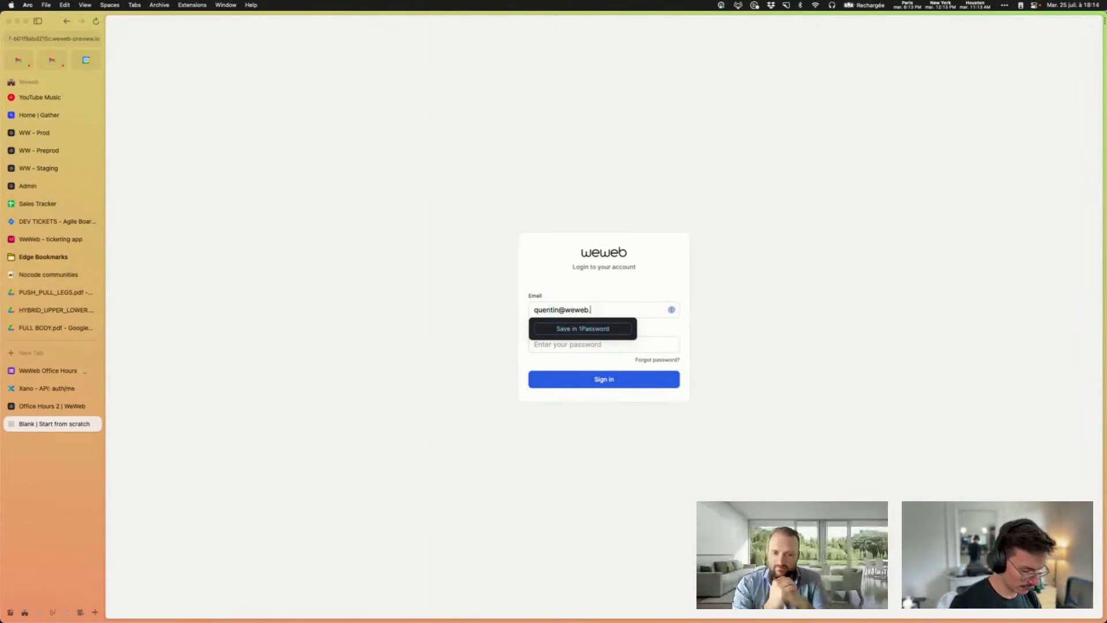
{"action": "key", "text": "Tab"}
{"action": "type", "text": "••••••••••••"}
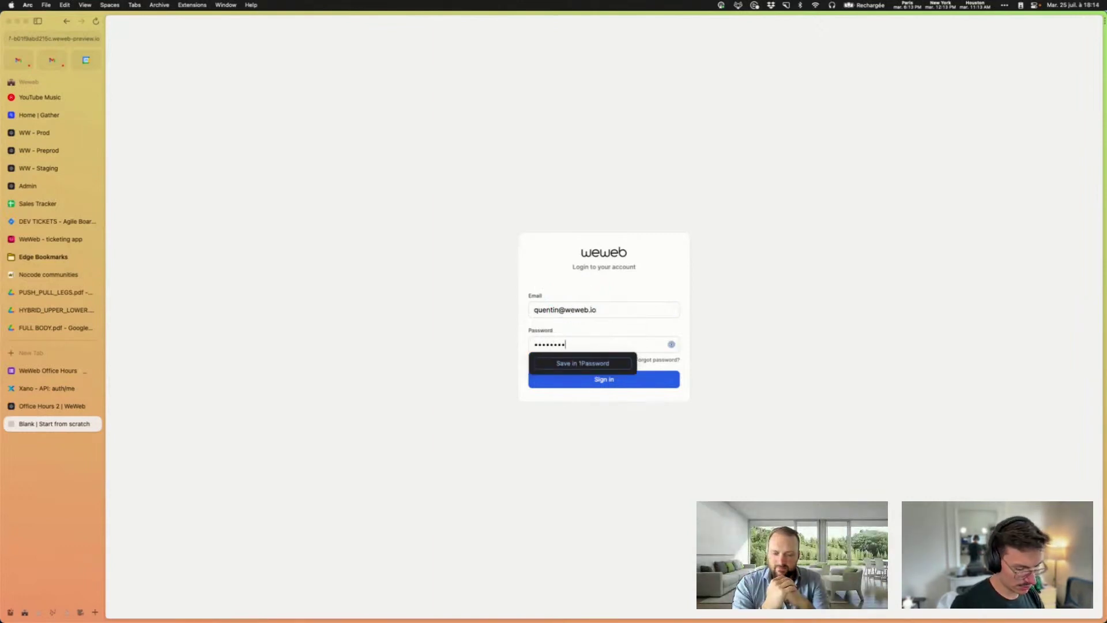
{"action": "left_click", "coordinate": [644, 380]}
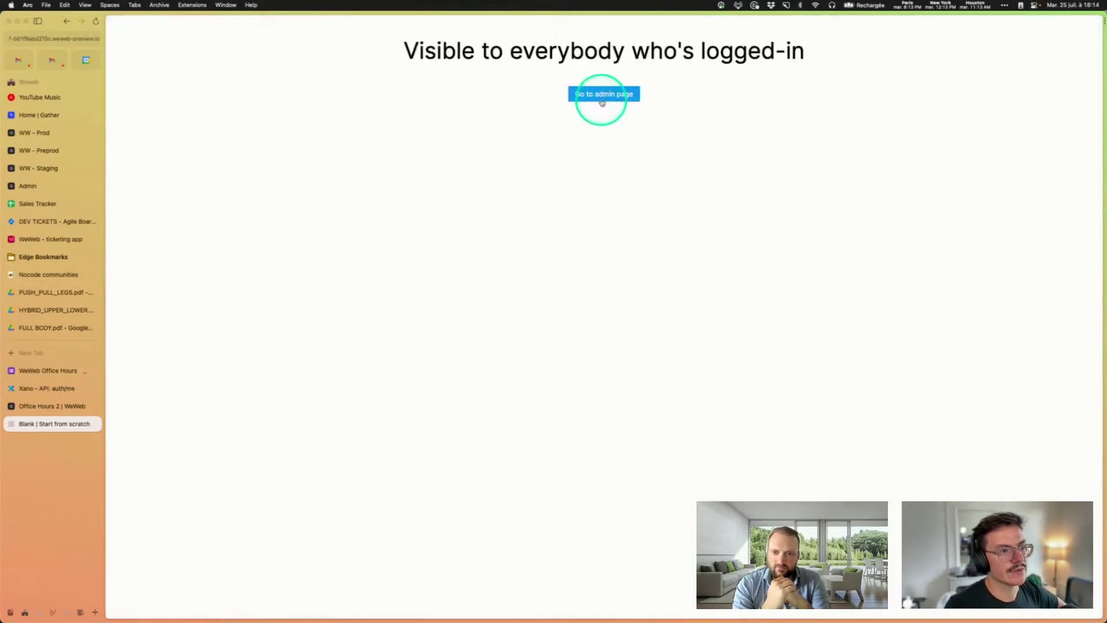
Step: Open the 'Visible to admins only' page, then go to Xano's auth/me endpoint
{"action": "left_click", "coordinate": [602, 95]}
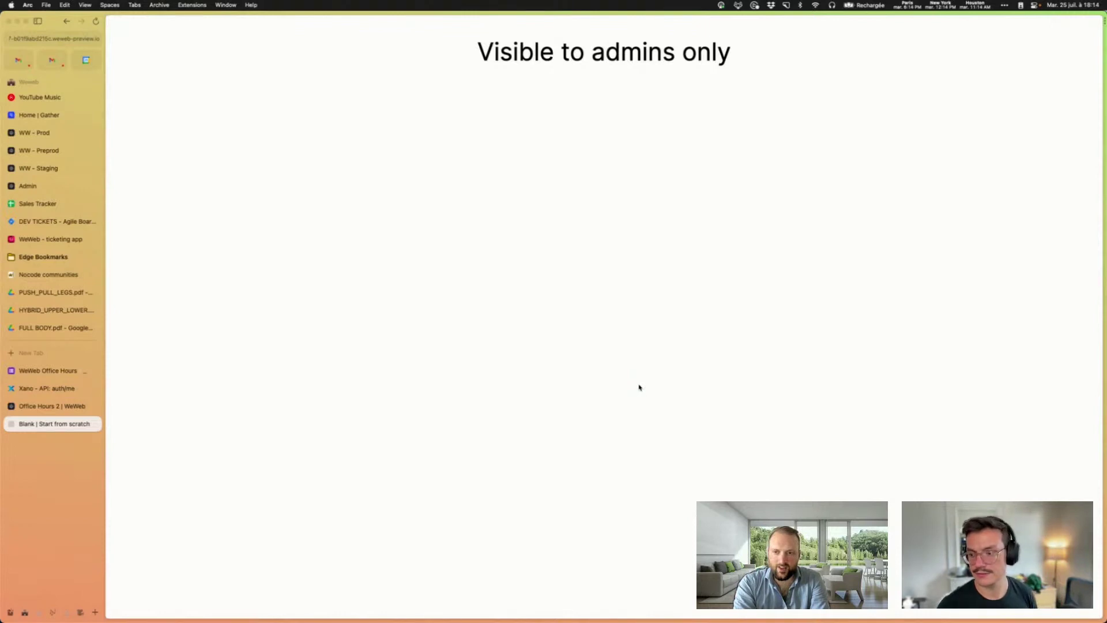
{"action": "left_click", "coordinate": [706, 360]}
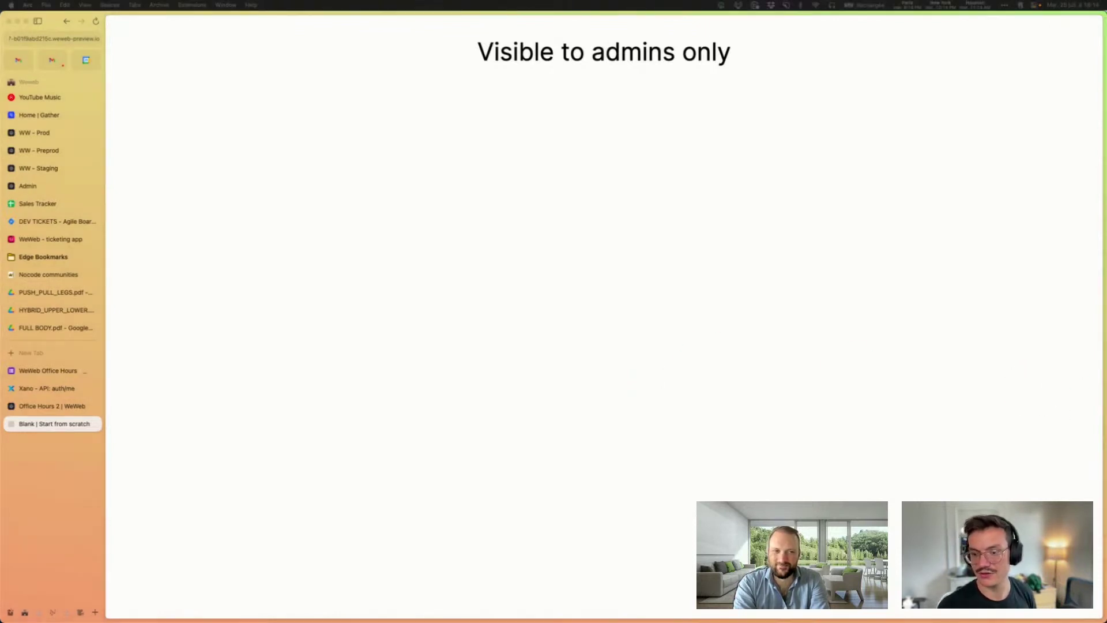
{"action": "left_click", "coordinate": [597, 379]}
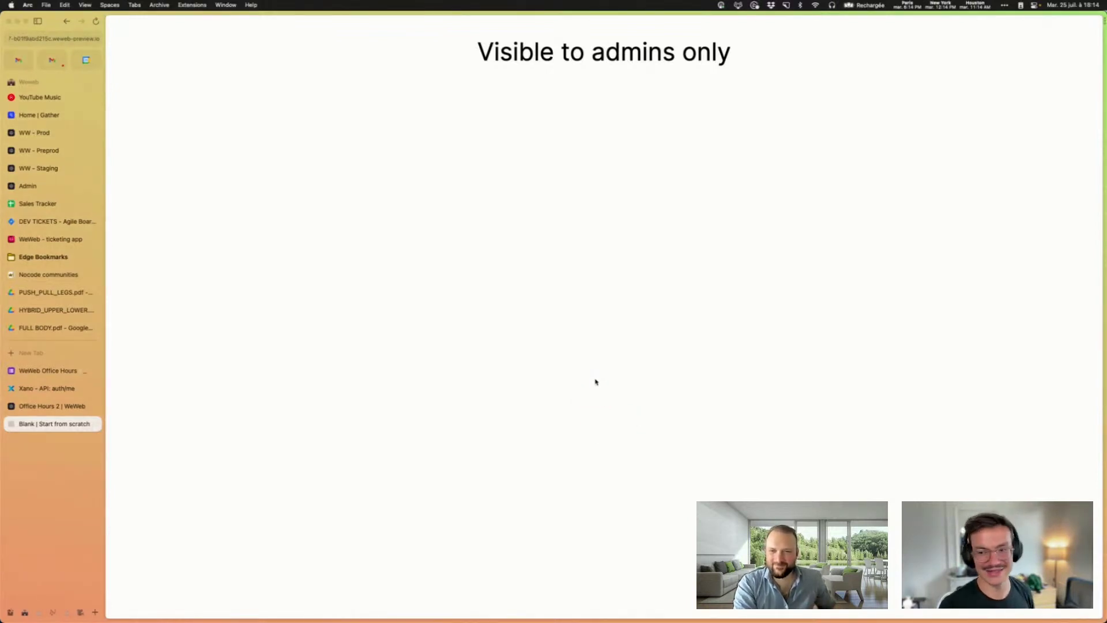
{"action": "left_click", "coordinate": [23, 388]}
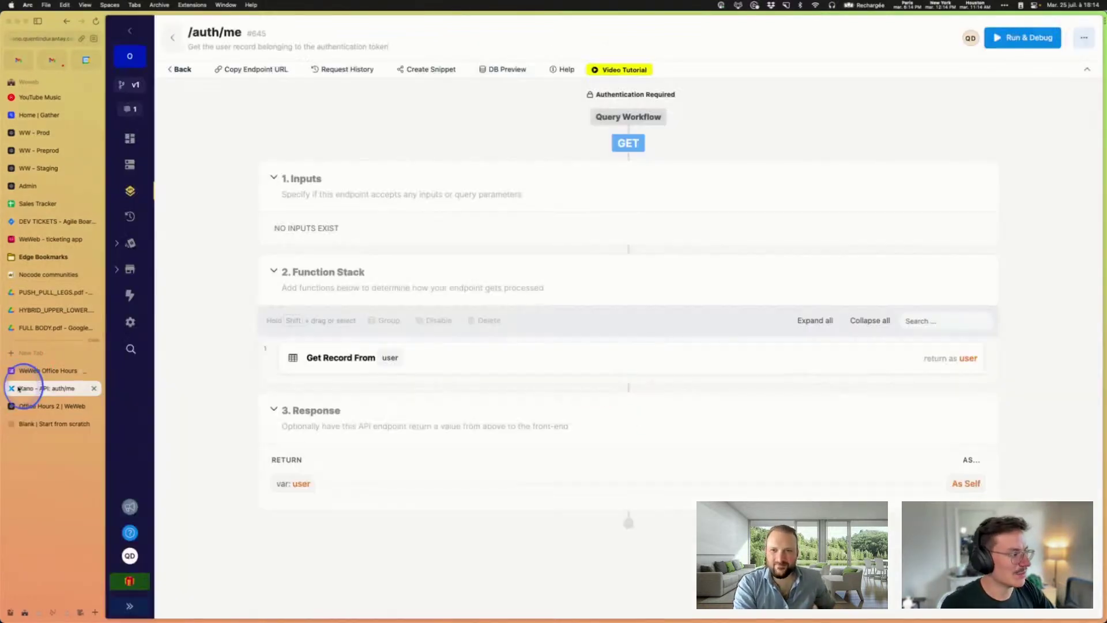
Step: Check the Get Record step's Output, now listing id, created_at, name, email and role
{"action": "left_click", "coordinate": [475, 362]}
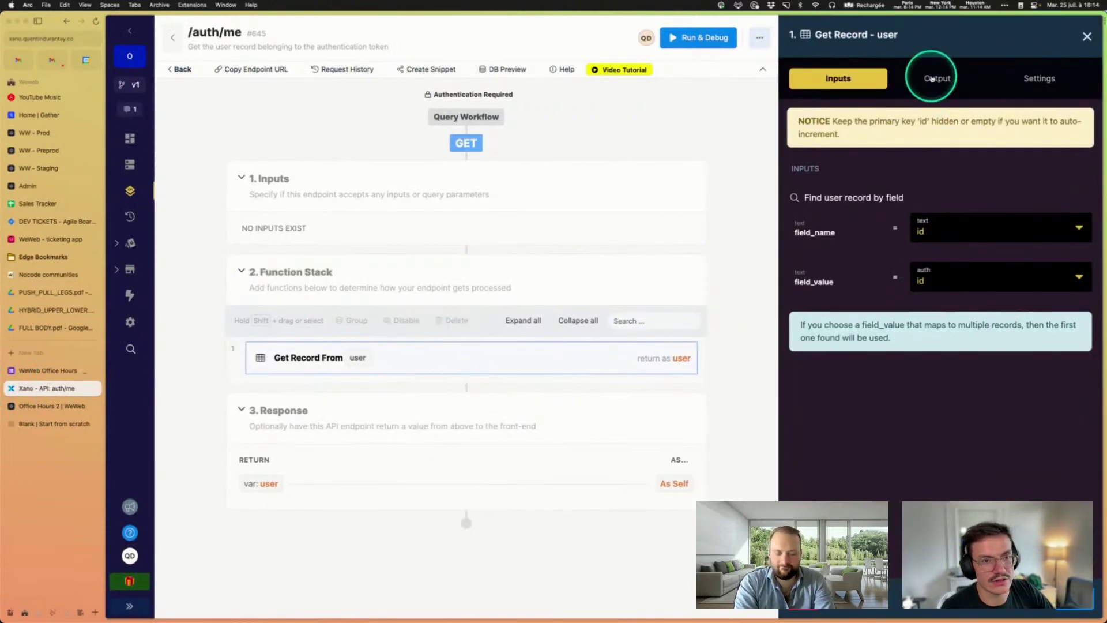
{"action": "left_click", "coordinate": [932, 79]}
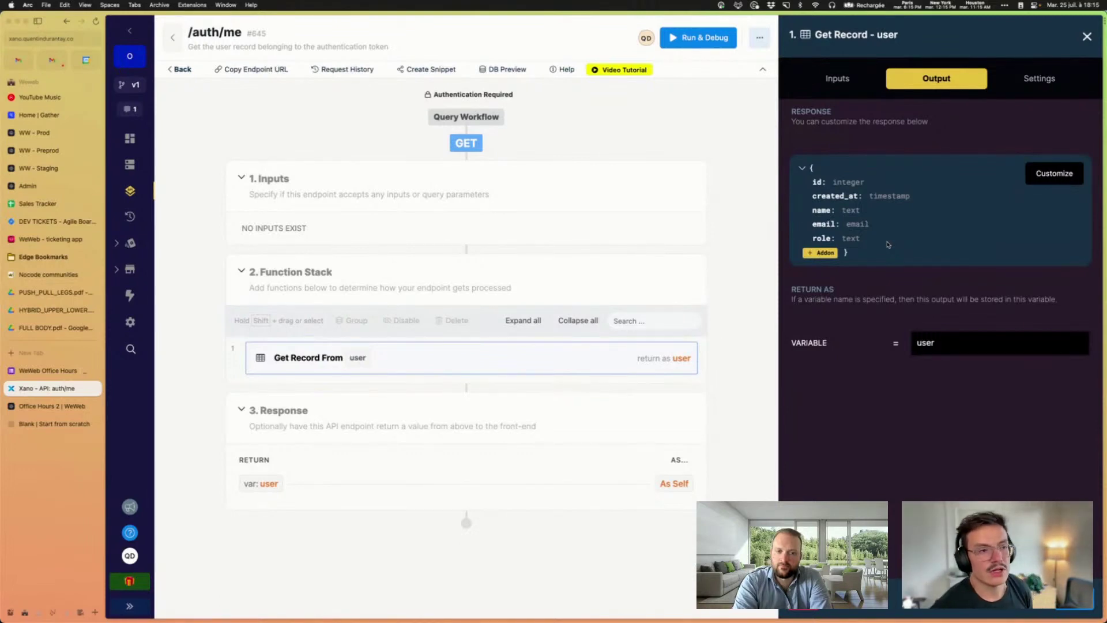
Step: Inspect the Xano Auth user fields through the heading's binding formula, then unbind the heading
{"action": "left_click", "coordinate": [58, 405]}
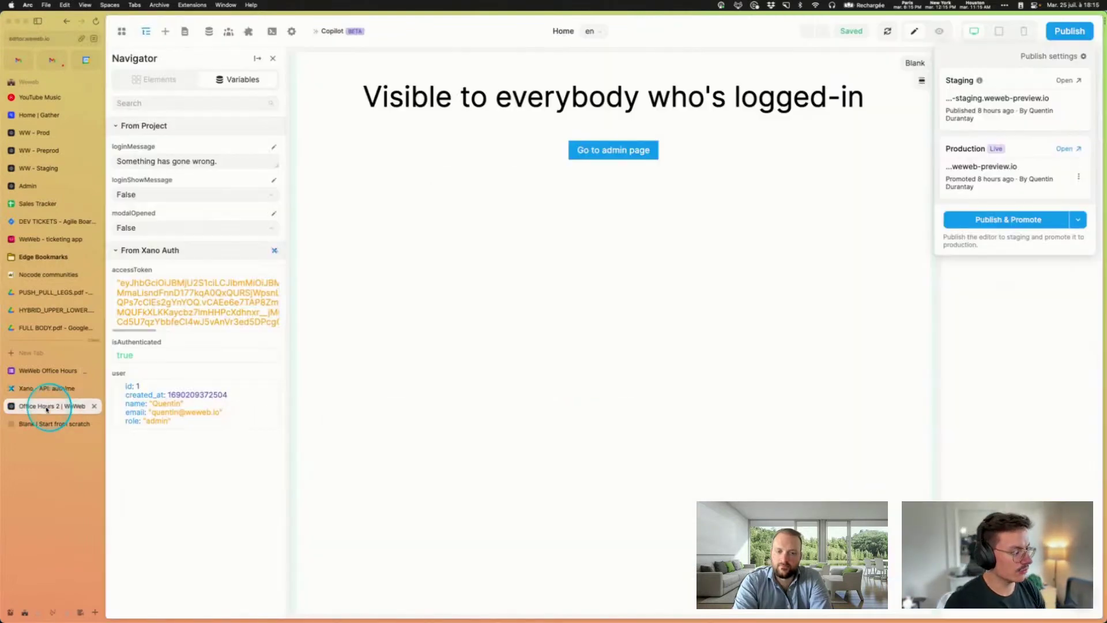
{"action": "left_click", "coordinate": [576, 108]}
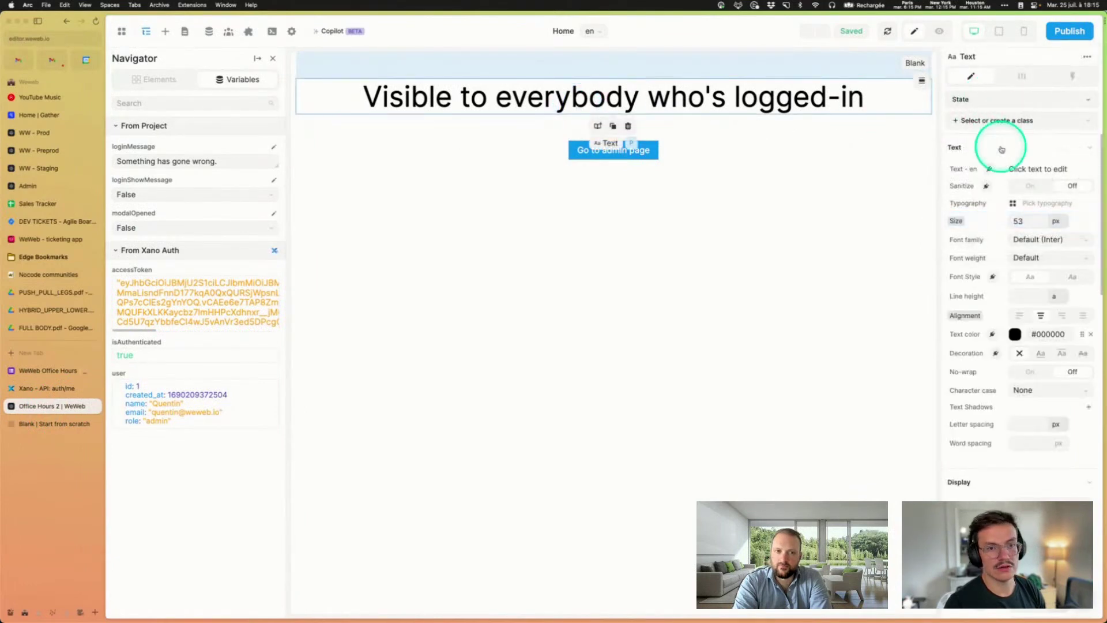
{"action": "left_click", "coordinate": [988, 169]}
{"action": "left_click", "coordinate": [844, 235]}
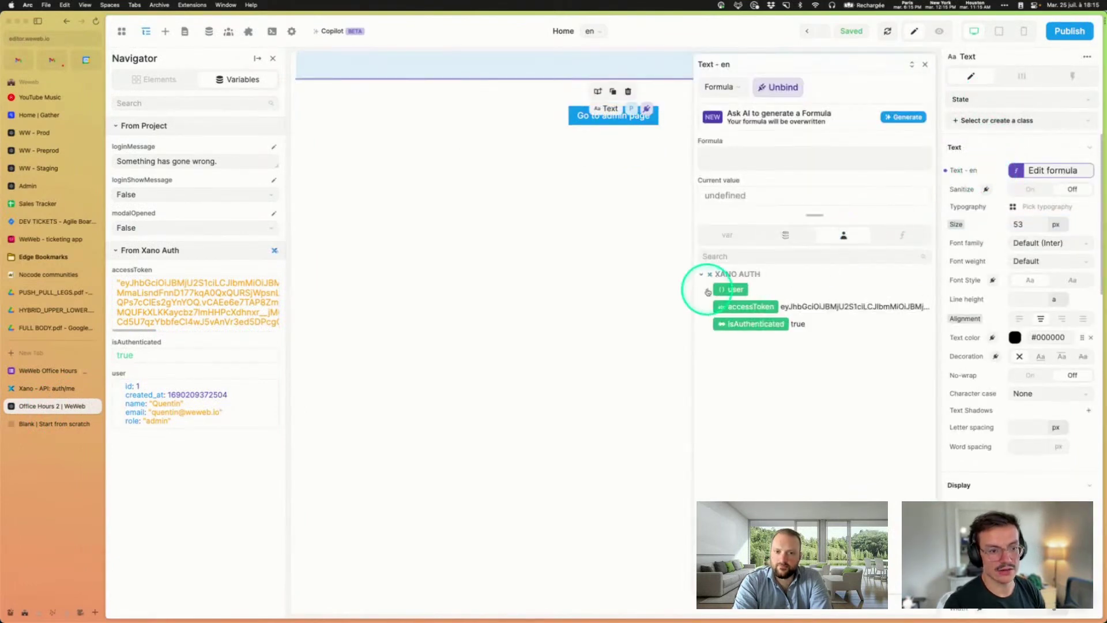
{"action": "left_click", "coordinate": [709, 289]}
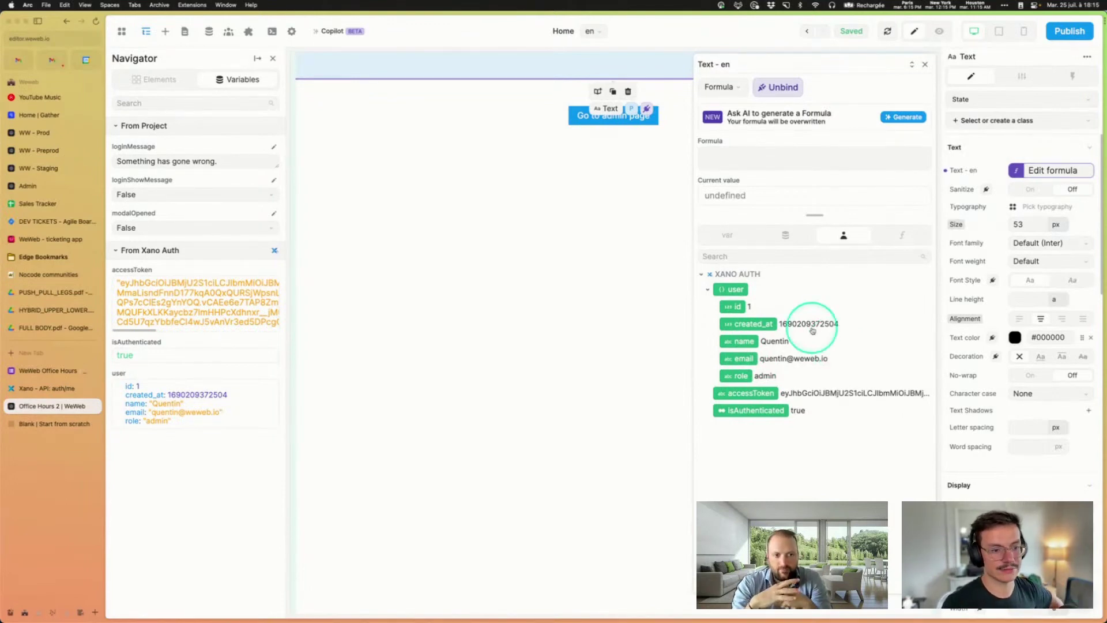
{"action": "left_click", "coordinate": [781, 89]}
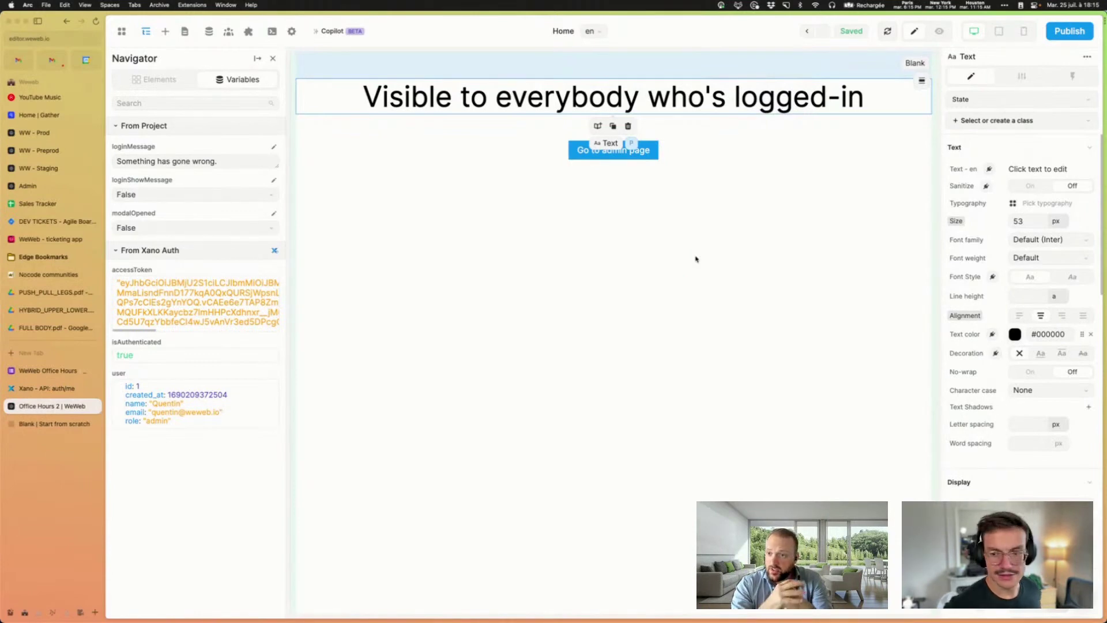
{"action": "left_click", "coordinate": [676, 235]}
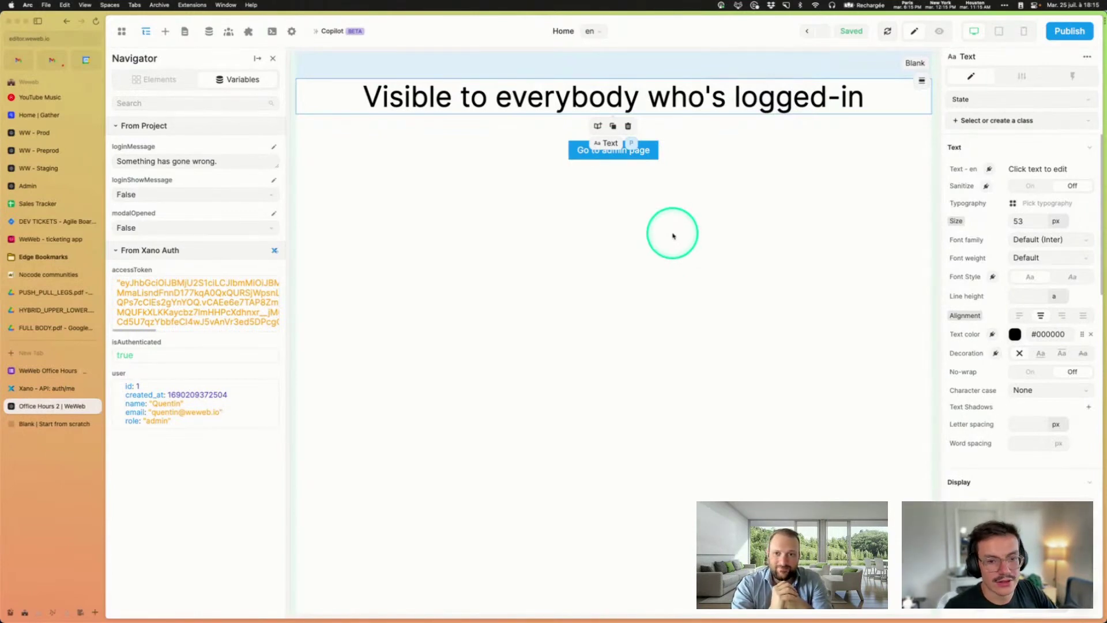
Step: Widen the editor and show the Variables panel, highlighting the user's role 'admin'
{"action": "left_click", "coordinate": [162, 81]}
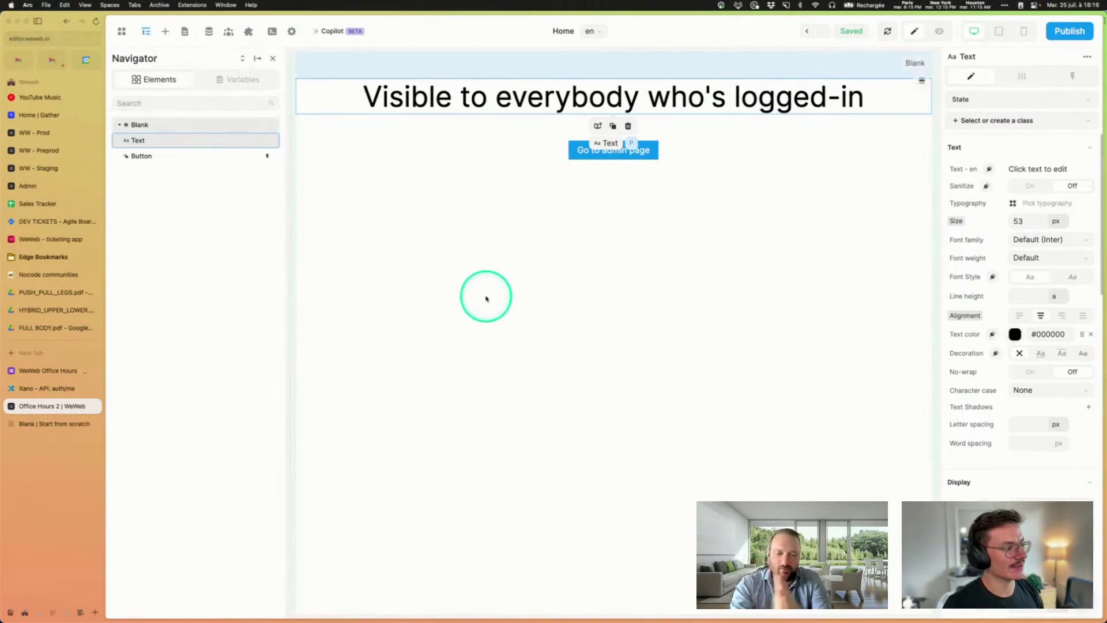
{"action": "left_click", "coordinate": [38, 21]}
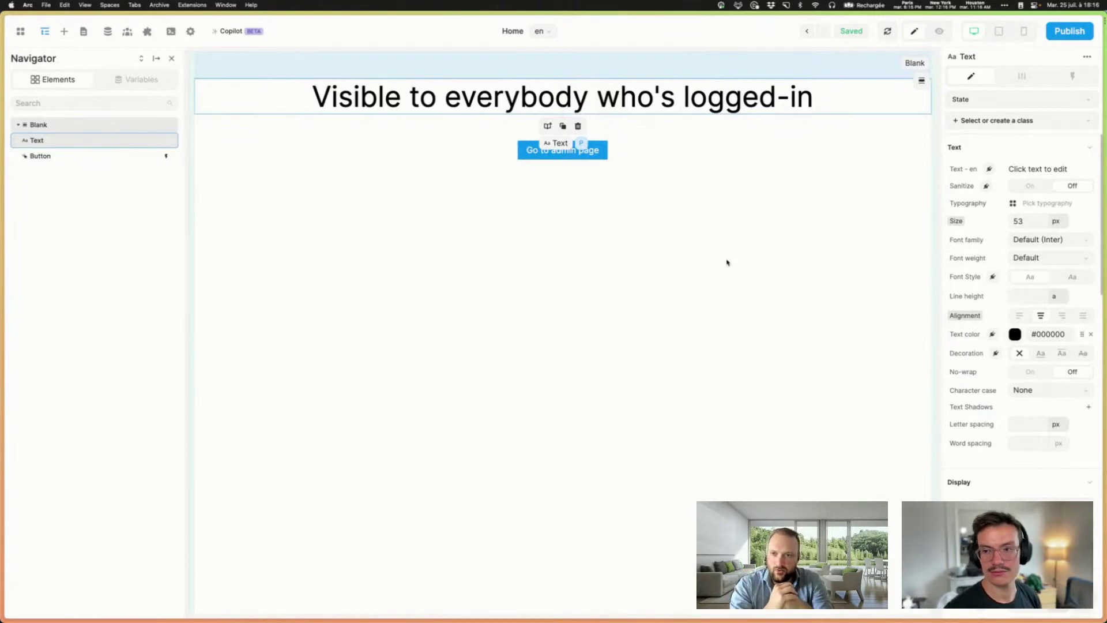
{"action": "left_click", "coordinate": [139, 79]}
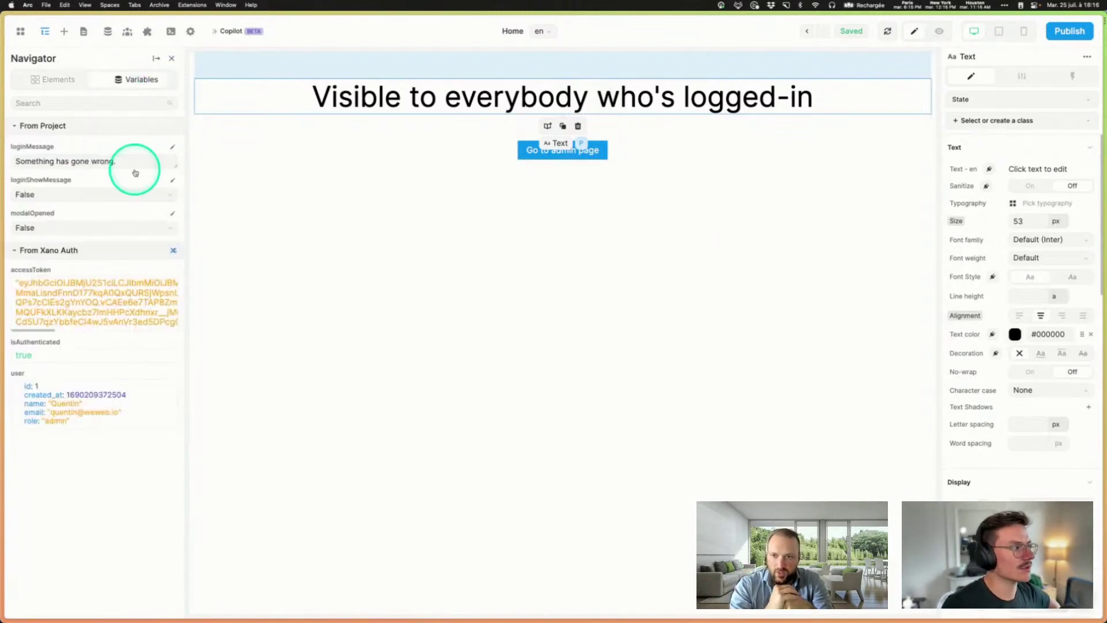
{"action": "left_click_drag", "start_coordinate": [25, 420], "coordinate": [81, 423]}
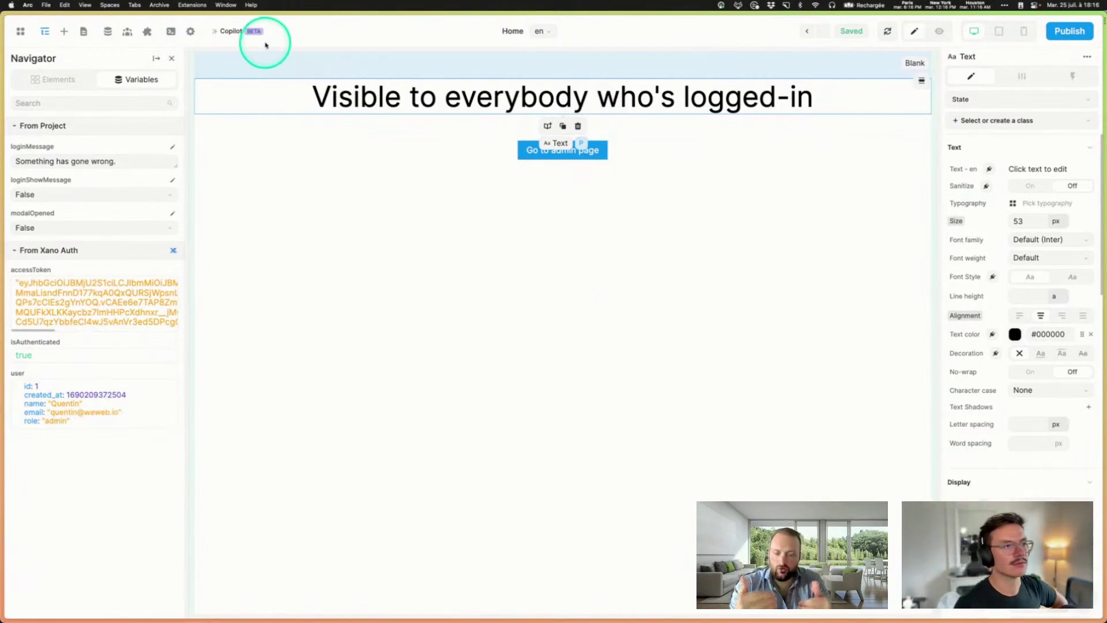
{"action": "left_click", "coordinate": [84, 31]}
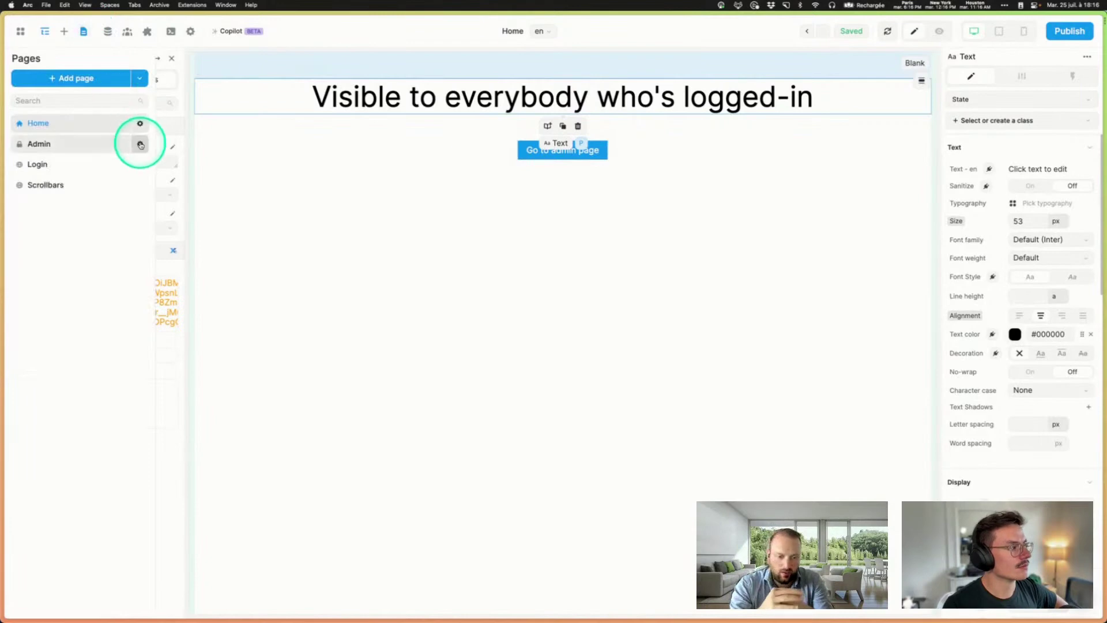
{"action": "left_click", "coordinate": [139, 143]}
{"action": "left_click", "coordinate": [217, 200]}
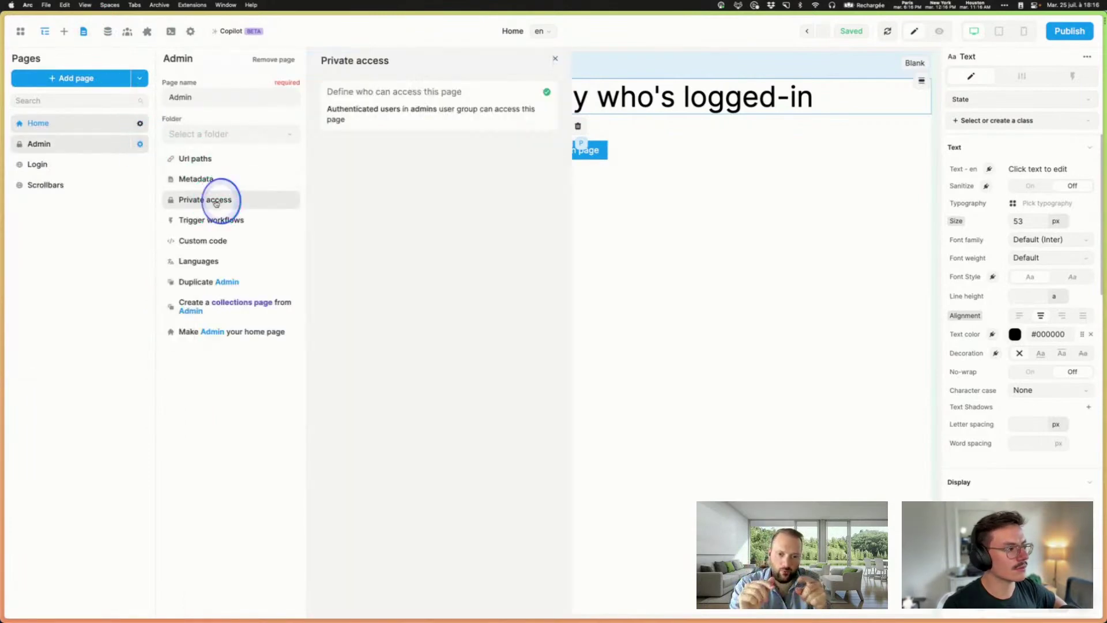
{"action": "left_click", "coordinate": [419, 118]}
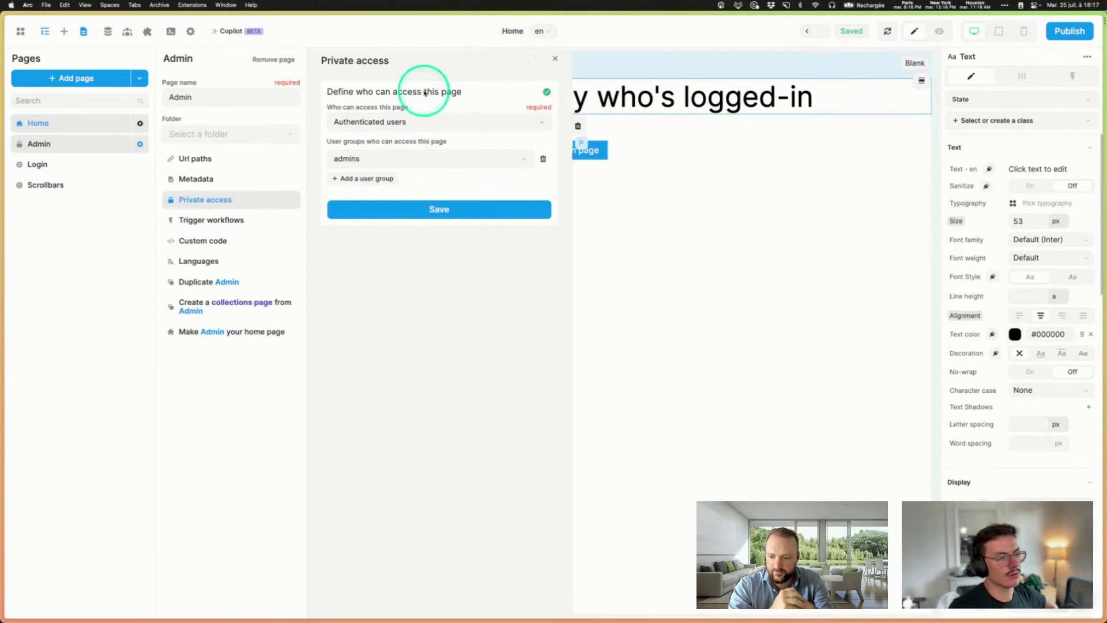
{"action": "left_click", "coordinate": [441, 119]}
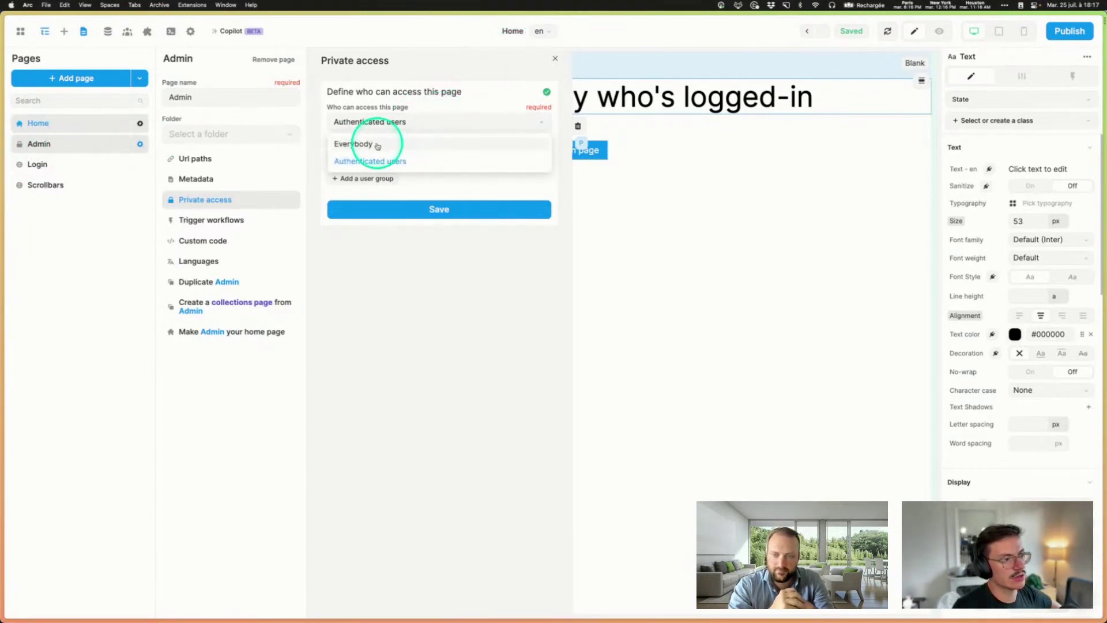
{"action": "left_click", "coordinate": [420, 128]}
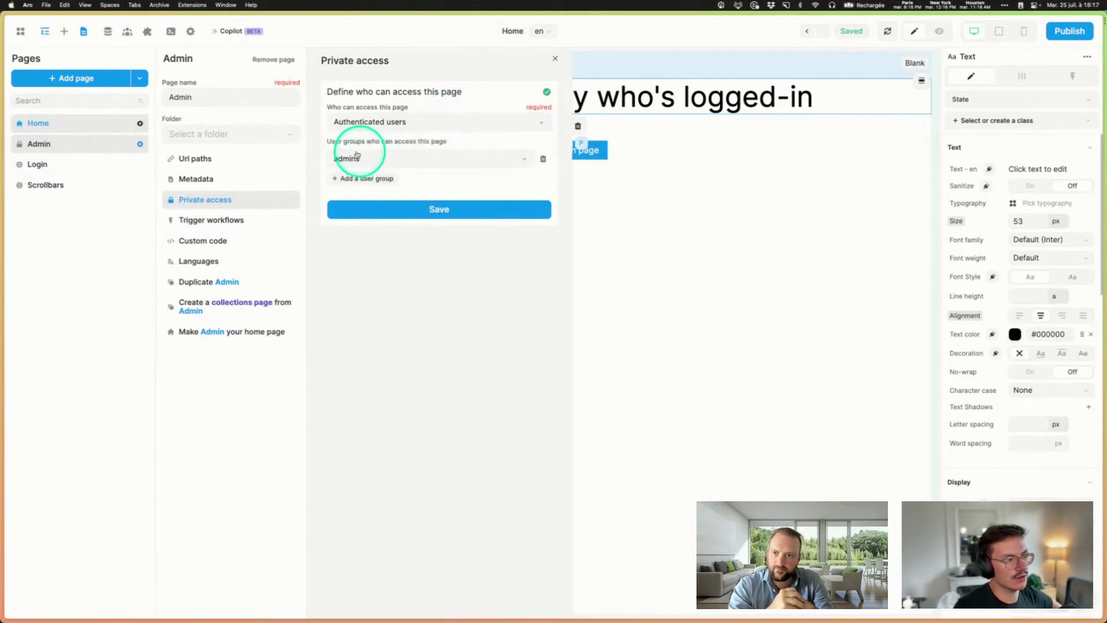
{"action": "left_click", "coordinate": [364, 178]}
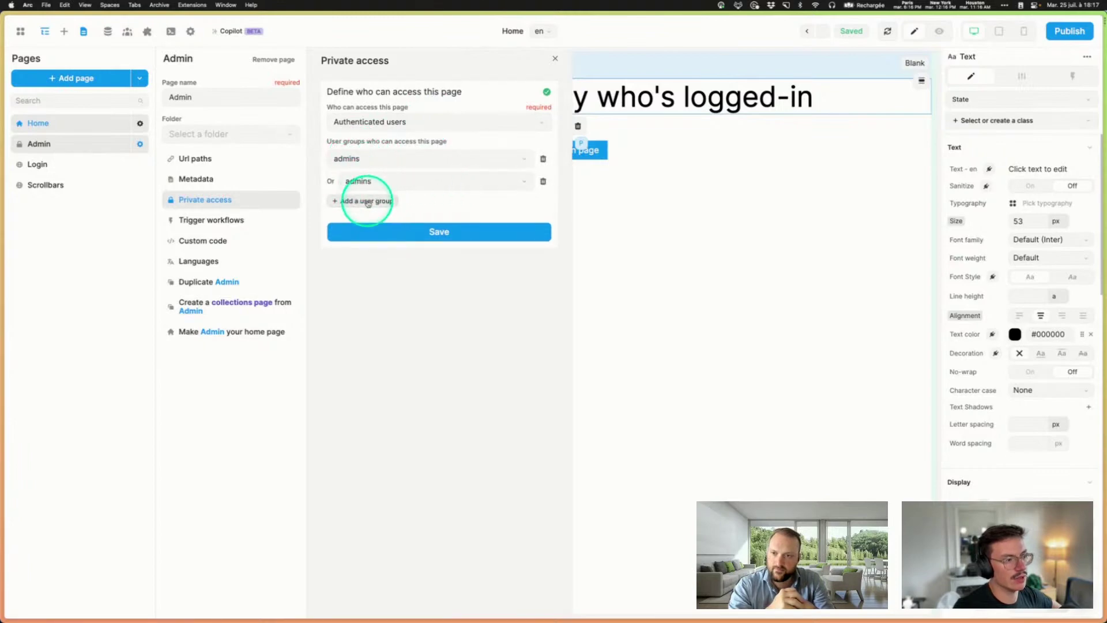
{"action": "left_click", "coordinate": [397, 199]}
{"action": "left_click", "coordinate": [542, 204]}
{"action": "left_click", "coordinate": [543, 182]}
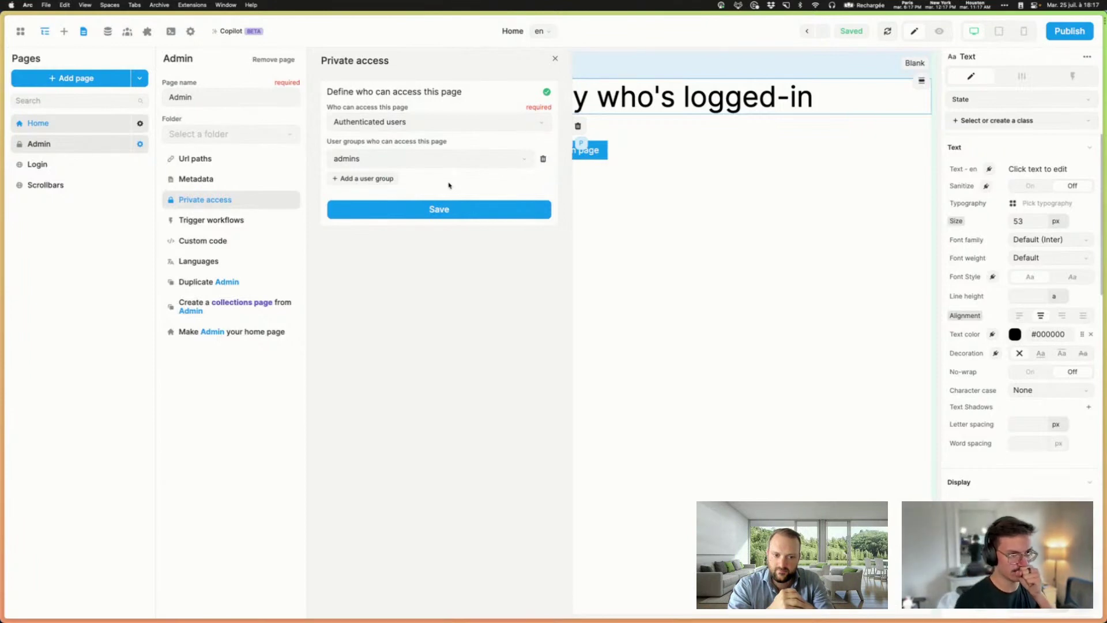
{"action": "left_click", "coordinate": [554, 58]}
{"action": "left_click", "coordinate": [720, 290]}
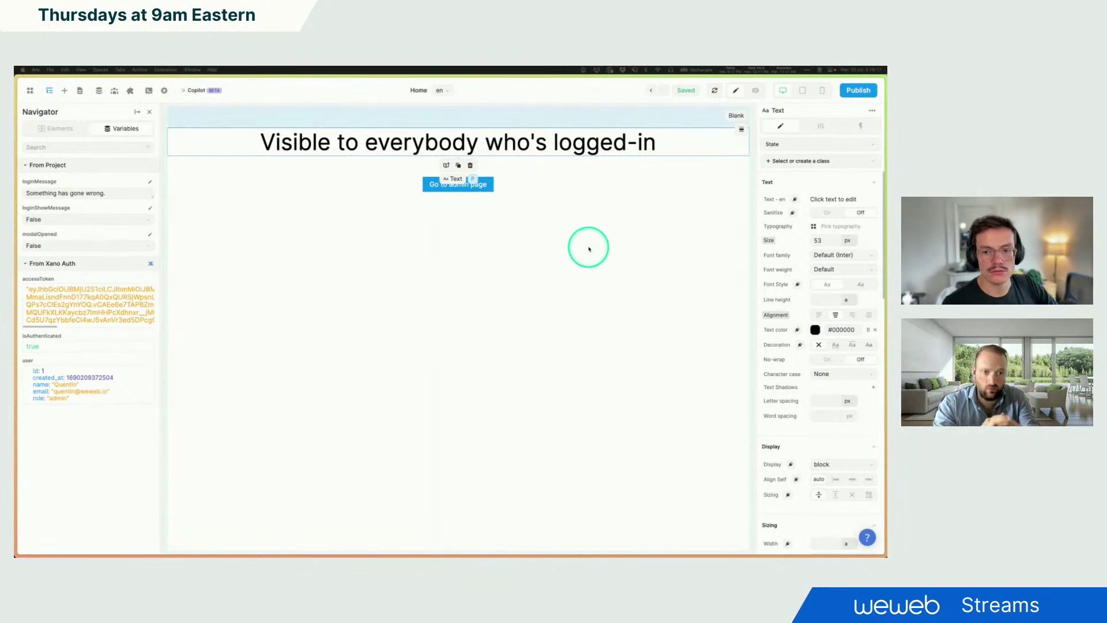
{"action": "left_click", "coordinate": [795, 200]}
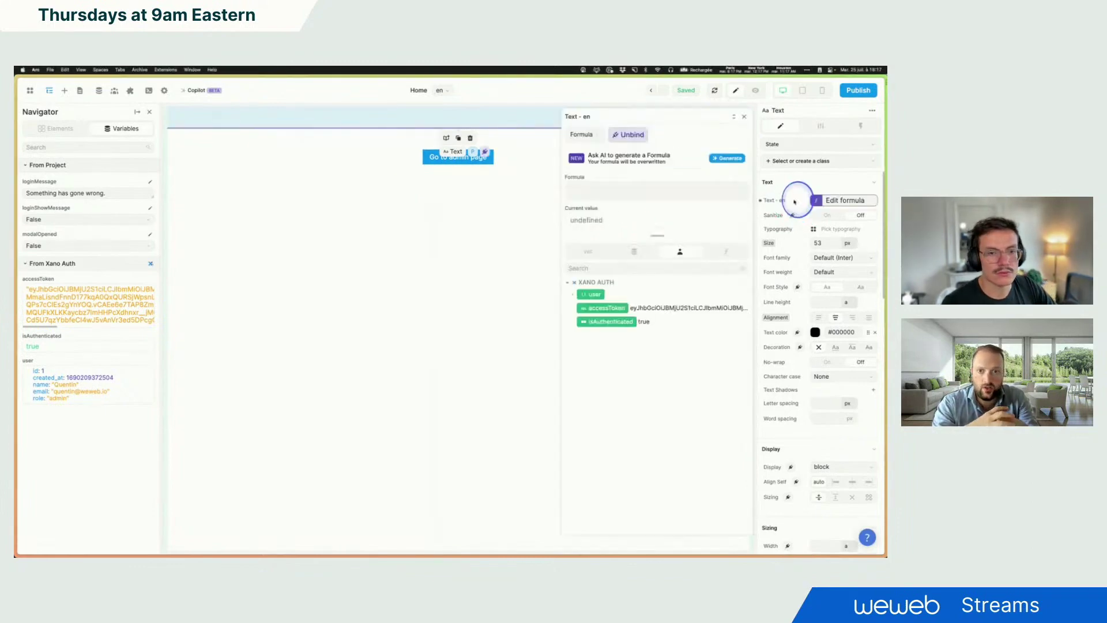
{"action": "left_click", "coordinate": [573, 294]}
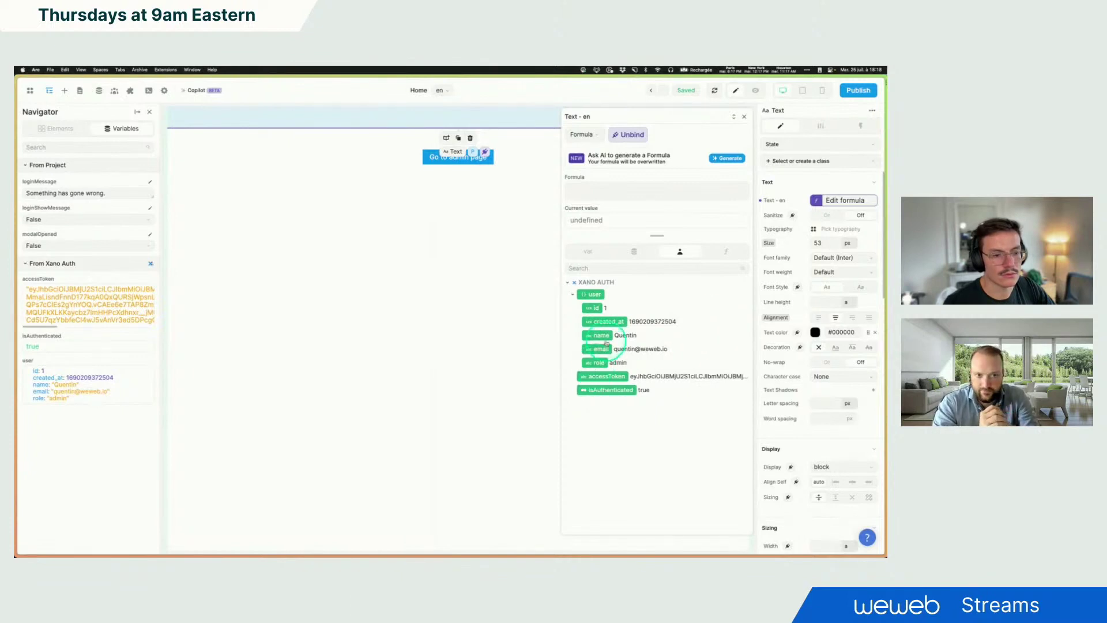
{"action": "left_click", "coordinate": [605, 192]}
{"action": "type", "text": "if ("}
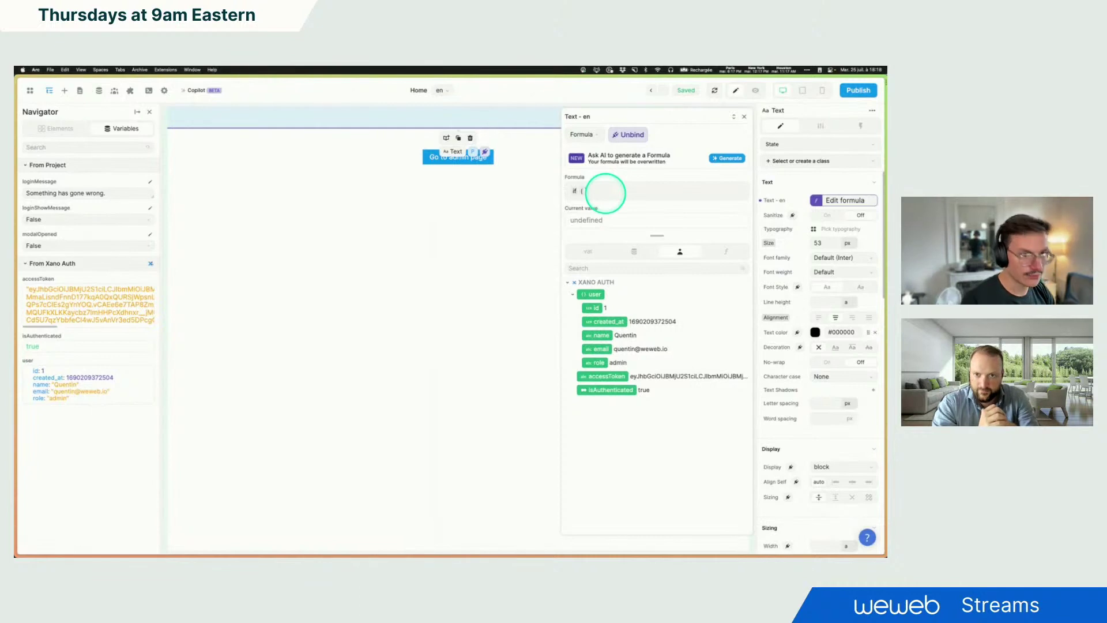
{"action": "left_click", "coordinate": [597, 363]}
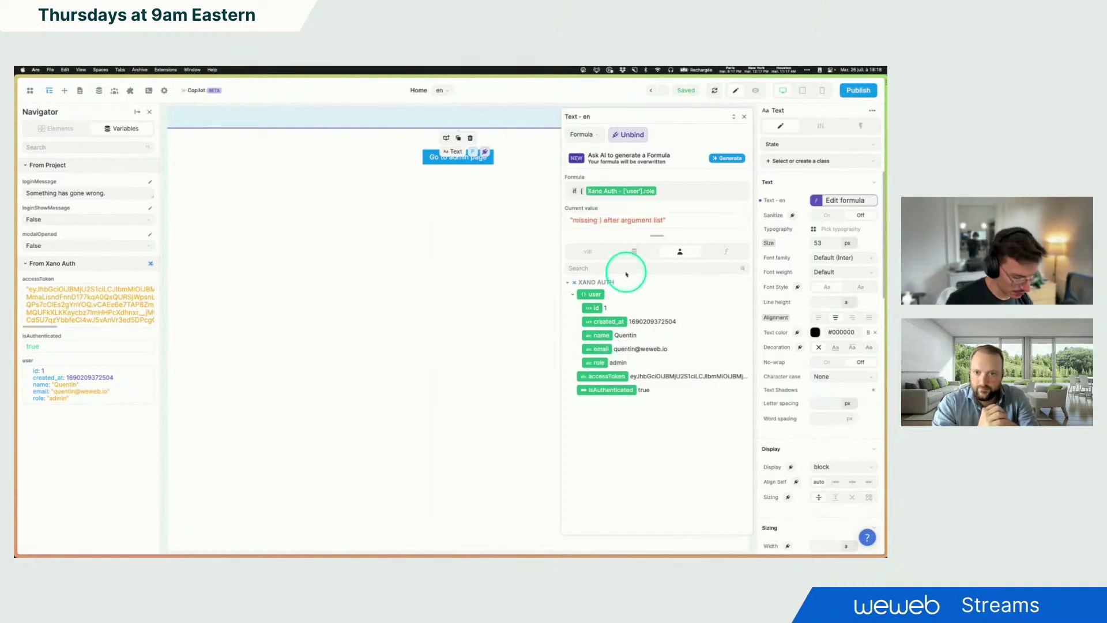
{"action": "type", "text": "="}
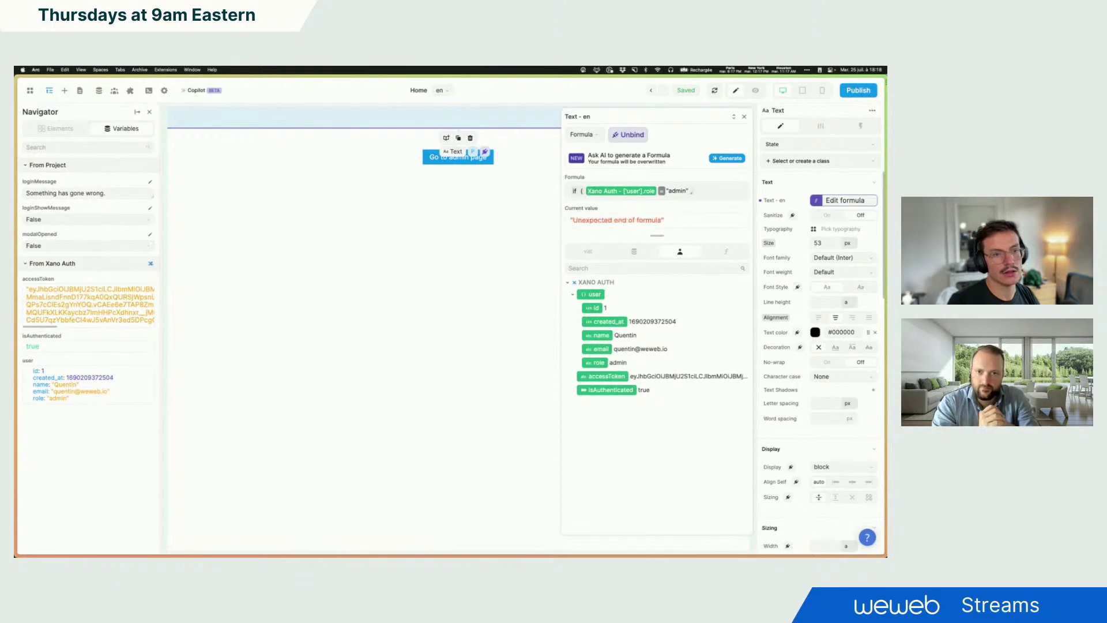
{"action": "type", "text": "\"admin\", \"you"}
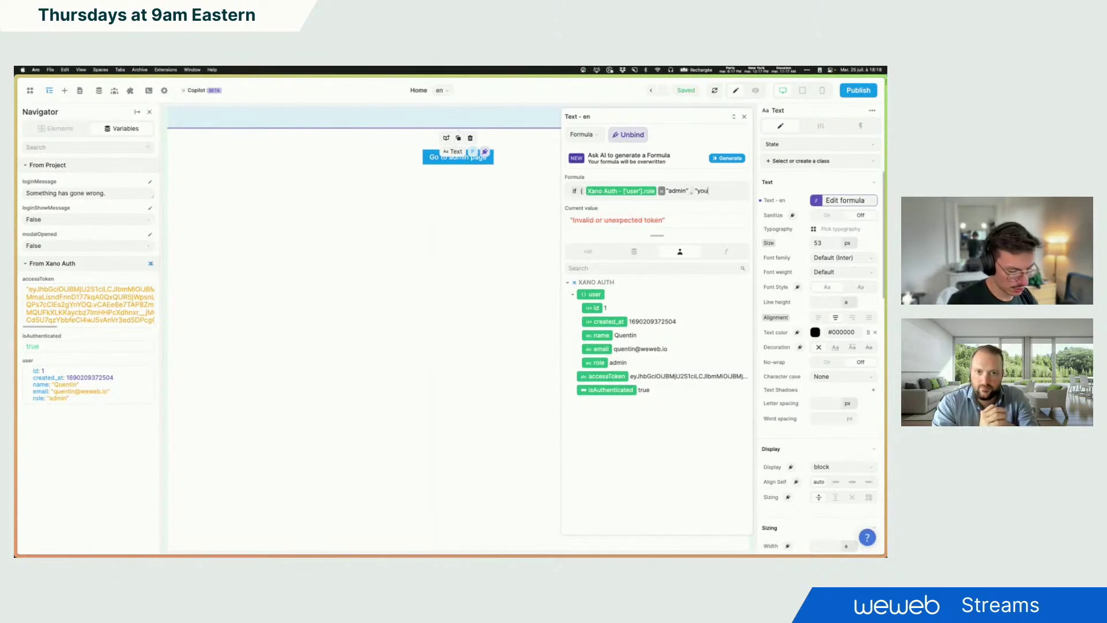
{"action": "type", "text": "'re an admin\","}
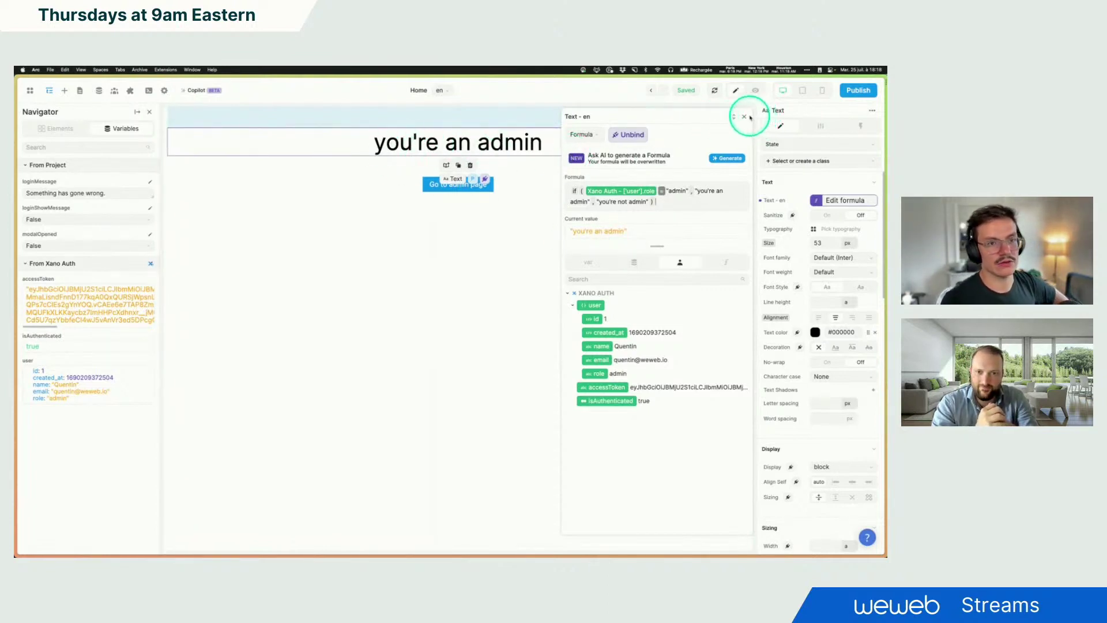
{"action": "left_click", "coordinate": [648, 203]}
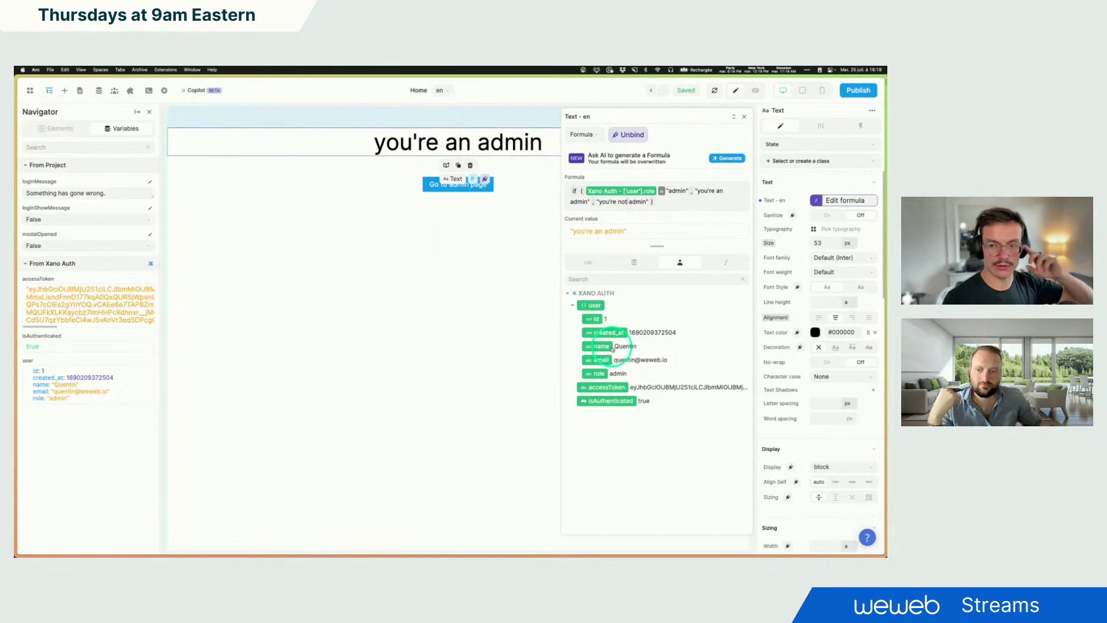
{"action": "left_click", "coordinate": [629, 134]}
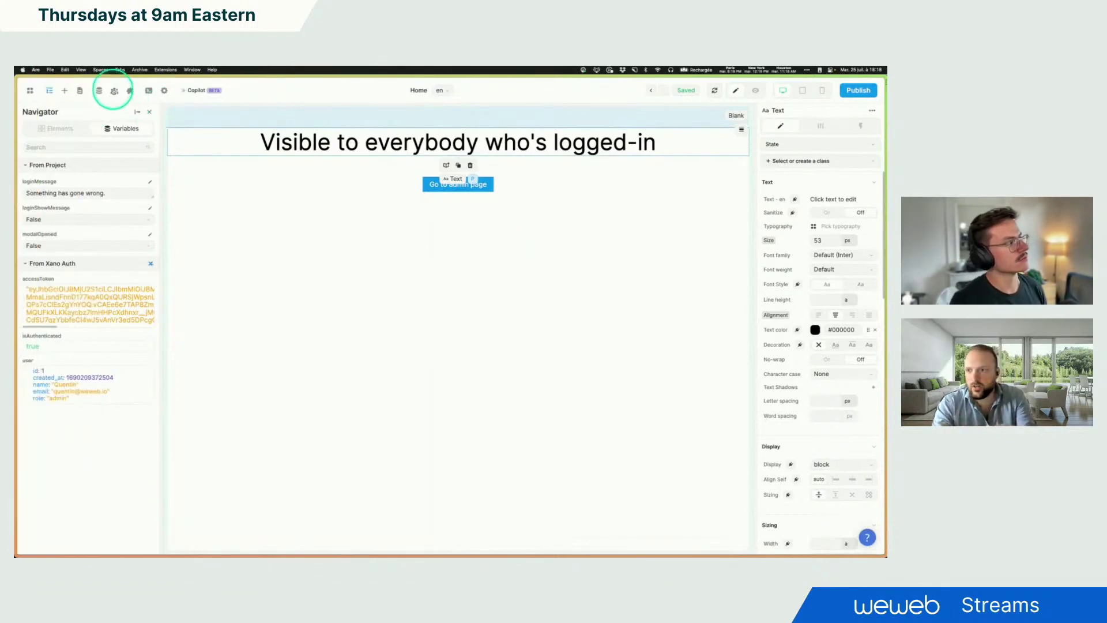
Step: Create the project formula isAdmin, checking that the Xano Auth user's role equals "admin"
{"action": "left_click", "coordinate": [99, 92]}
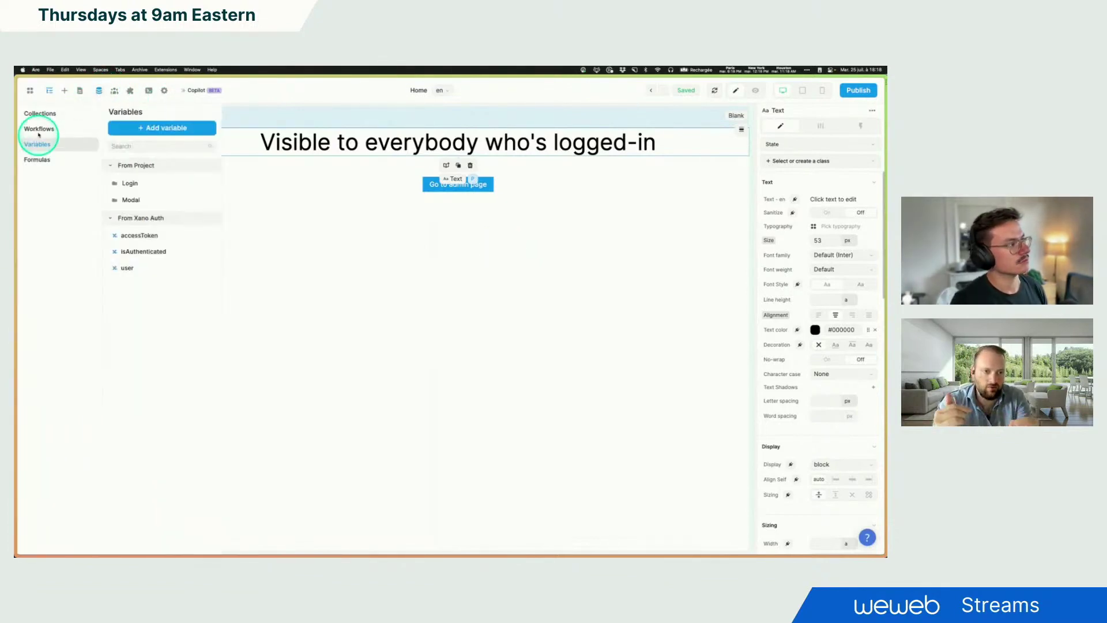
{"action": "left_click", "coordinate": [38, 167]}
{"action": "left_click", "coordinate": [162, 127]}
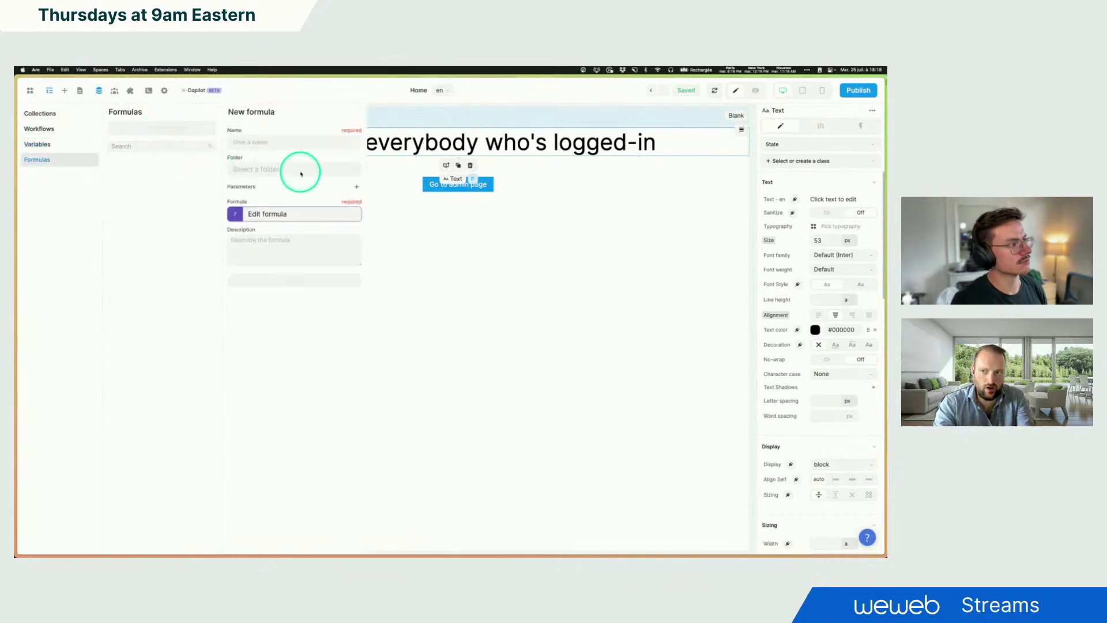
{"action": "type", "text": "isAdm"}
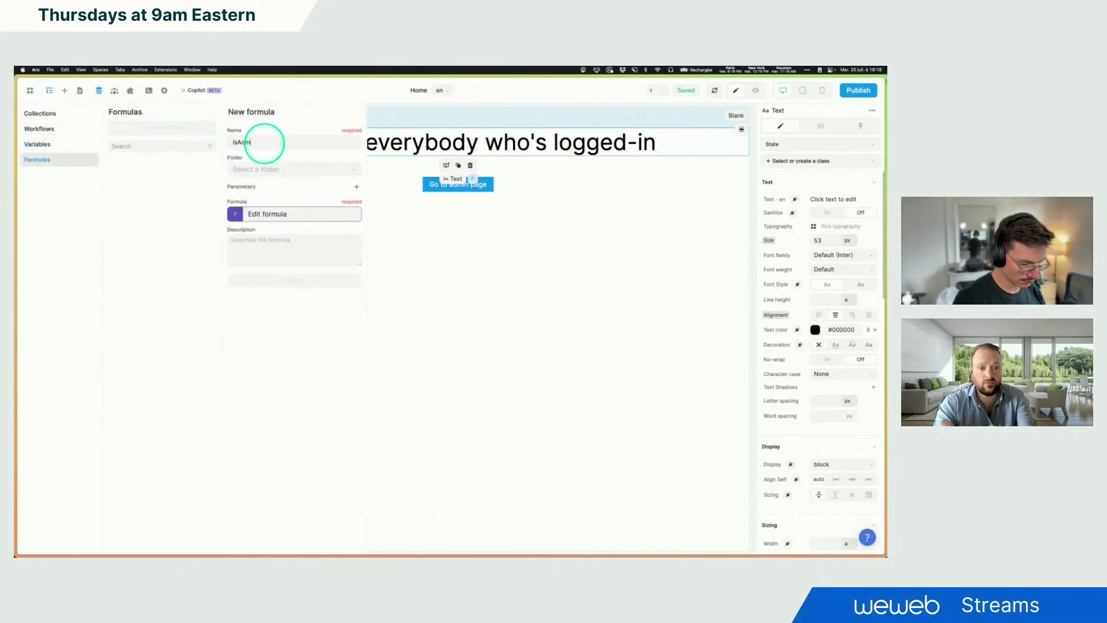
{"action": "type", "text": "in"}
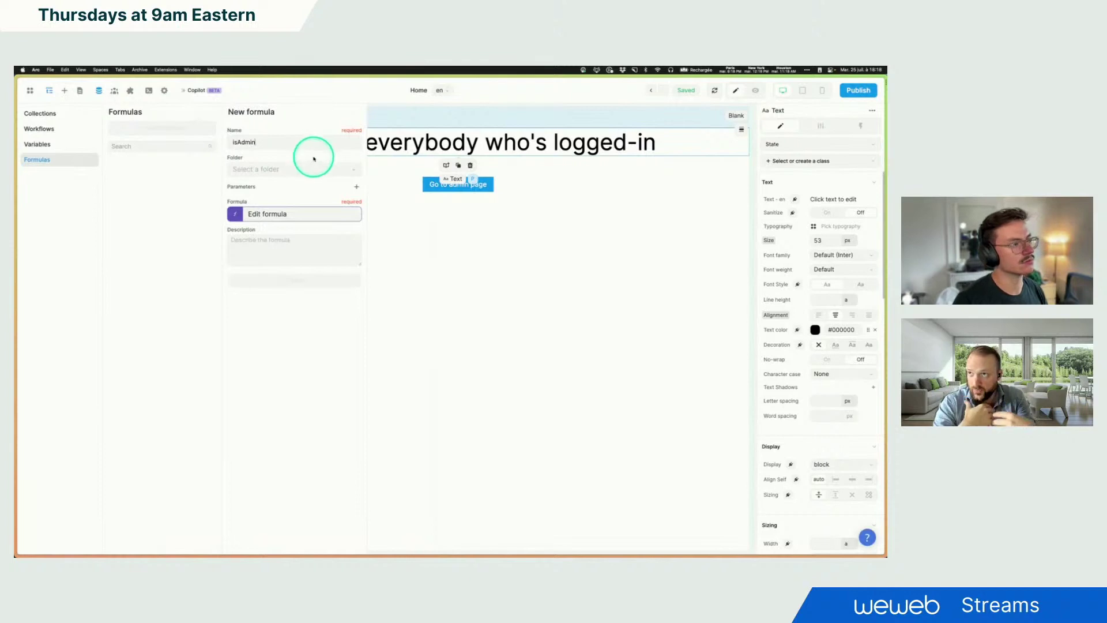
{"action": "left_click", "coordinate": [292, 168]}
{"action": "left_click", "coordinate": [268, 216]}
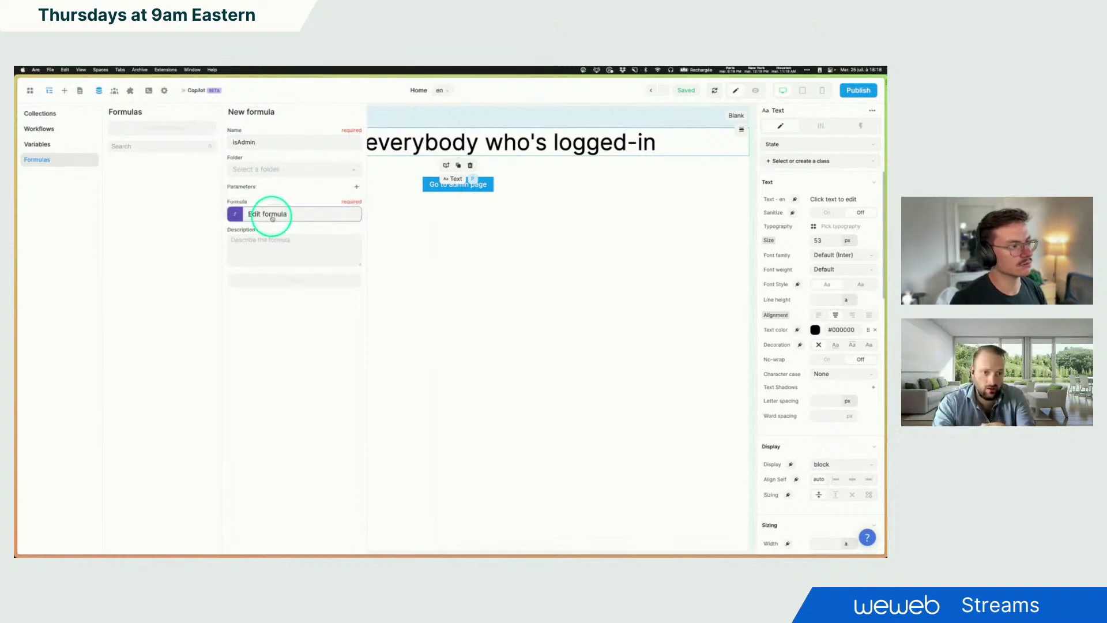
{"action": "left_click", "coordinate": [379, 297]}
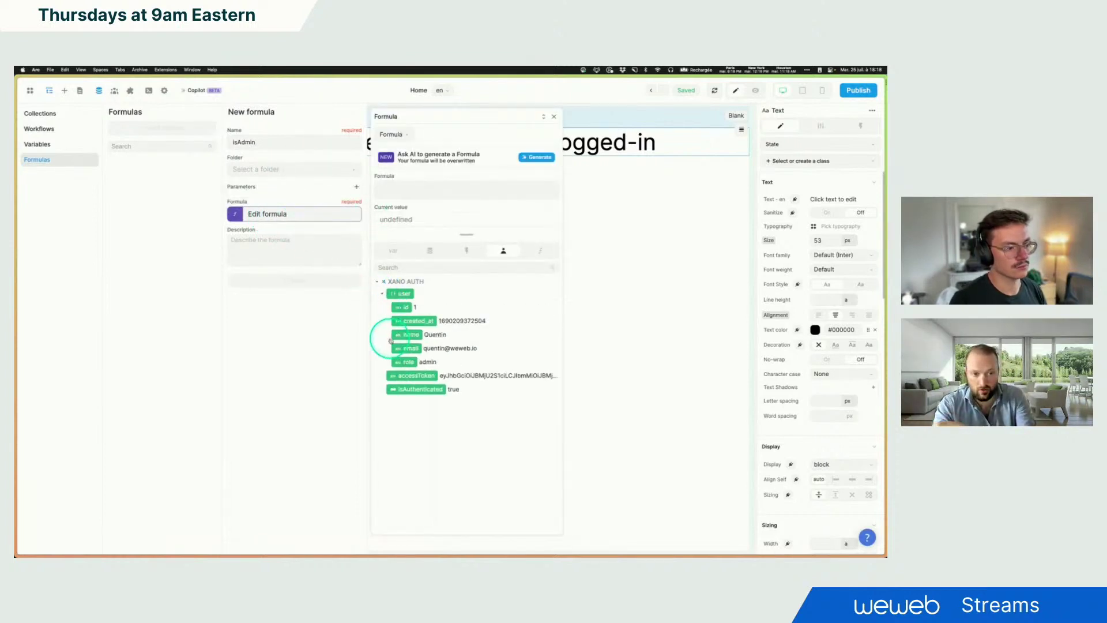
{"action": "left_click", "coordinate": [403, 362]}
{"action": "left_click", "coordinate": [440, 243]}
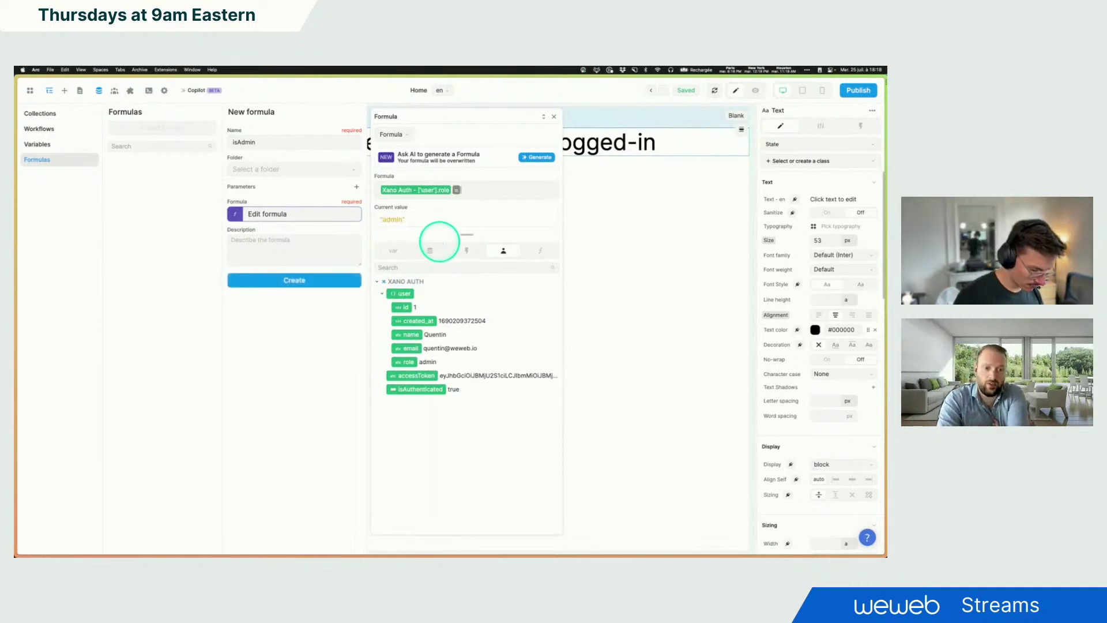
{"action": "type", "text": "\"admin"}
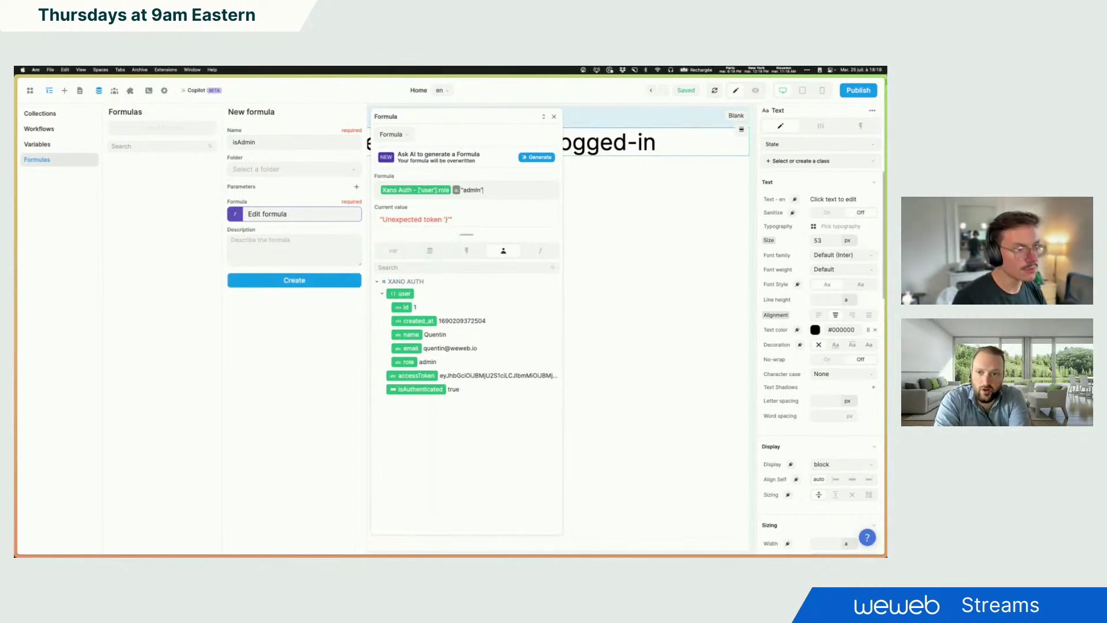
{"action": "left_click", "coordinate": [440, 242]}
{"action": "left_click", "coordinate": [294, 282]}
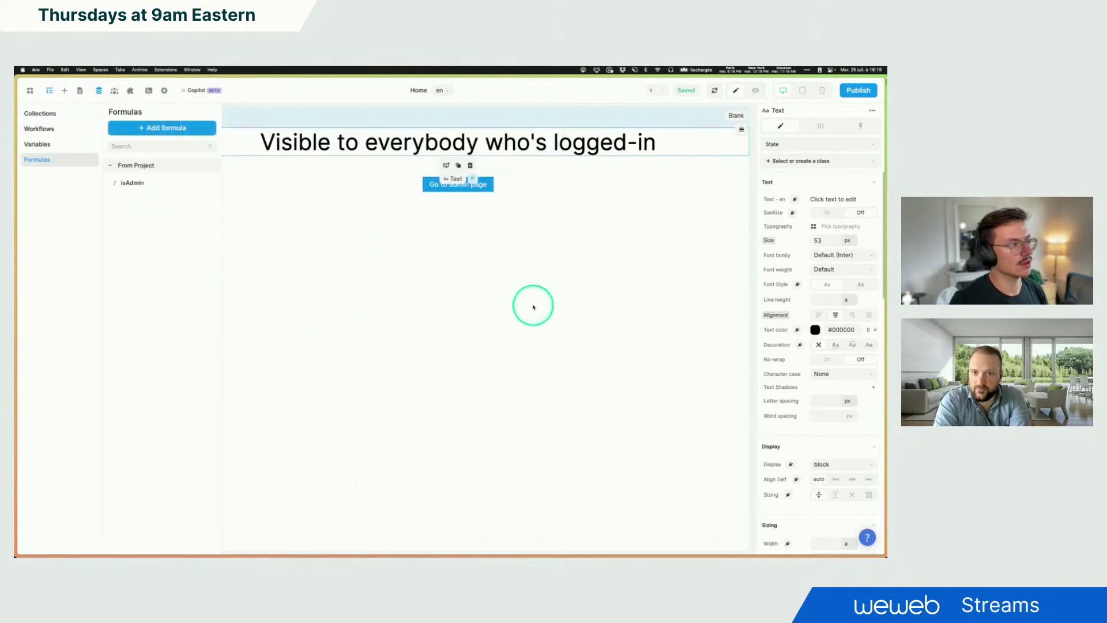
Step: Bind the heading text to a formula beginning if( with the isAdmin project formula as condition
{"action": "left_click", "coordinate": [795, 200]}
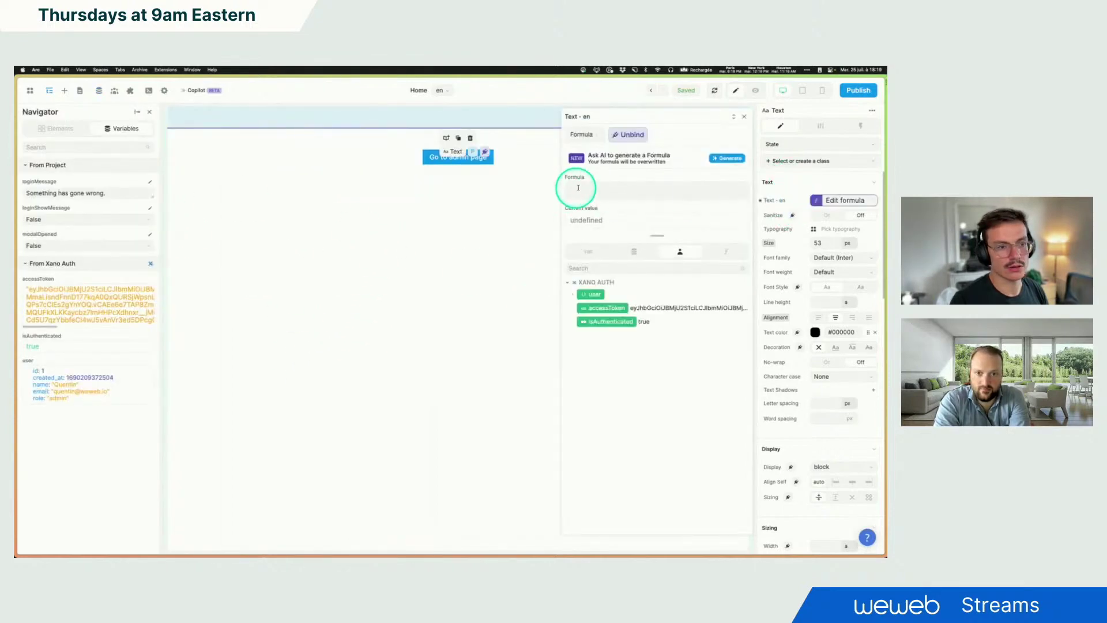
{"action": "left_click", "coordinate": [589, 189]}
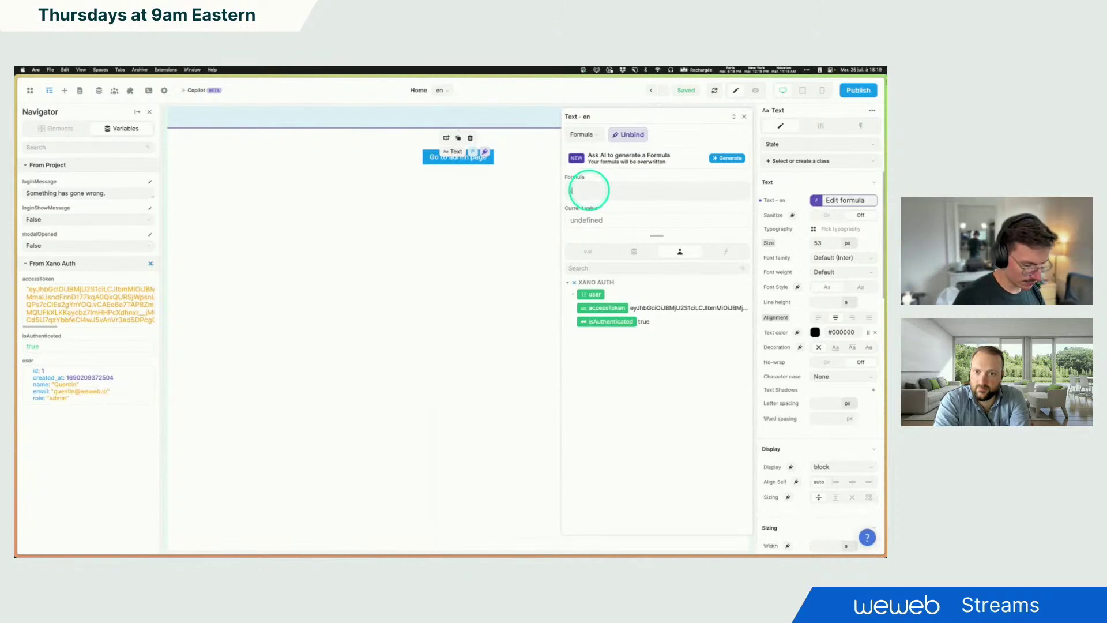
{"action": "type", "text": "if ("}
{"action": "left_click", "coordinate": [589, 251]}
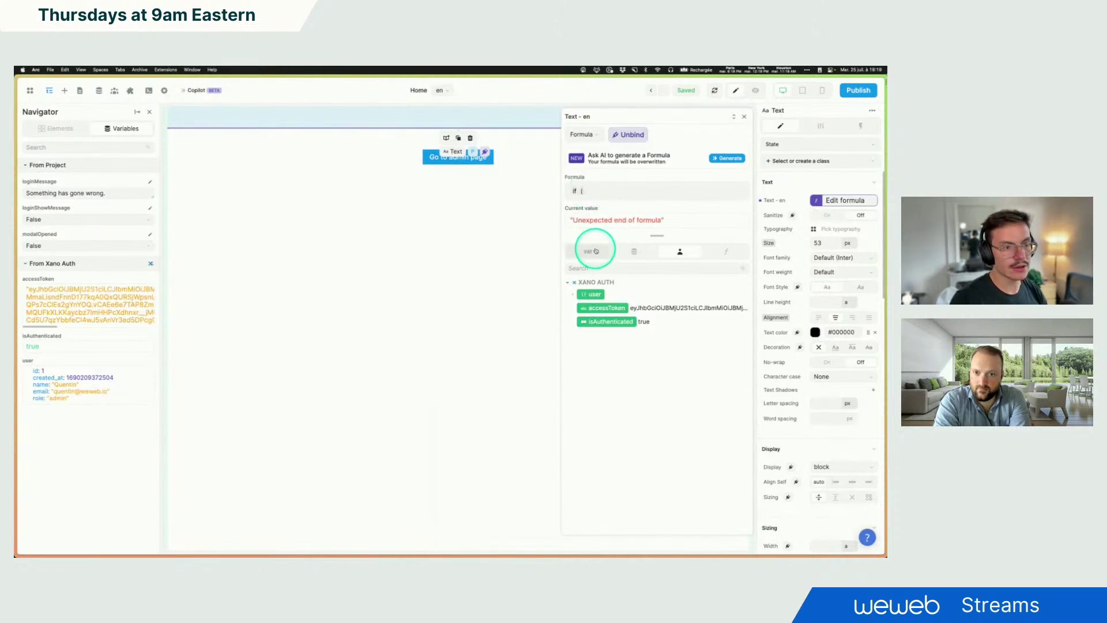
{"action": "left_click", "coordinate": [633, 252]}
{"action": "left_click", "coordinate": [576, 331]}
{"action": "left_click", "coordinate": [587, 252]}
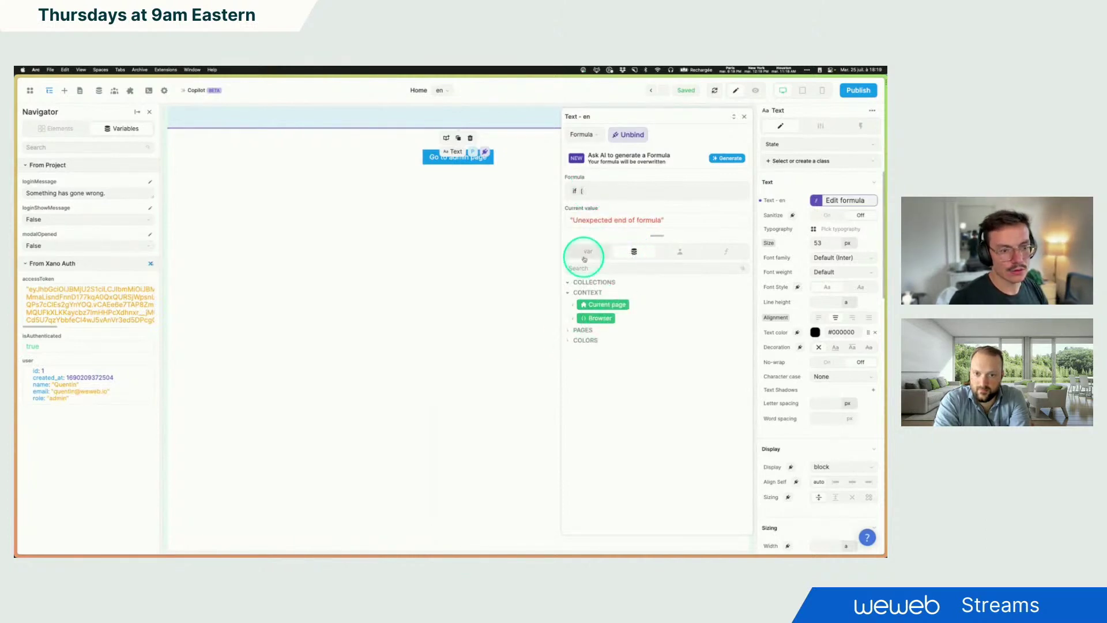
{"action": "left_click", "coordinate": [572, 296]}
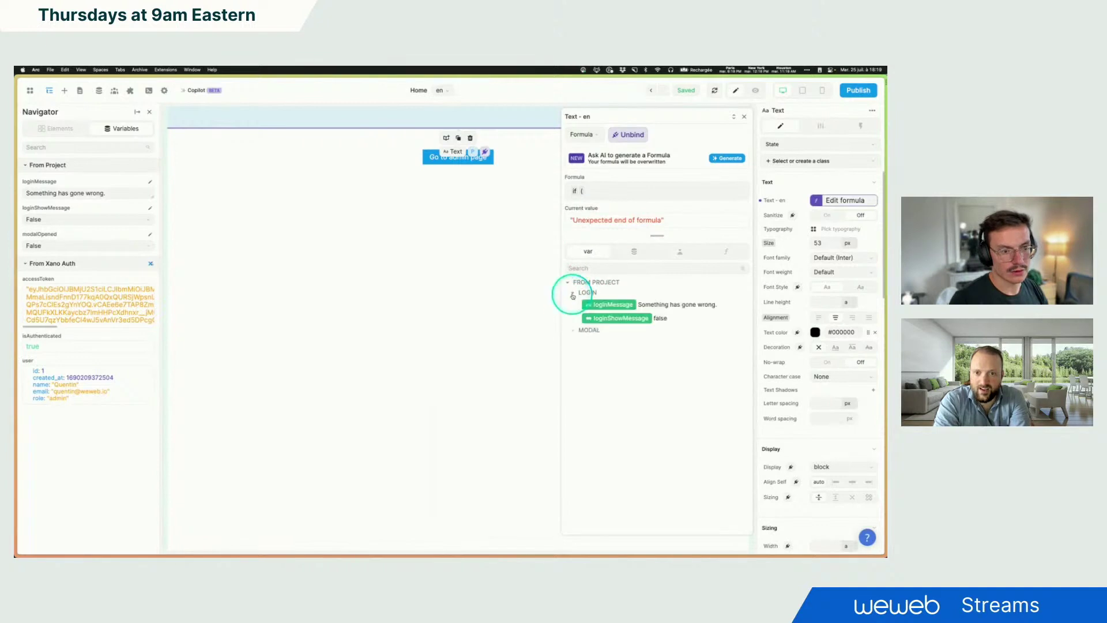
{"action": "left_click", "coordinate": [575, 323]}
{"action": "left_click", "coordinate": [718, 258]}
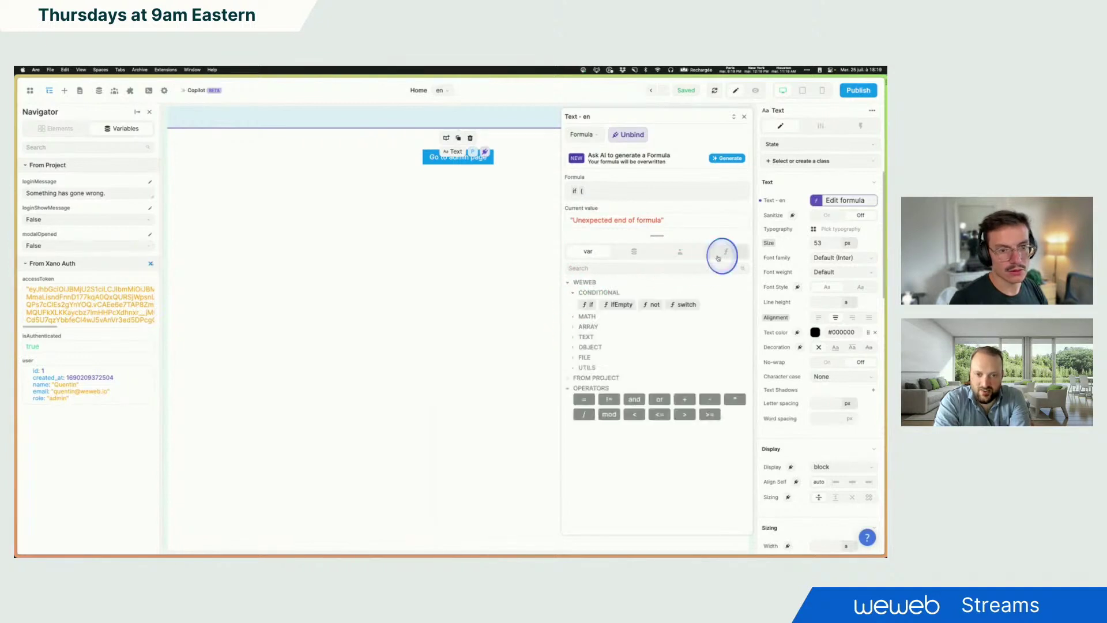
{"action": "left_click", "coordinate": [583, 378]}
{"action": "left_click", "coordinate": [581, 395]}
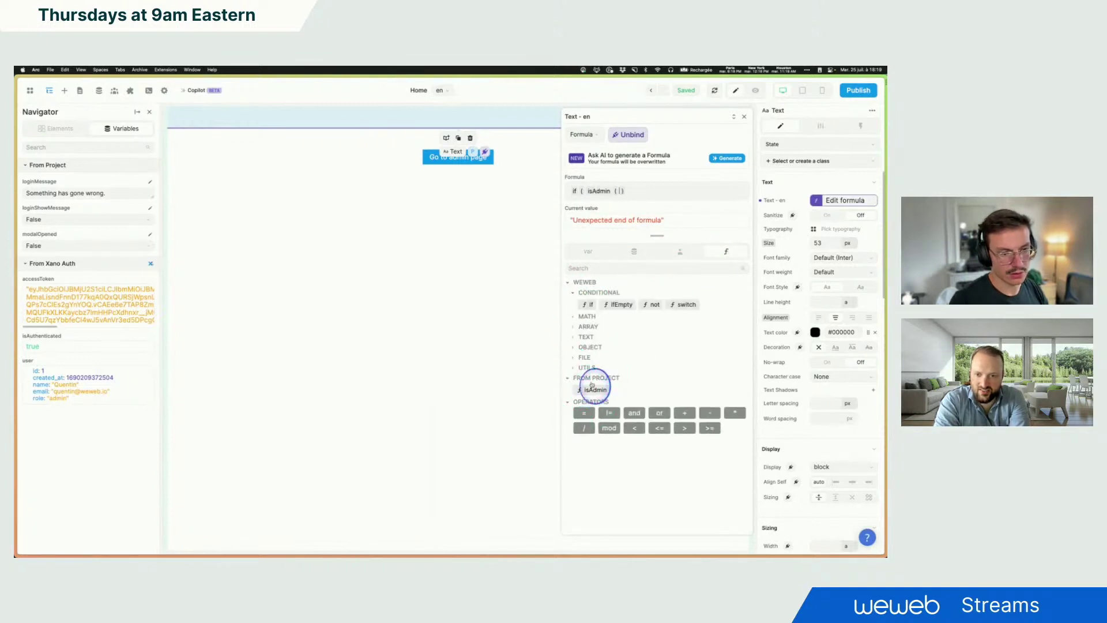
Step: Complete the if(isAdmin(), "admin", ...) formula, check it shows 'admin', then unbind the heading
{"action": "left_click", "coordinate": [650, 210]}
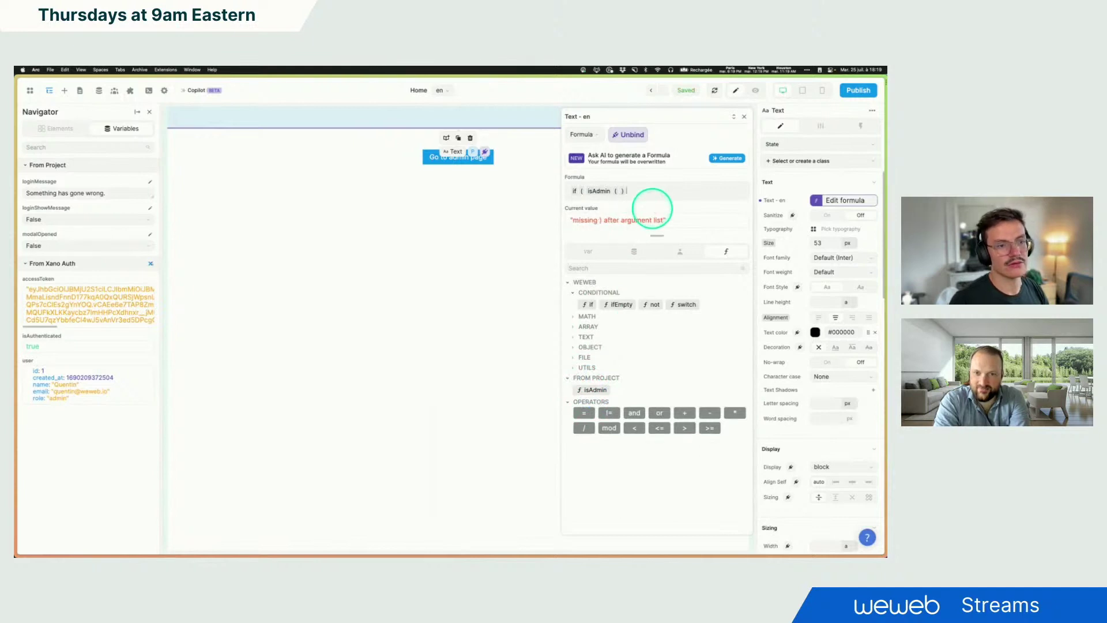
{"action": "type", "text": ","}
{"action": "type", "text": "'"}
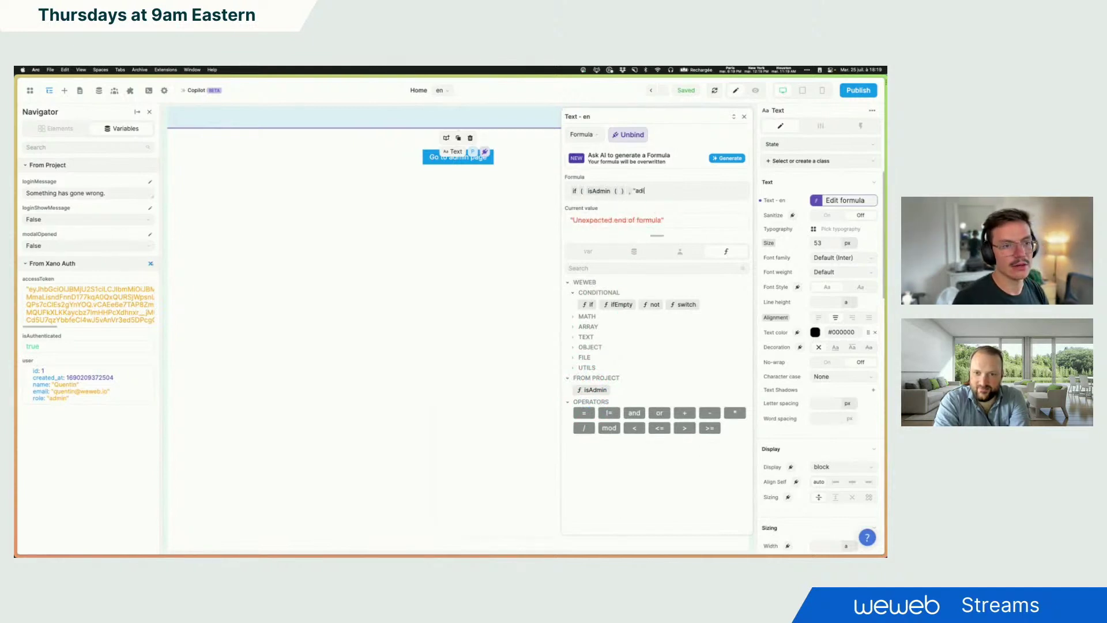
{"action": "type", "text": "admin\","}
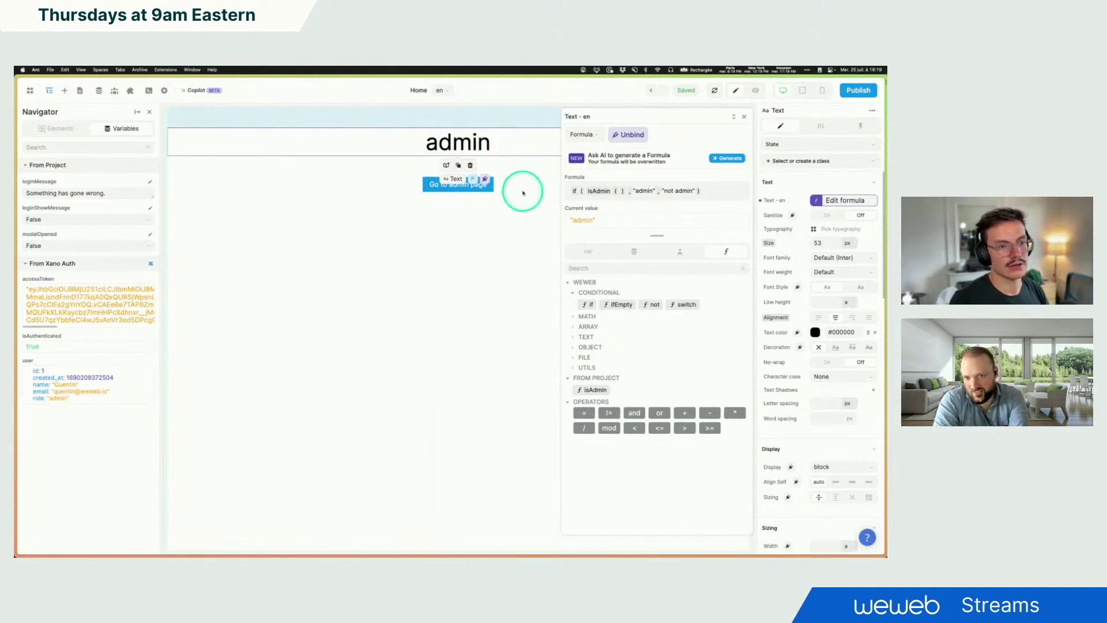
{"action": "left_click", "coordinate": [616, 194]}
{"action": "type", "text": ")"}
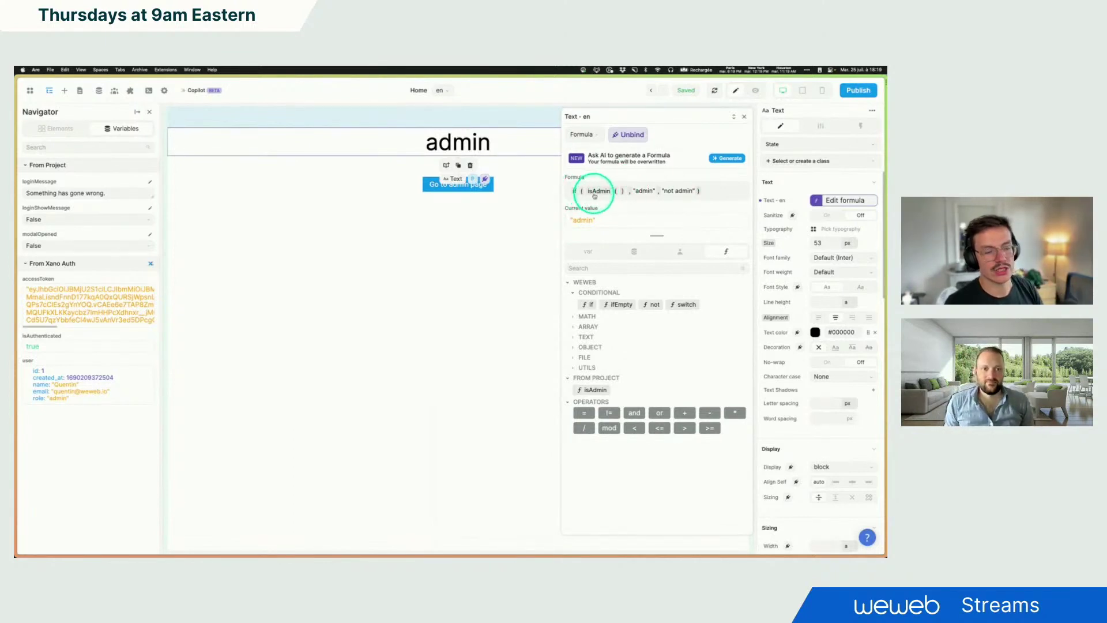
{"action": "left_click_drag", "start_coordinate": [575, 219], "coordinate": [592, 220]}
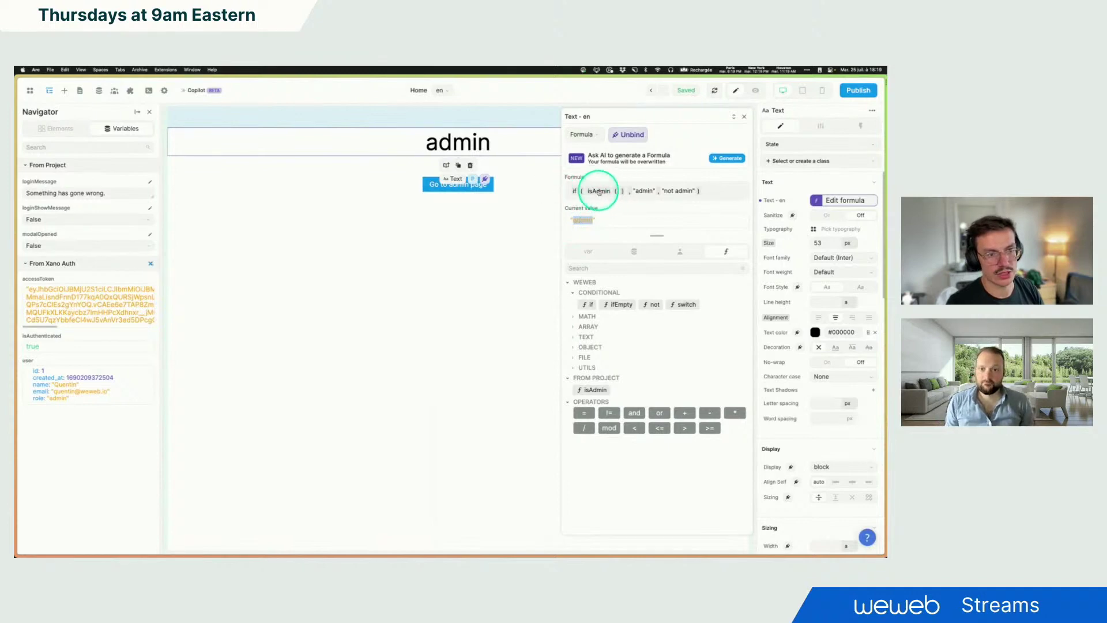
{"action": "left_click", "coordinate": [705, 191]}
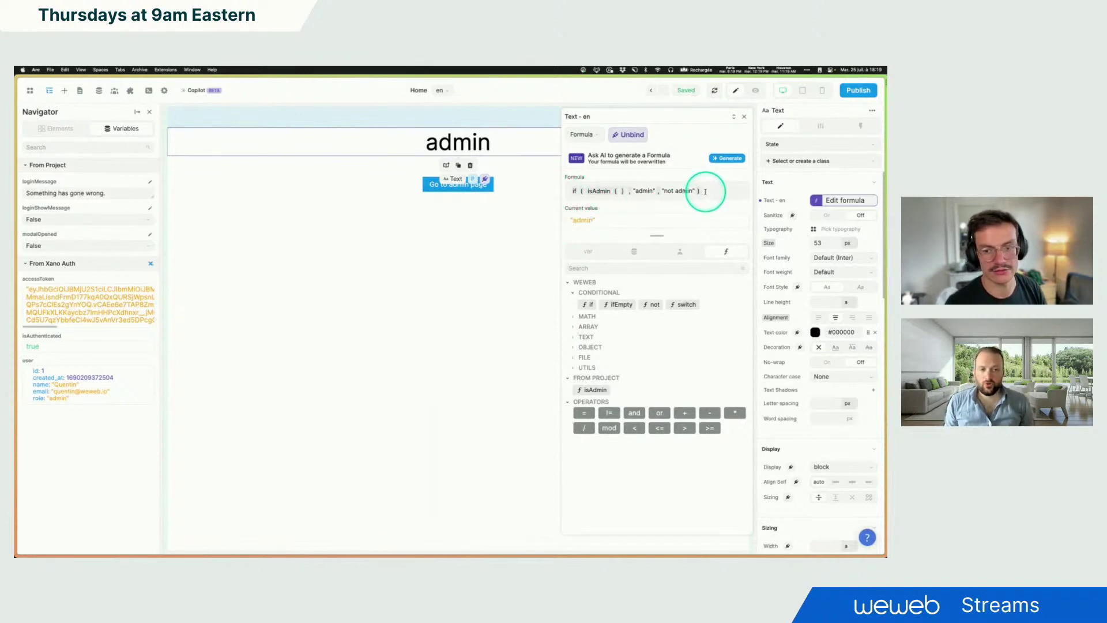
{"action": "left_click", "coordinate": [630, 135]}
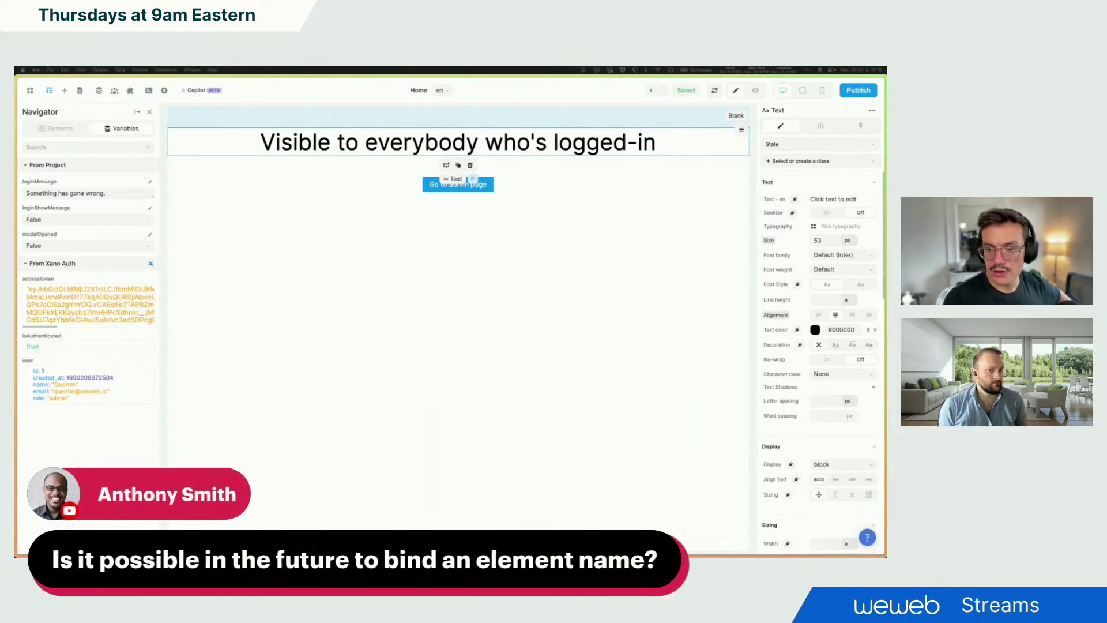
Step: Show the Home page's element tree in the Navigator
{"action": "left_click", "coordinate": [574, 357]}
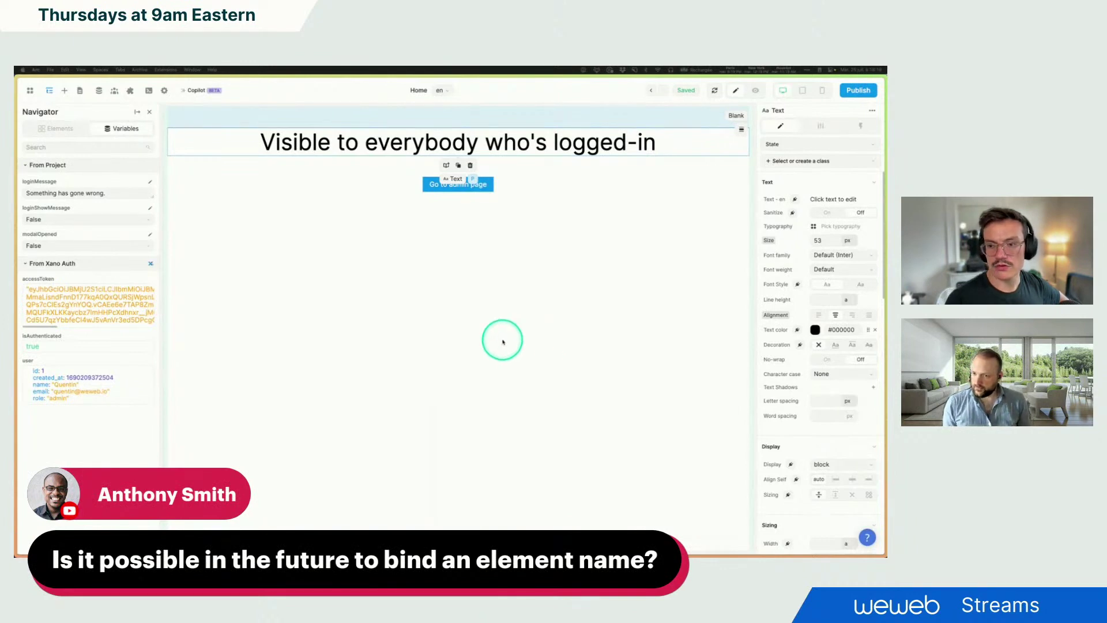
{"action": "left_click", "coordinate": [52, 129]}
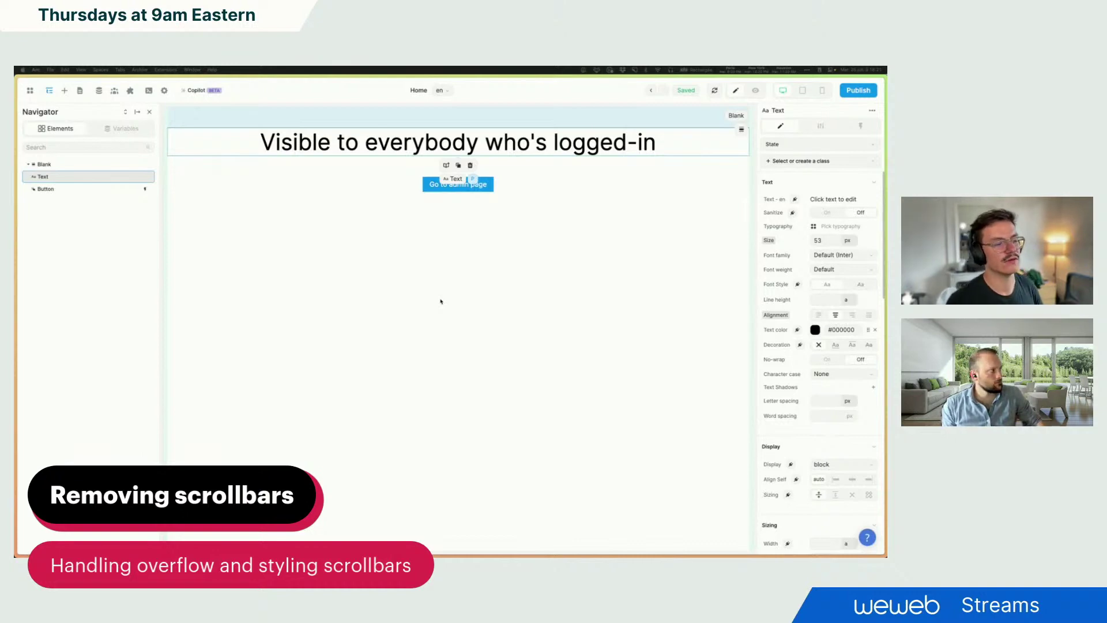
Step: Preview the Scrollbars page, open its modal and scroll through the lorem ipsum text
{"action": "left_click", "coordinate": [79, 91]}
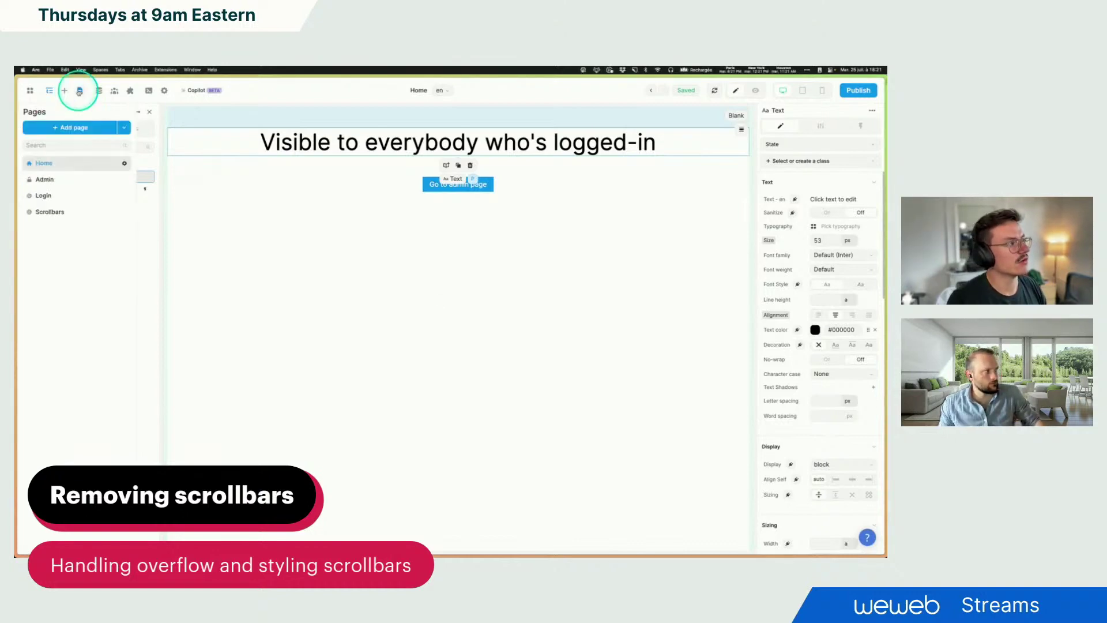
{"action": "left_click", "coordinate": [58, 218]}
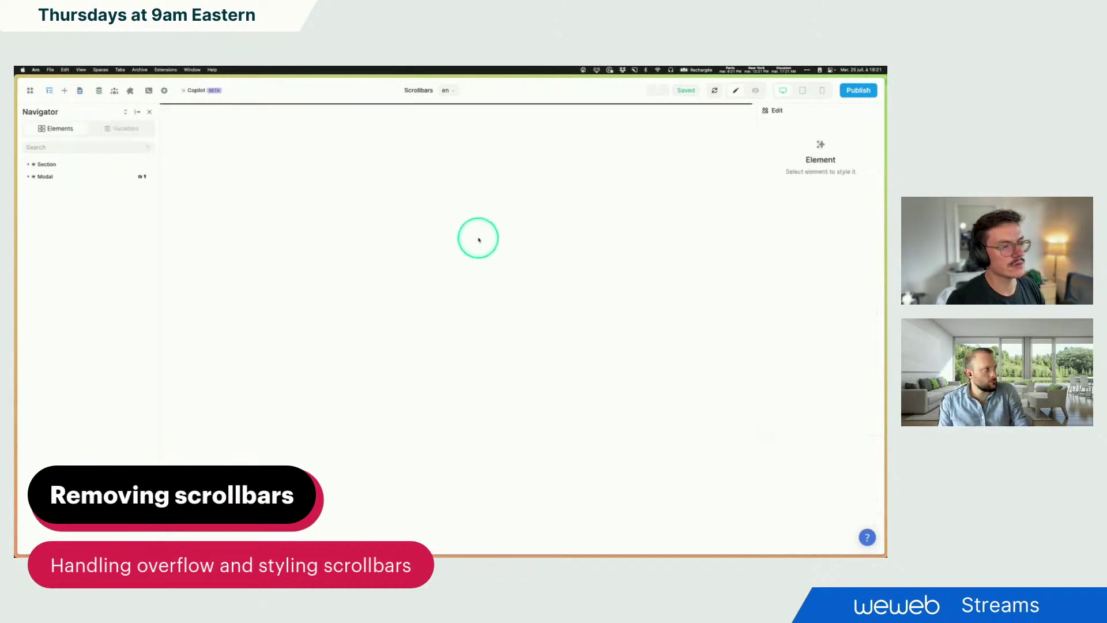
{"action": "left_click", "coordinate": [755, 90]}
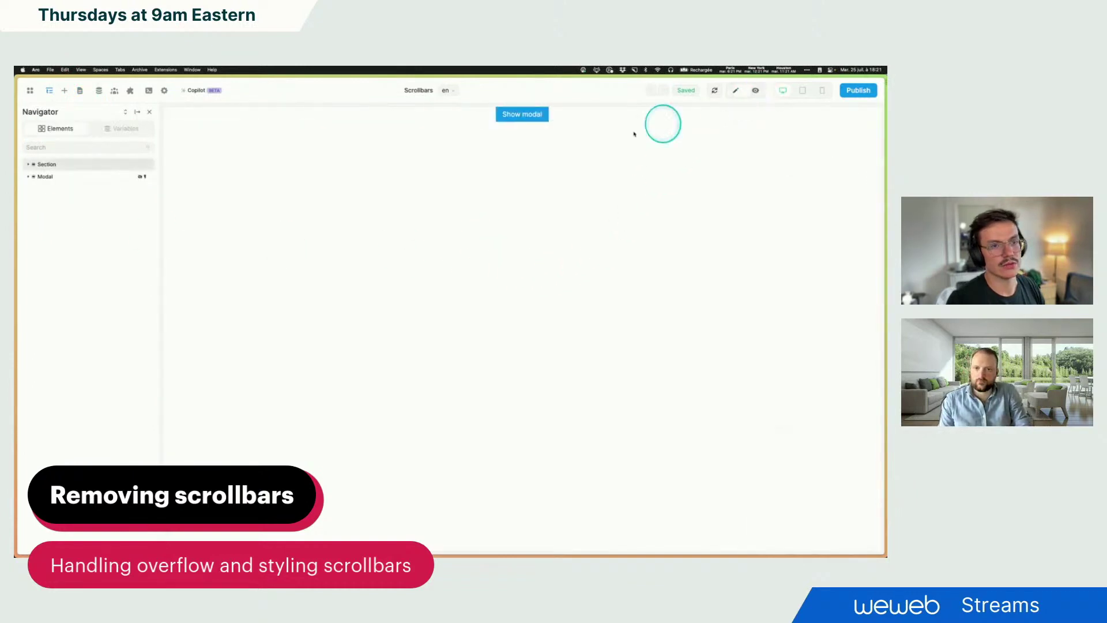
{"action": "left_click", "coordinate": [514, 114]}
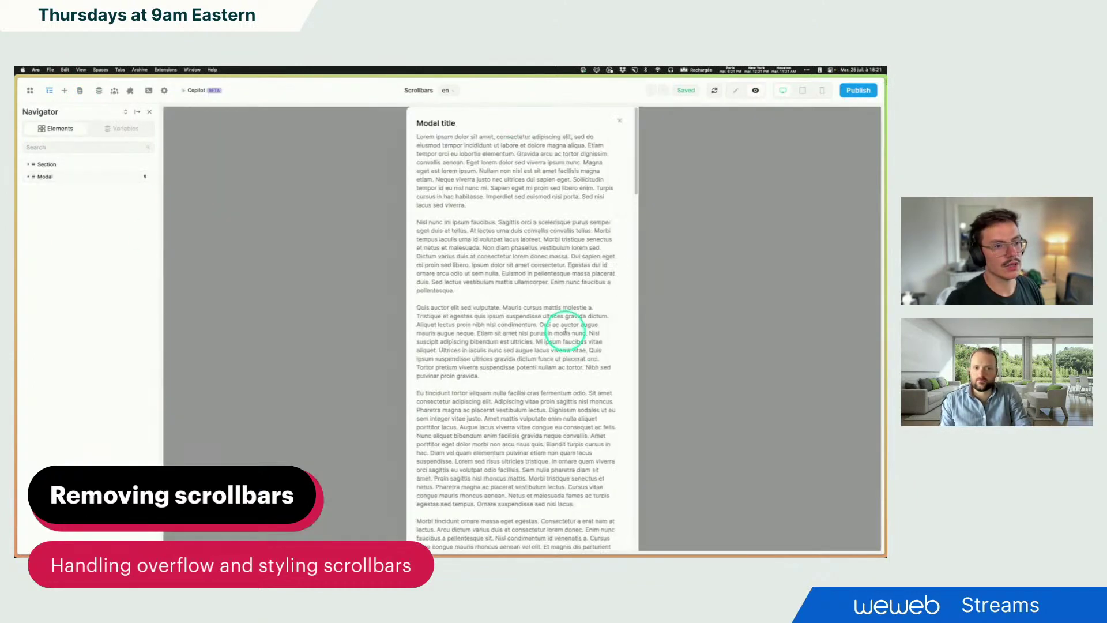
{"action": "scroll", "coordinate": [552, 242], "scroll_direction": "down", "scroll_amount": 3}
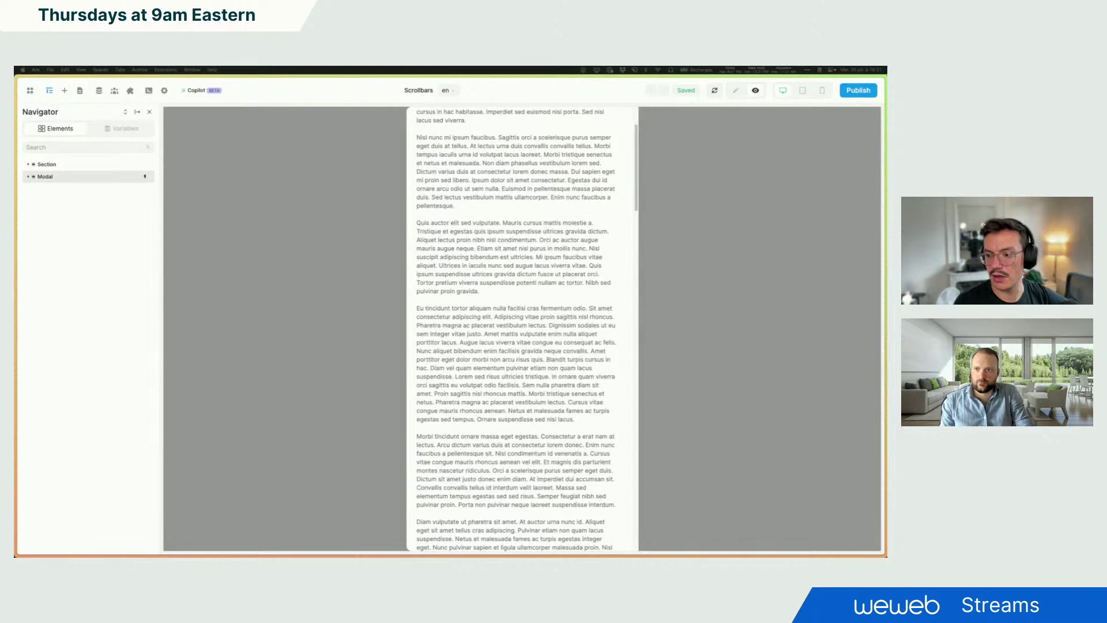
{"action": "scroll", "coordinate": [561, 257], "scroll_direction": "up", "scroll_amount": 3}
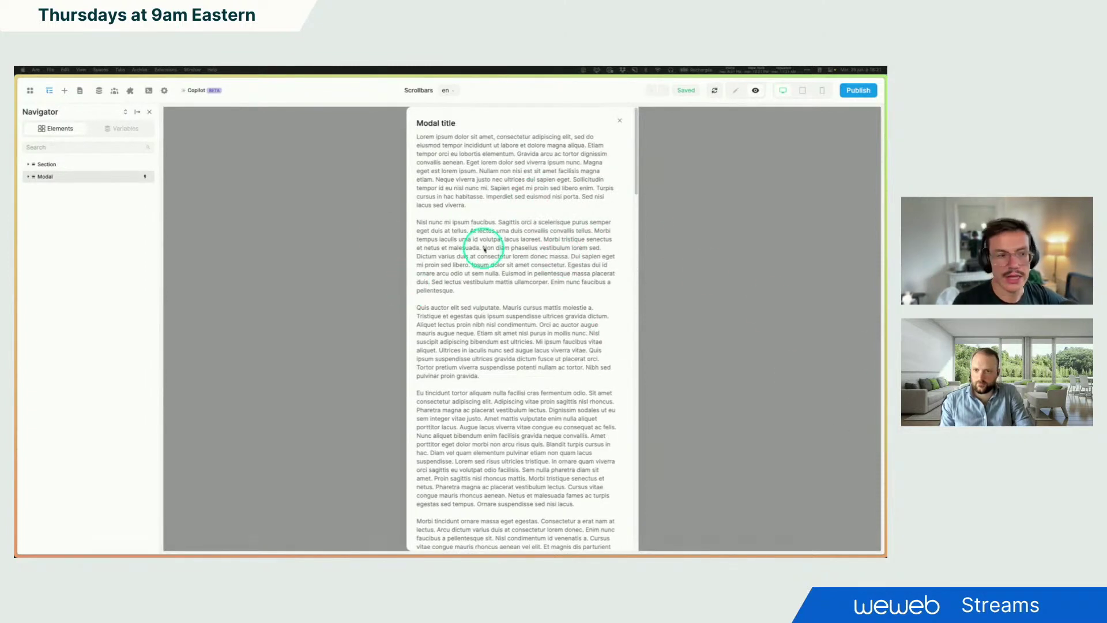
{"action": "scroll", "coordinate": [499, 236], "scroll_direction": "down", "scroll_amount": 10}
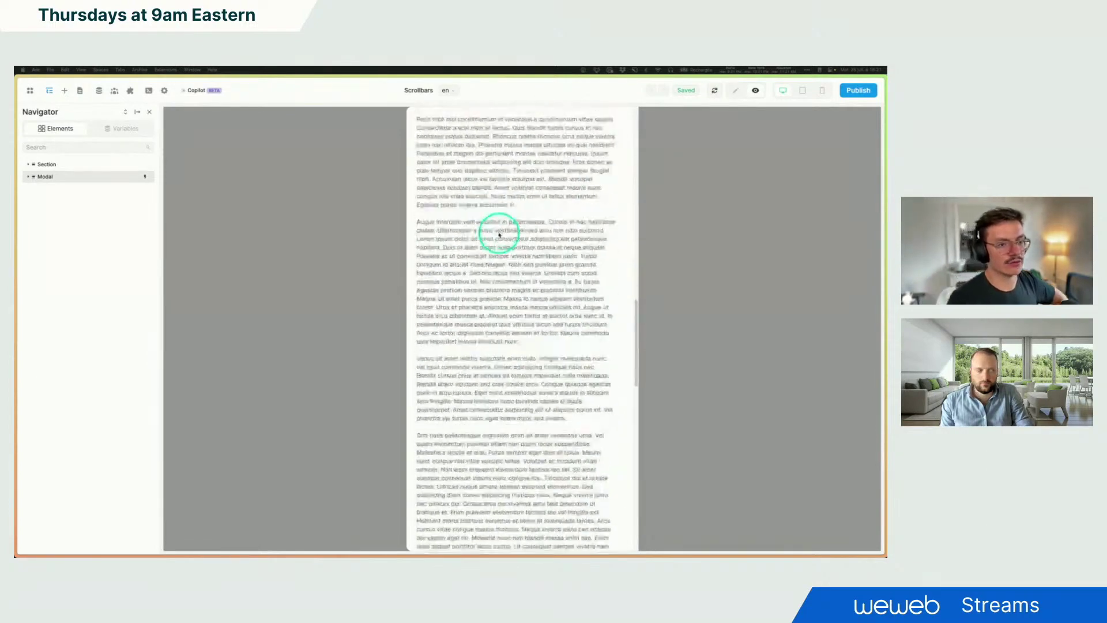
{"action": "scroll", "coordinate": [500, 235], "scroll_direction": "up", "scroll_amount": 15}
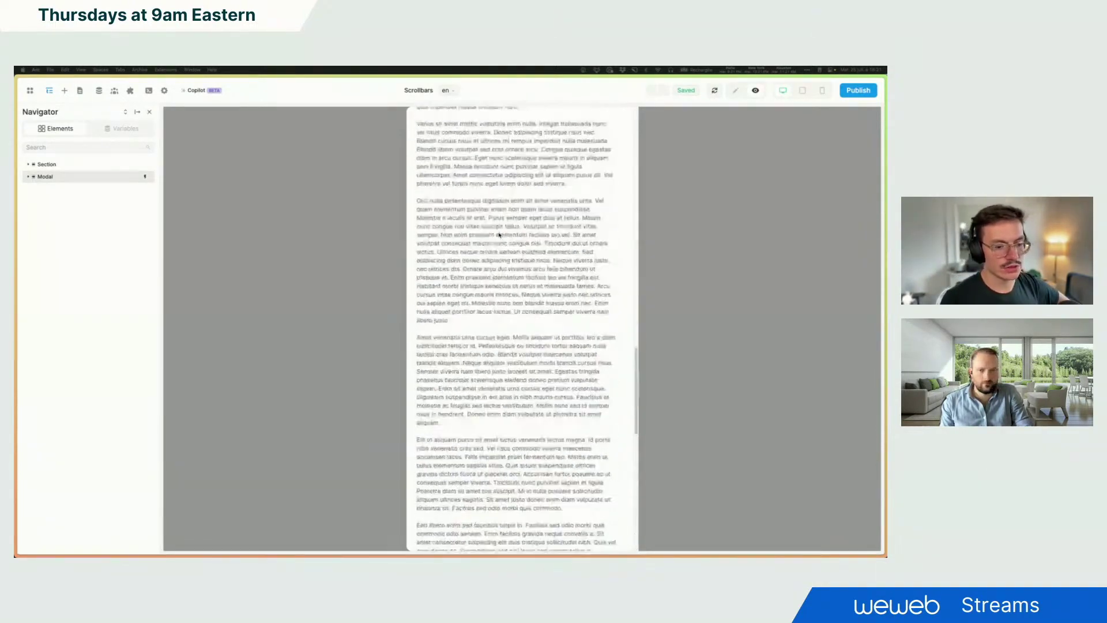
Step: Back in Edit mode, set the modal Flexbox's overflow to Scroll, then to Visible
{"action": "left_click", "coordinate": [736, 90]}
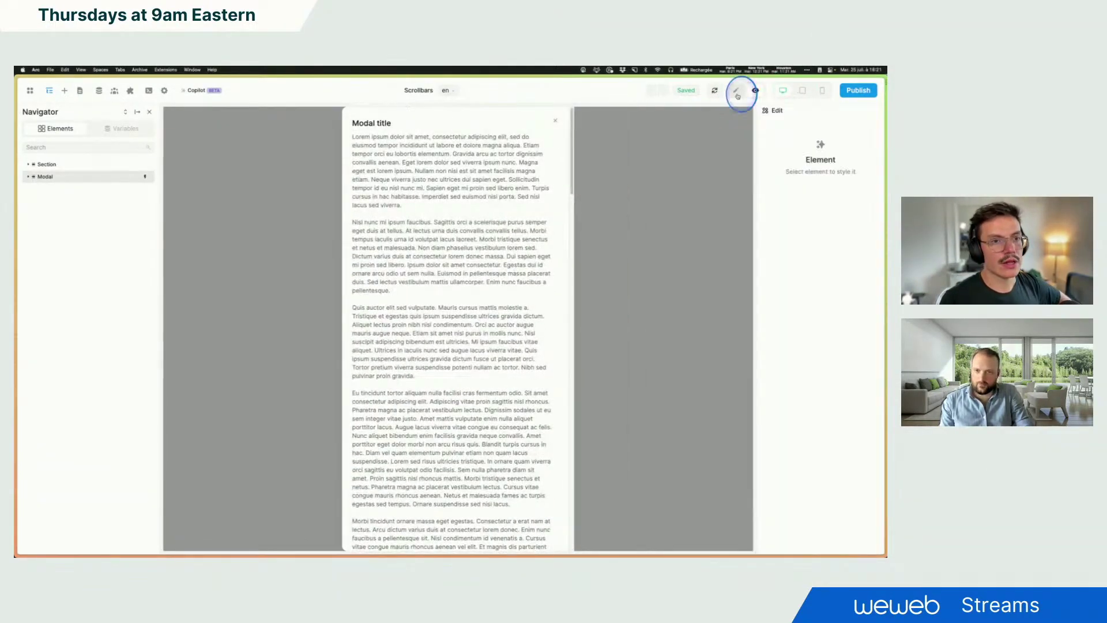
{"action": "left_click", "coordinate": [354, 122]}
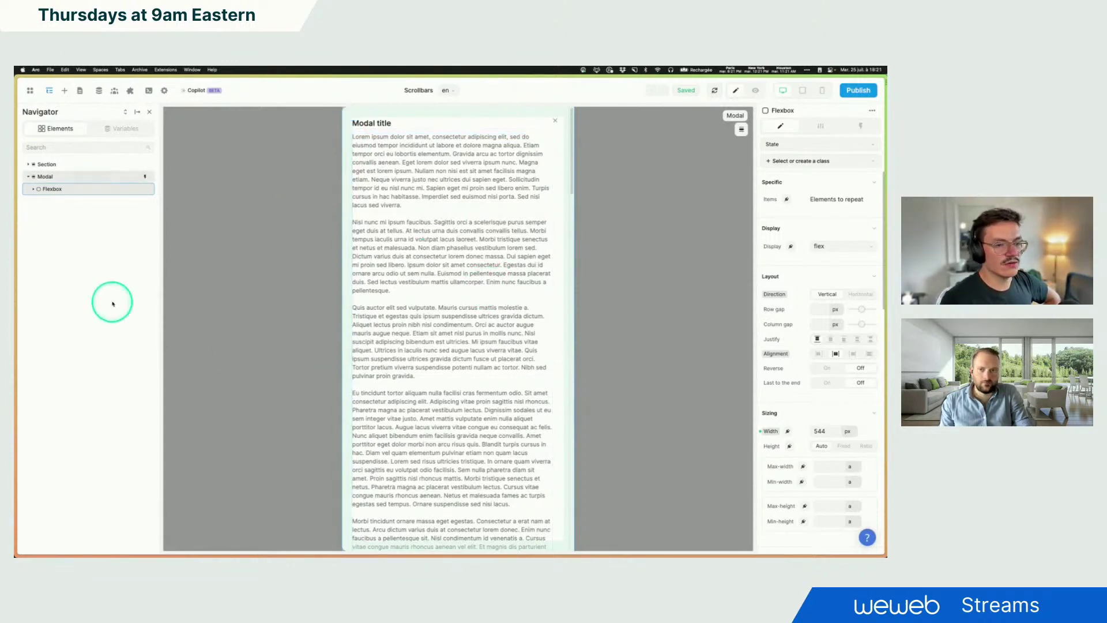
{"action": "scroll", "coordinate": [776, 341], "scroll_direction": "down", "scroll_amount": 3}
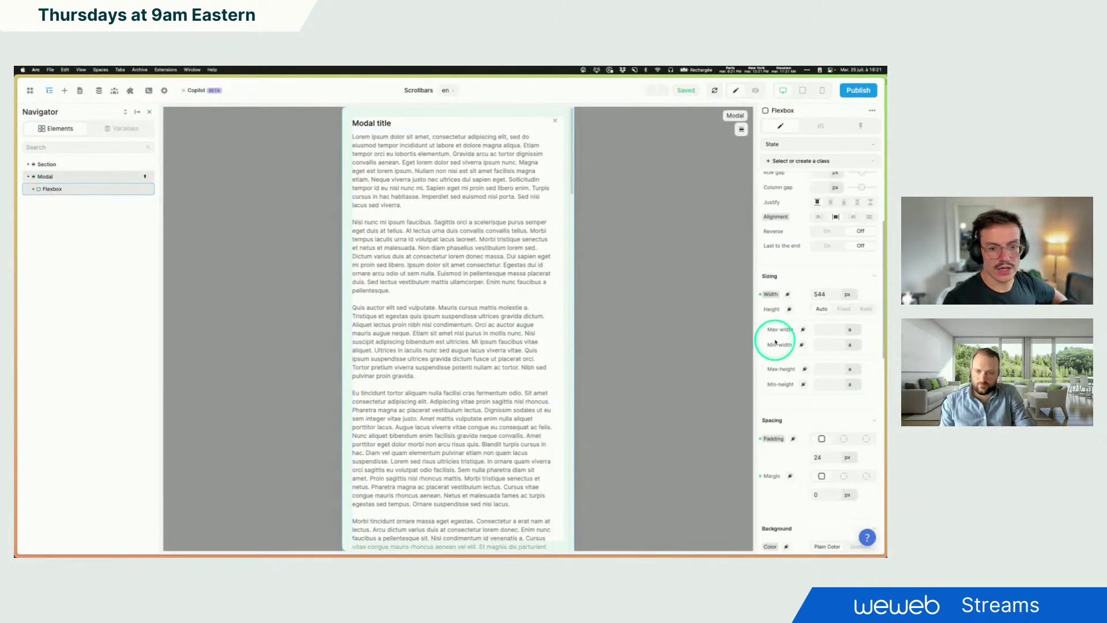
{"action": "scroll", "coordinate": [776, 341], "scroll_direction": "down", "scroll_amount": 10}
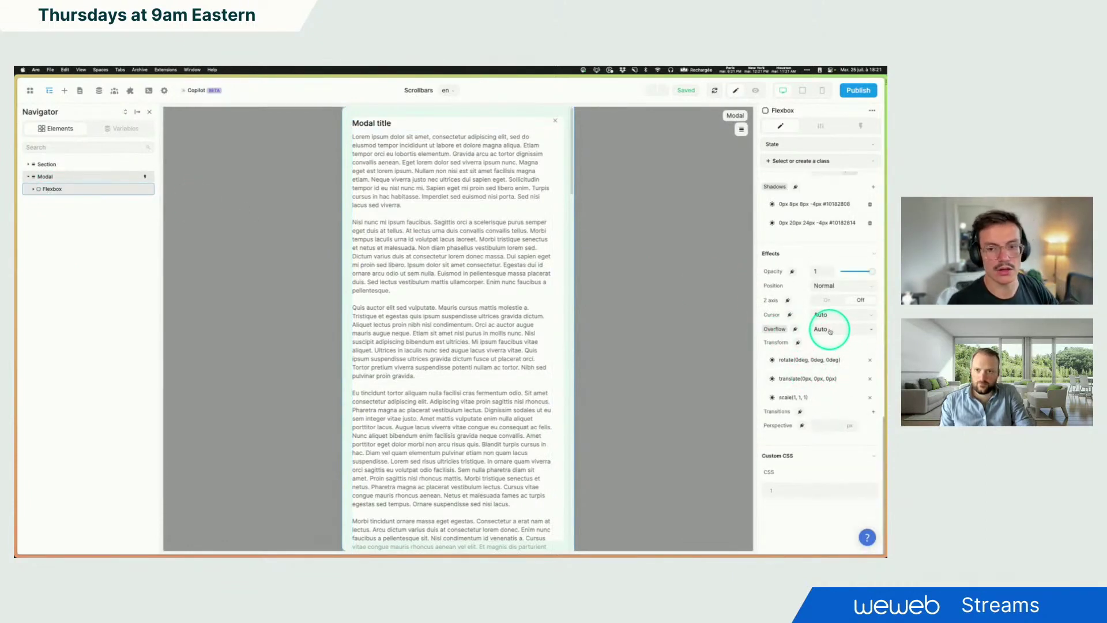
{"action": "left_click", "coordinate": [830, 332]}
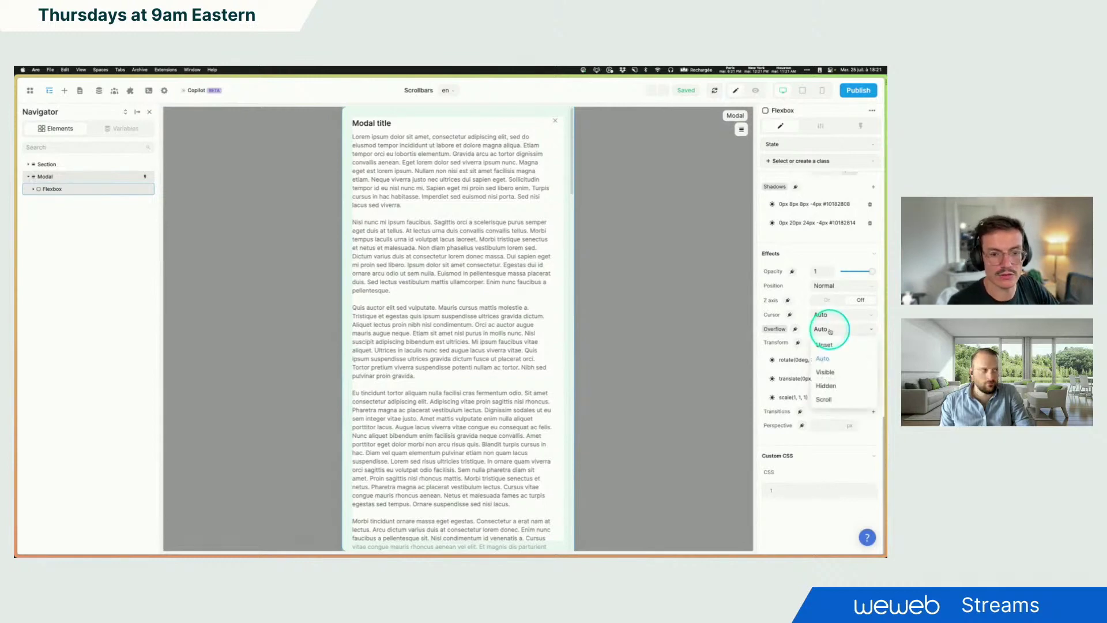
{"action": "left_click", "coordinate": [832, 400]}
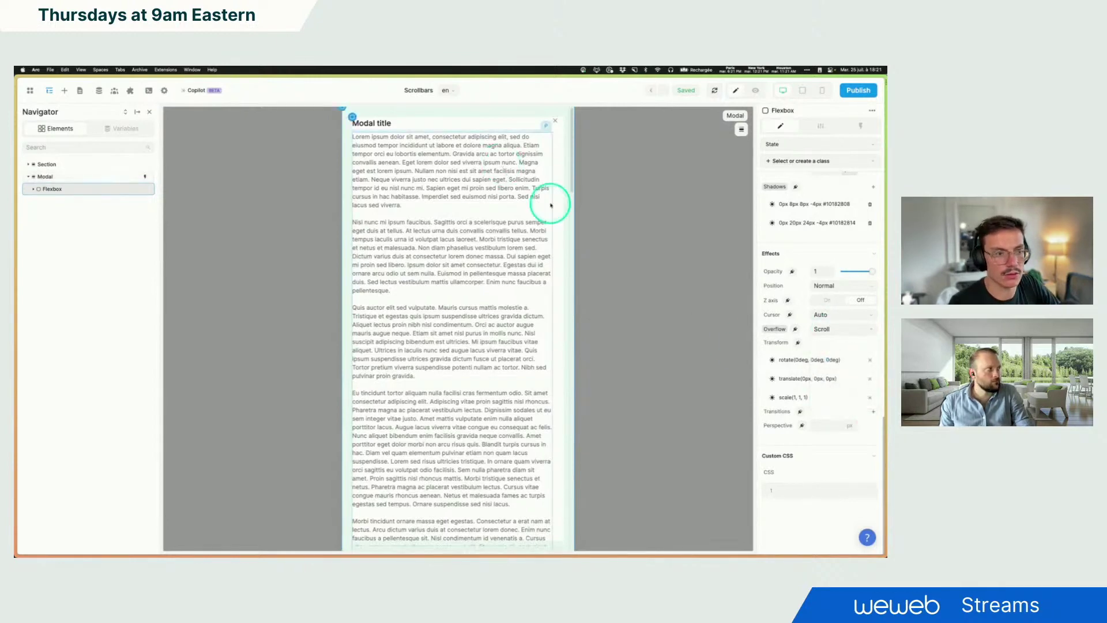
{"action": "left_click", "coordinate": [840, 334]}
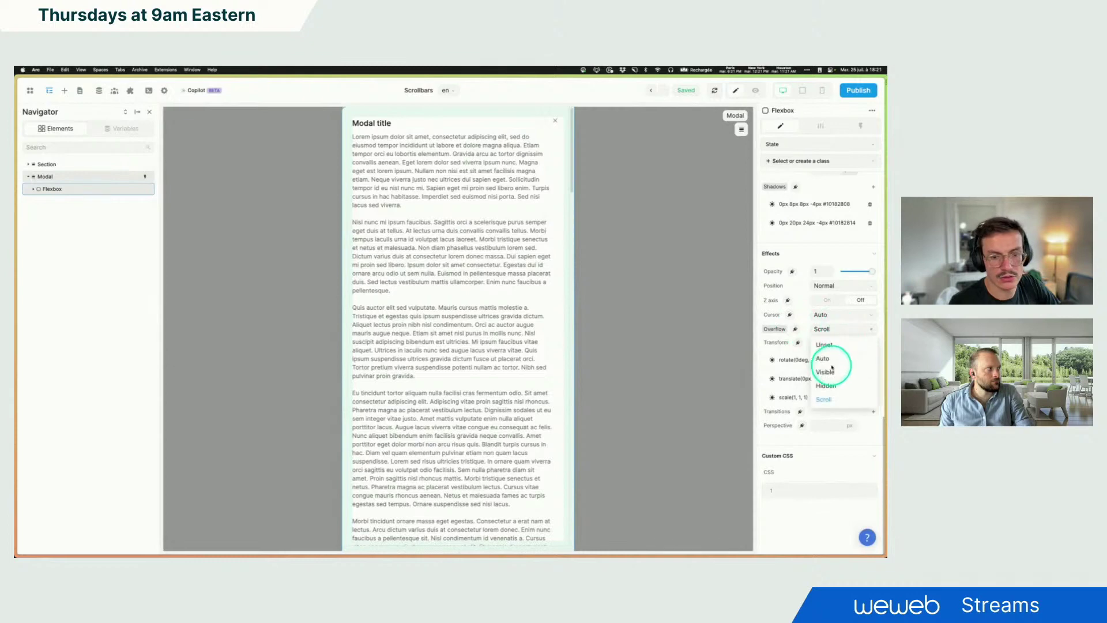
{"action": "left_click", "coordinate": [830, 371]}
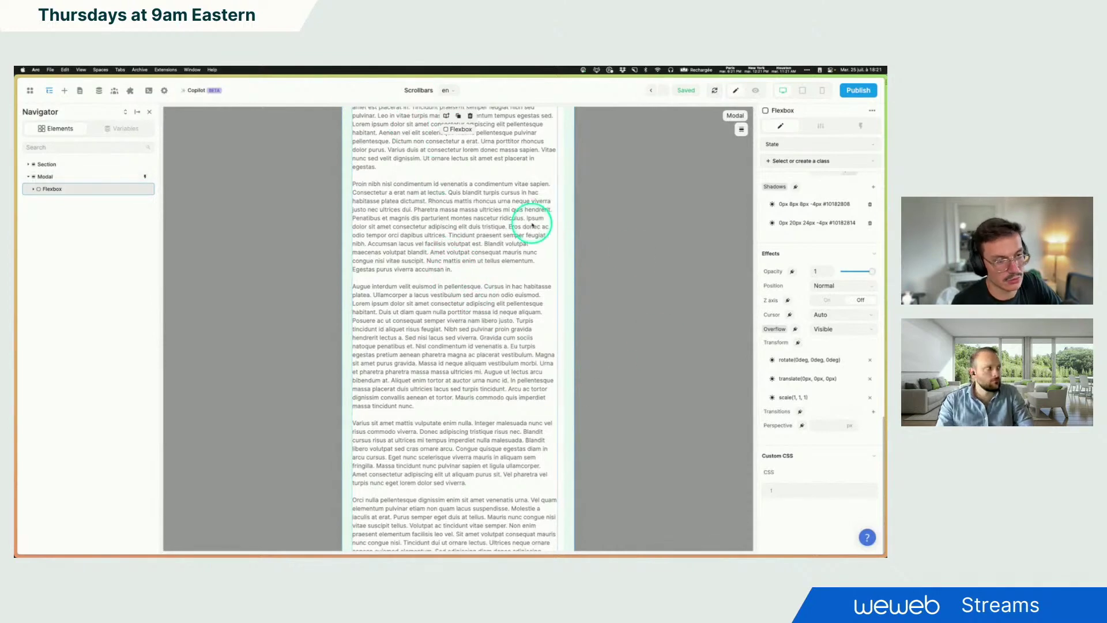
Step: Try Hidden, then Unset overflow on the modal's Flexbox container, finally setting it to Auto
{"action": "left_click", "coordinate": [835, 329]}
{"action": "left_click", "coordinate": [827, 387]}
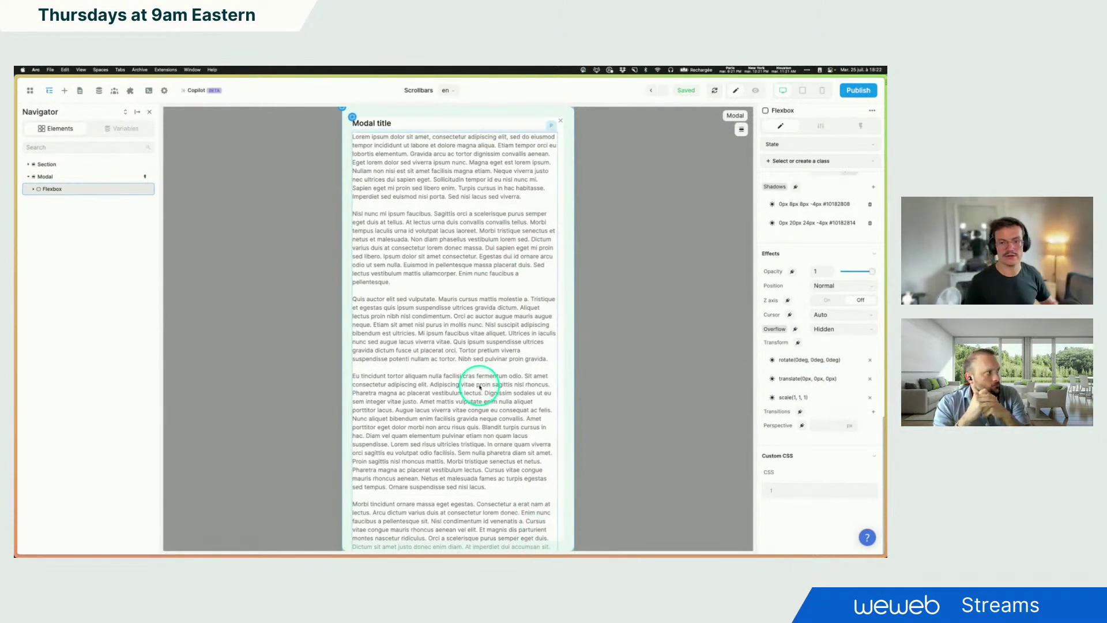
{"action": "left_click", "coordinate": [829, 330]}
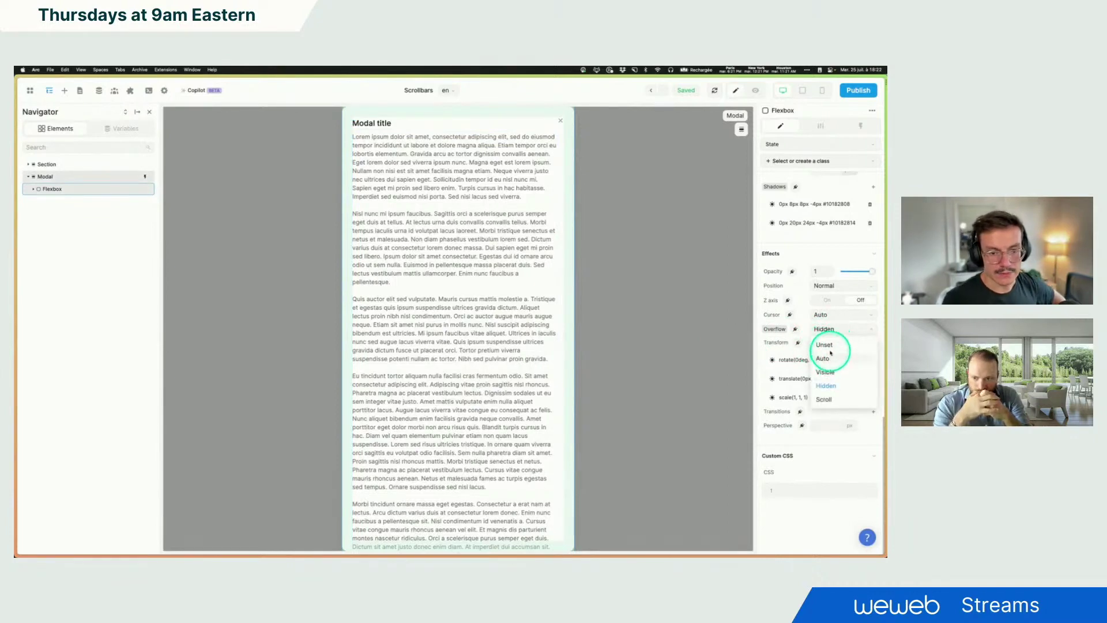
{"action": "left_click", "coordinate": [830, 344]}
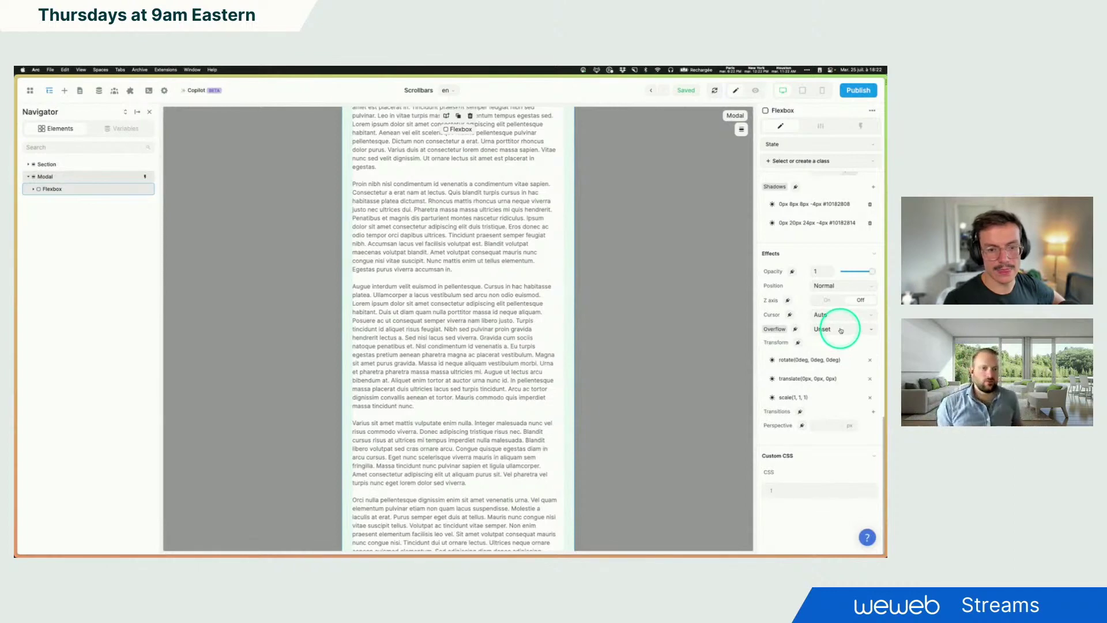
{"action": "left_click", "coordinate": [841, 330]}
{"action": "left_click", "coordinate": [827, 363]}
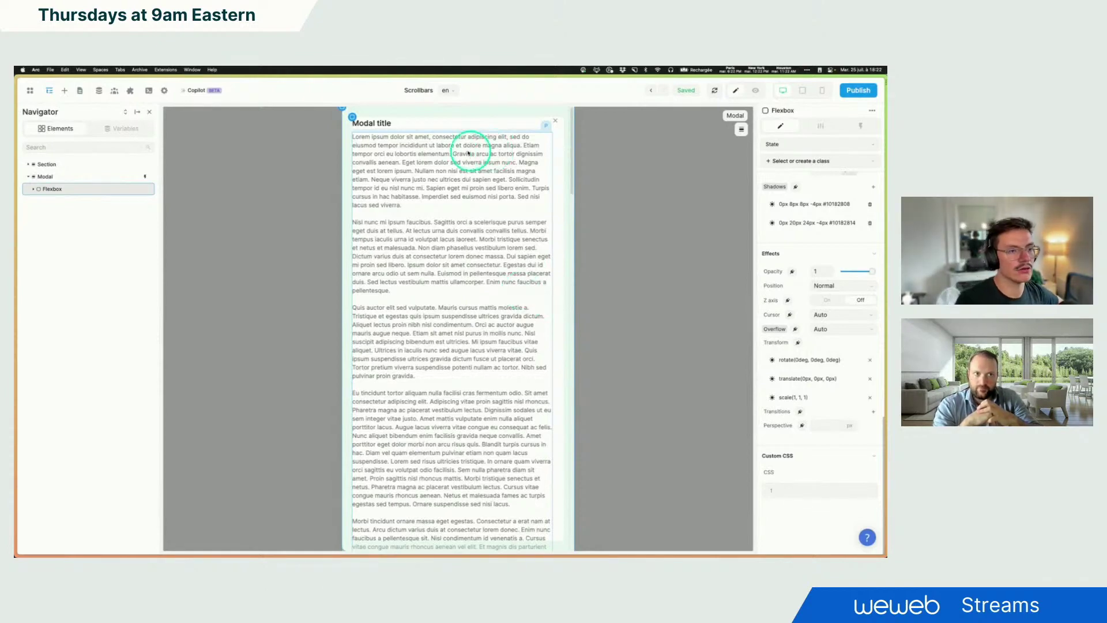
{"action": "left_click", "coordinate": [416, 91]}
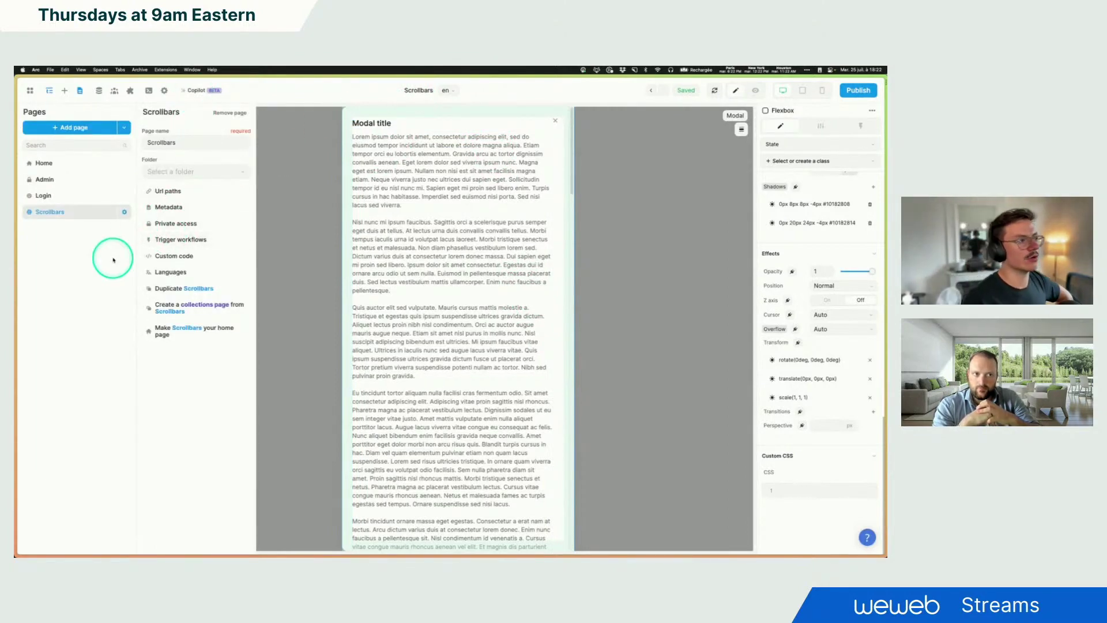
{"action": "left_click", "coordinate": [179, 256]}
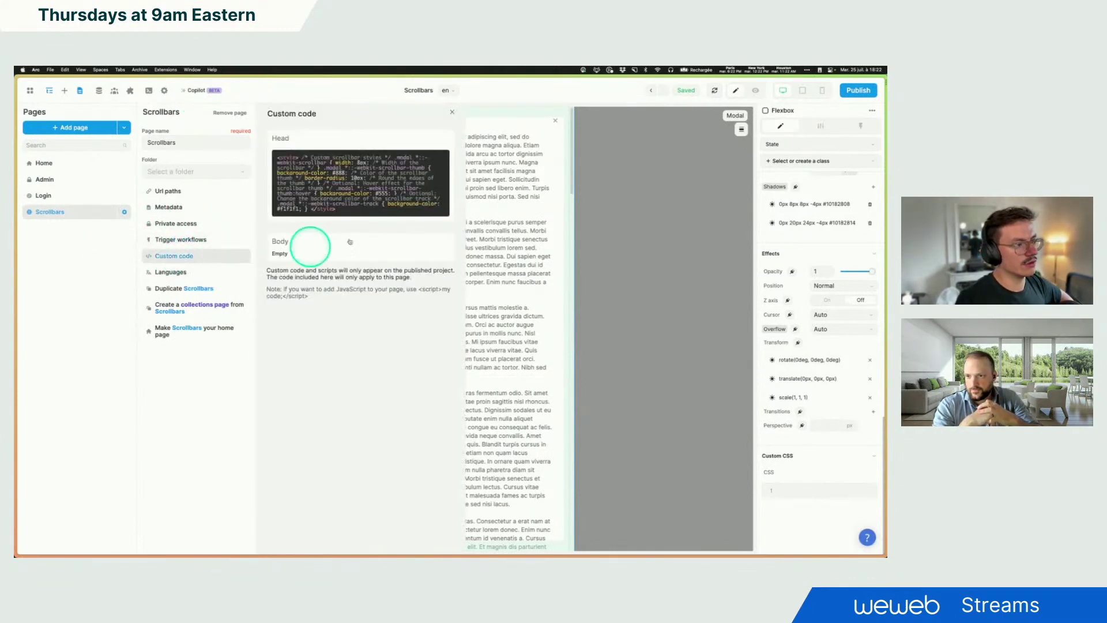
{"action": "left_click", "coordinate": [391, 183]}
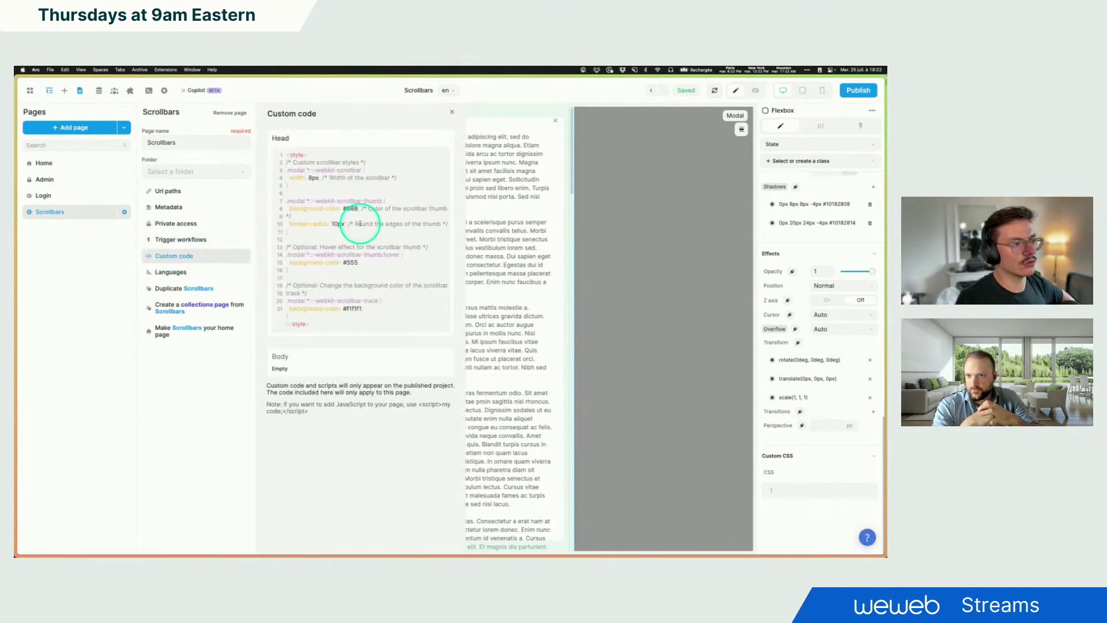
{"action": "left_click", "coordinate": [310, 170]}
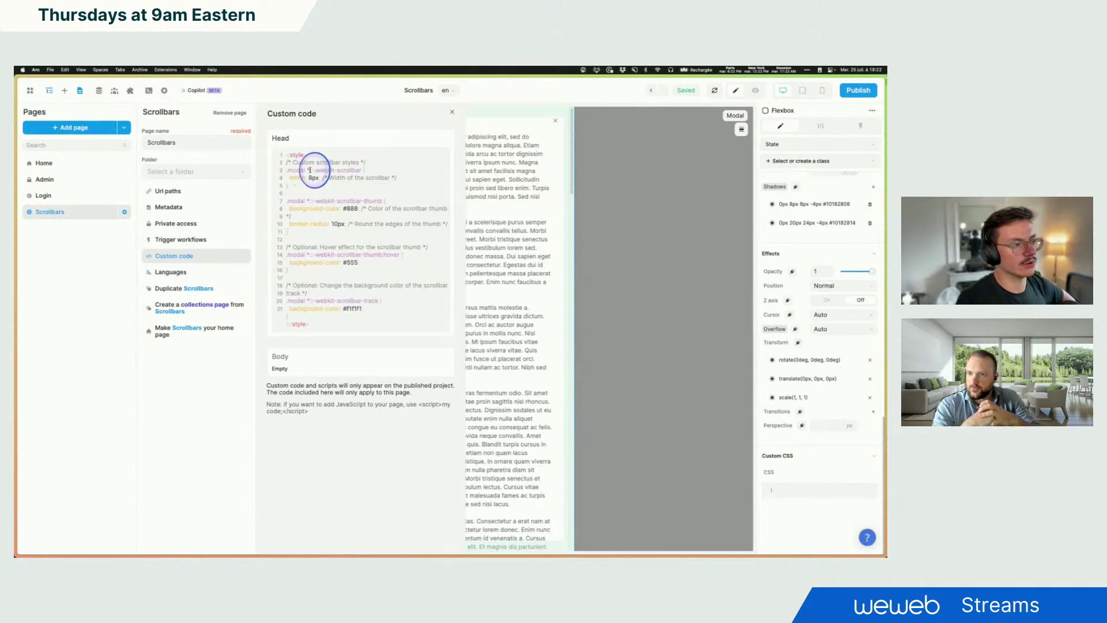
{"action": "left_click_drag", "start_coordinate": [312, 170], "coordinate": [362, 171]}
{"action": "left_click_drag", "start_coordinate": [310, 200], "coordinate": [380, 201]}
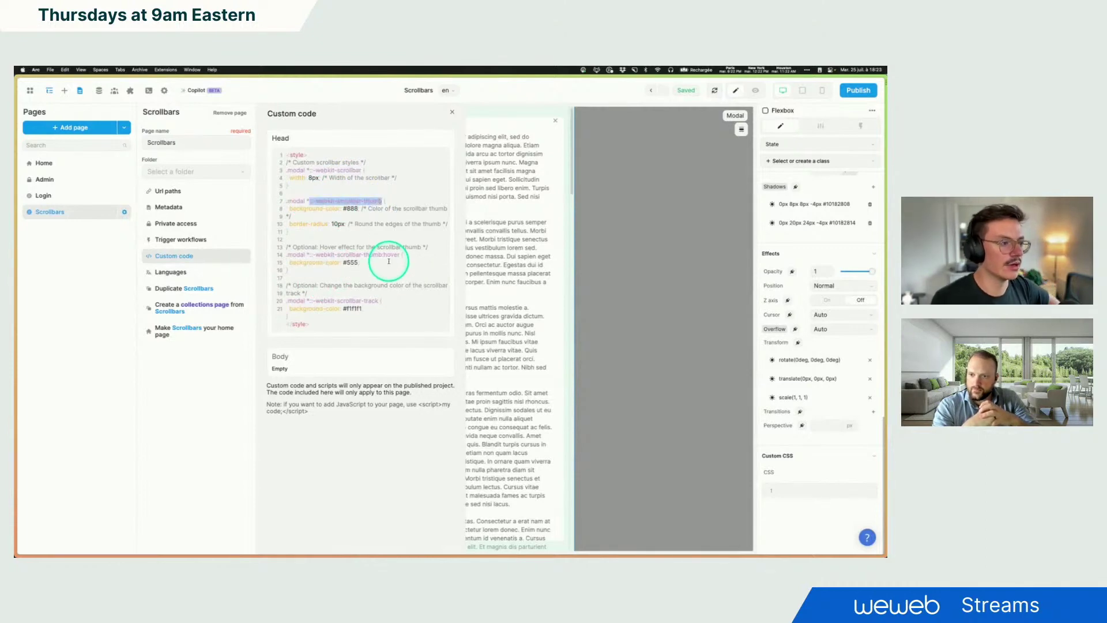
{"action": "left_click_drag", "start_coordinate": [312, 301], "coordinate": [371, 300]}
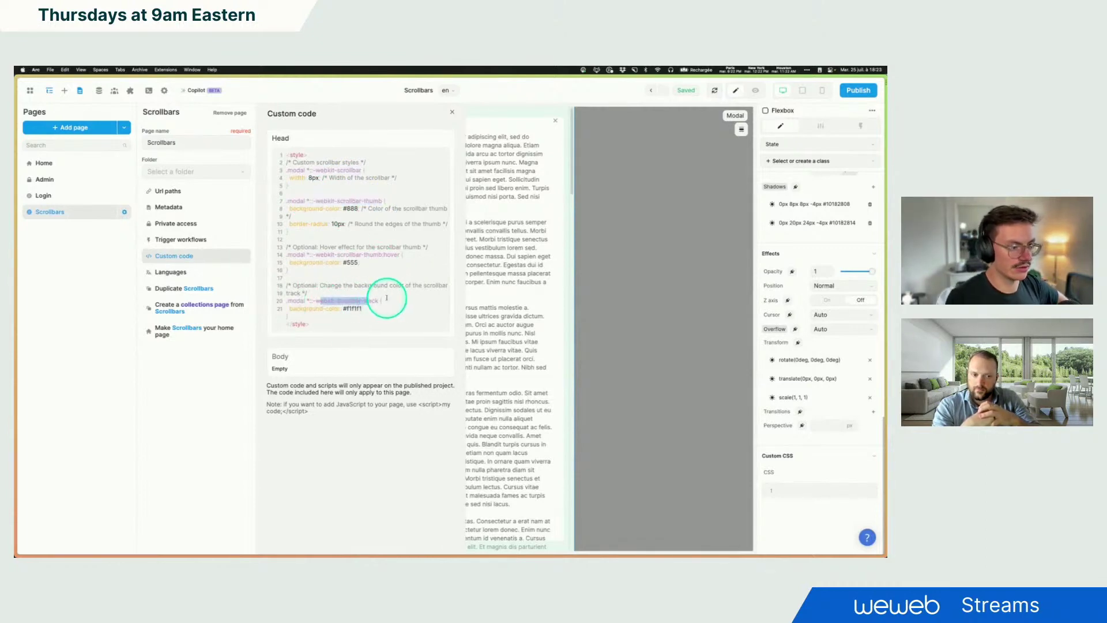
{"action": "left_click", "coordinate": [397, 300]}
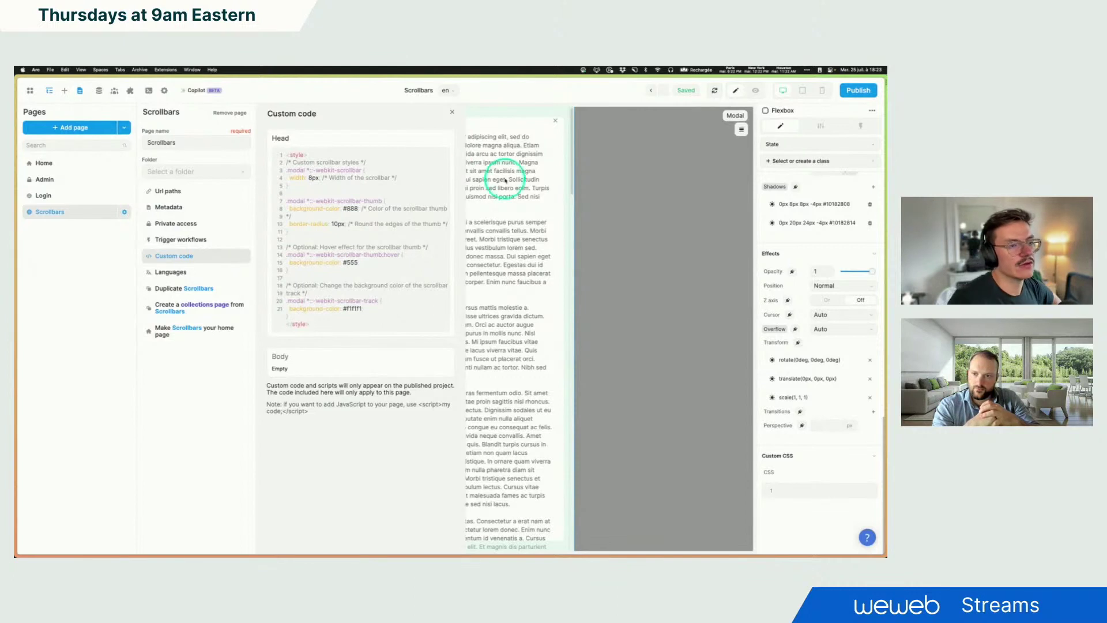
{"action": "left_click", "coordinate": [308, 168]}
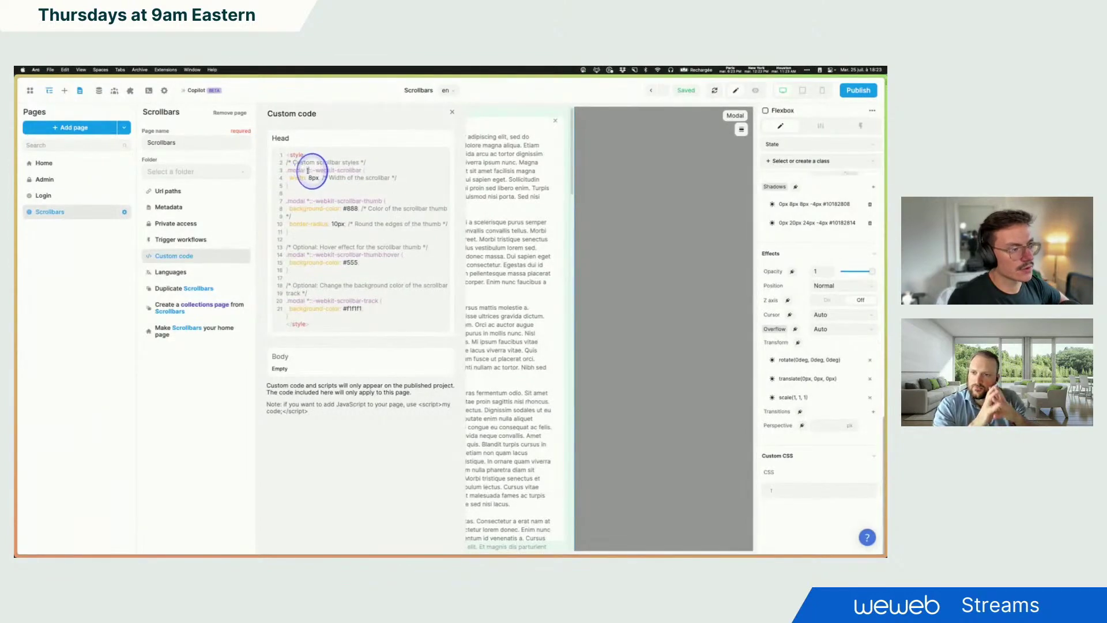
{"action": "left_click_drag", "start_coordinate": [289, 170], "coordinate": [304, 170]}
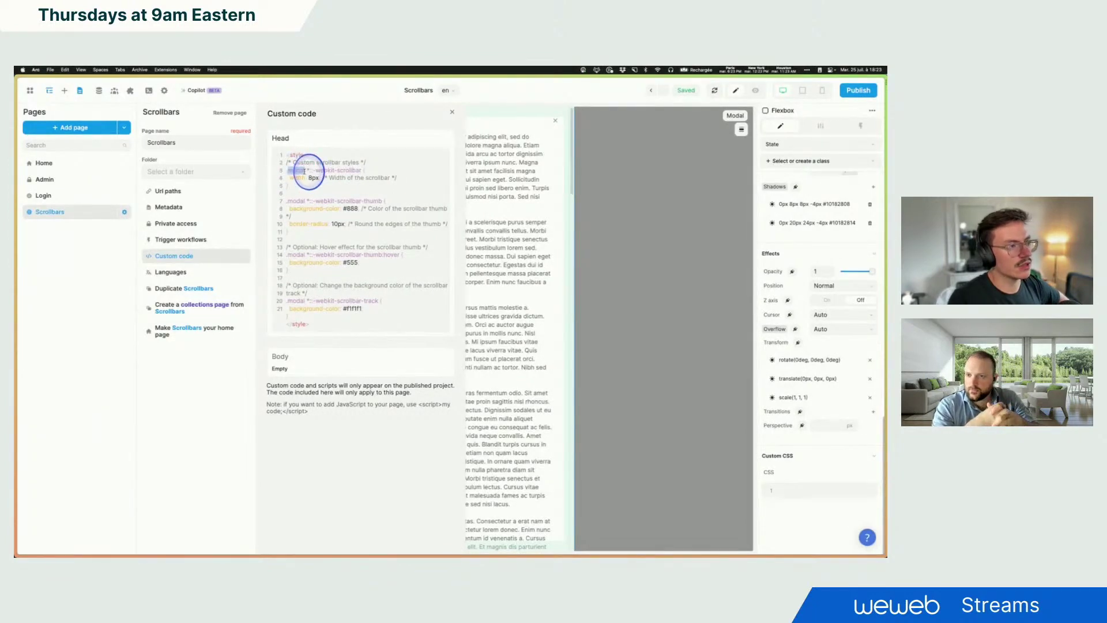
{"action": "left_click", "coordinate": [354, 170]}
{"action": "left_click", "coordinate": [542, 128]}
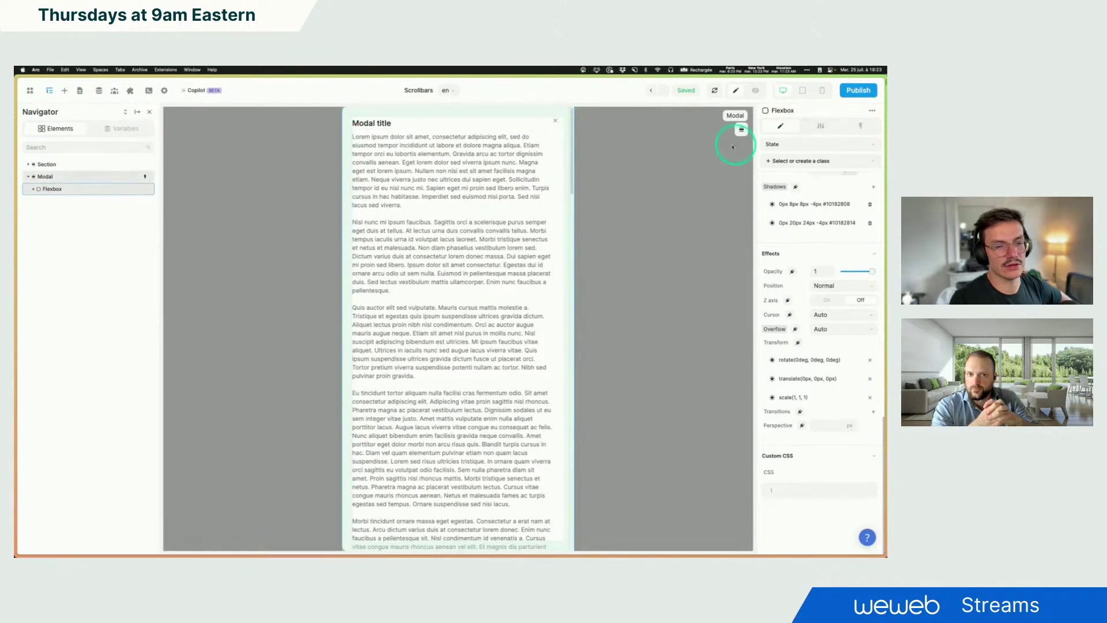
Step: Verify the Flexbox's class reads 'scroll-container' in settings, then open the Scrollbars page's custom code
{"action": "left_click", "coordinate": [823, 126]}
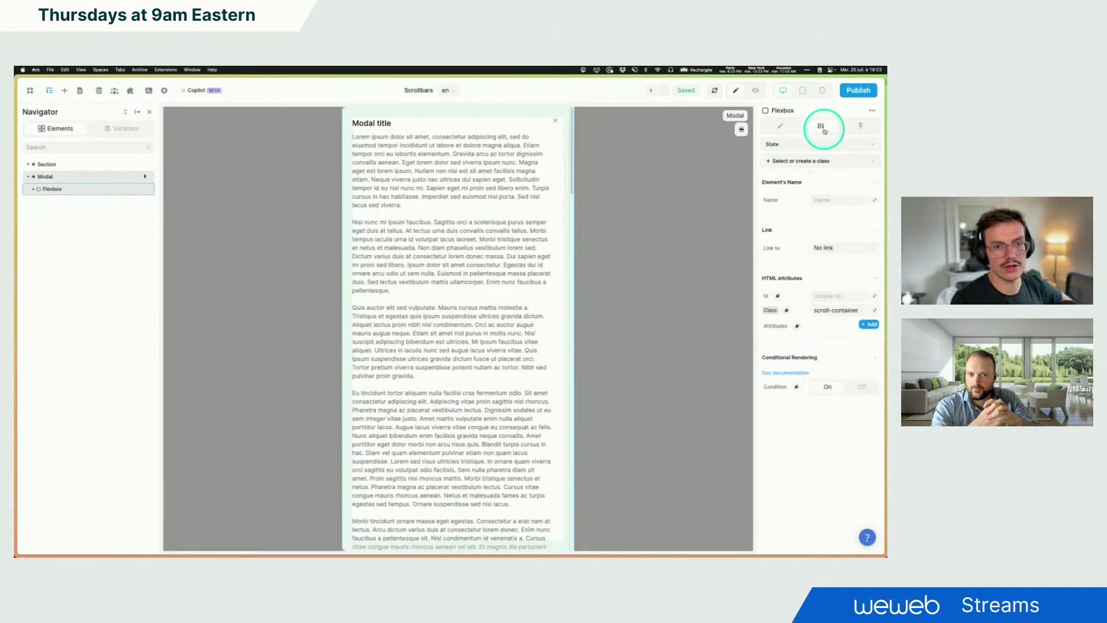
{"action": "triple_click", "coordinate": [821, 310]}
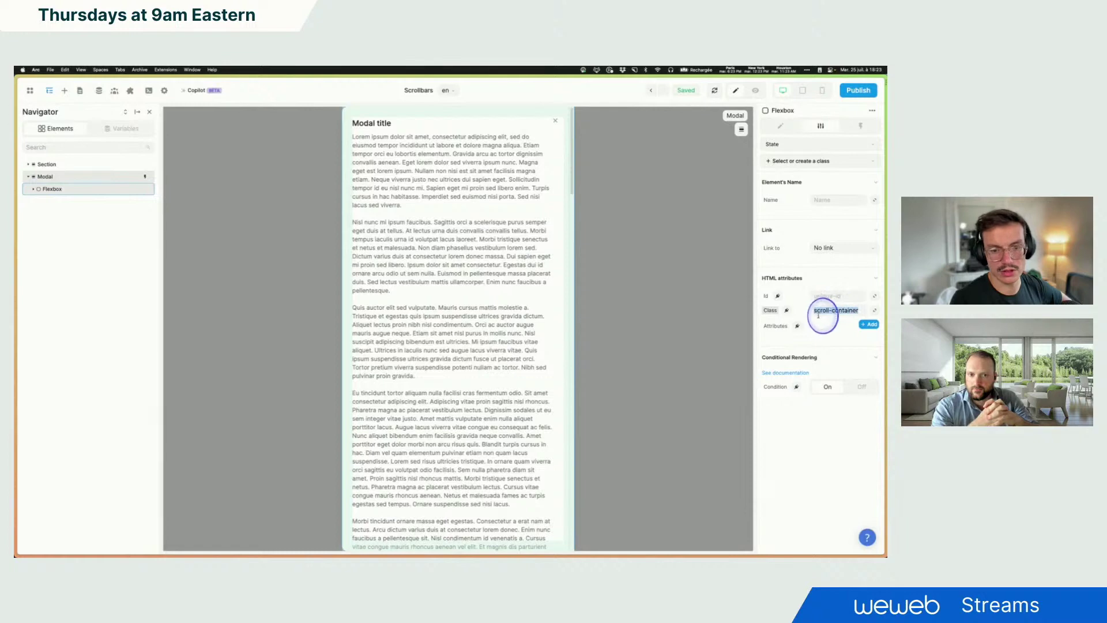
{"action": "left_click", "coordinate": [835, 322]}
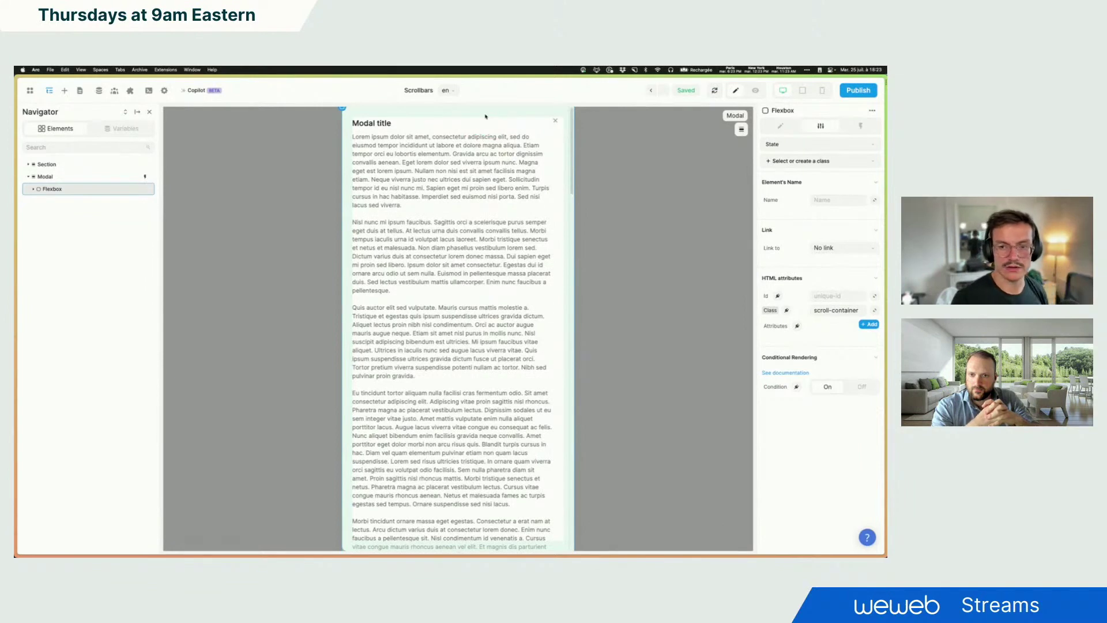
{"action": "left_click", "coordinate": [413, 91]}
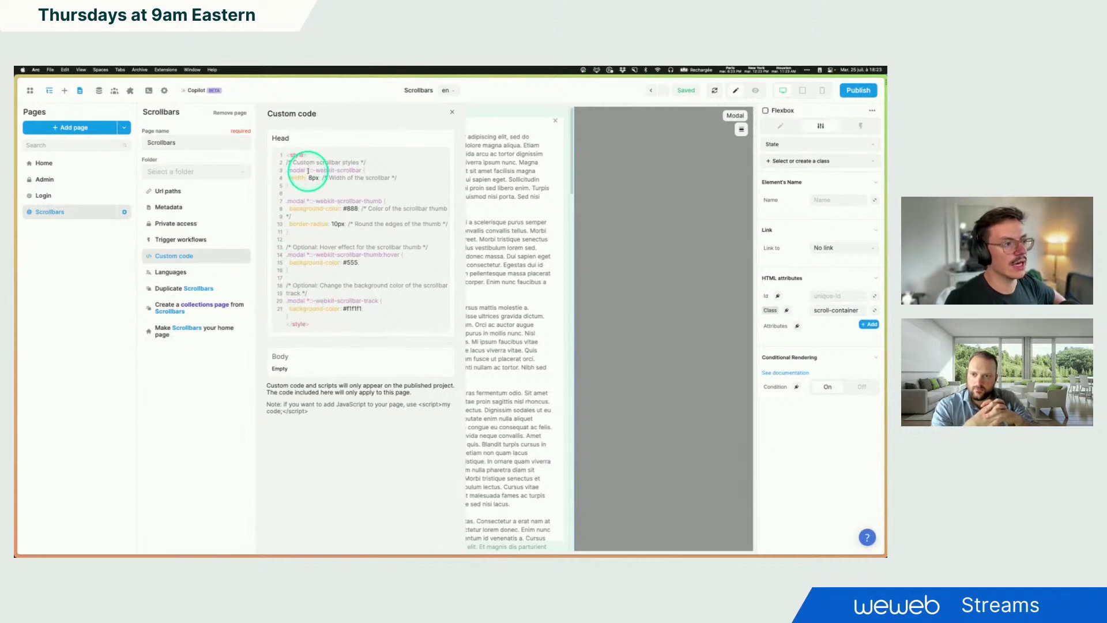
Step: Close the custom code panel and check the container's Custom CSS field in its style properties
{"action": "left_click_drag", "start_coordinate": [310, 171], "coordinate": [362, 170]}
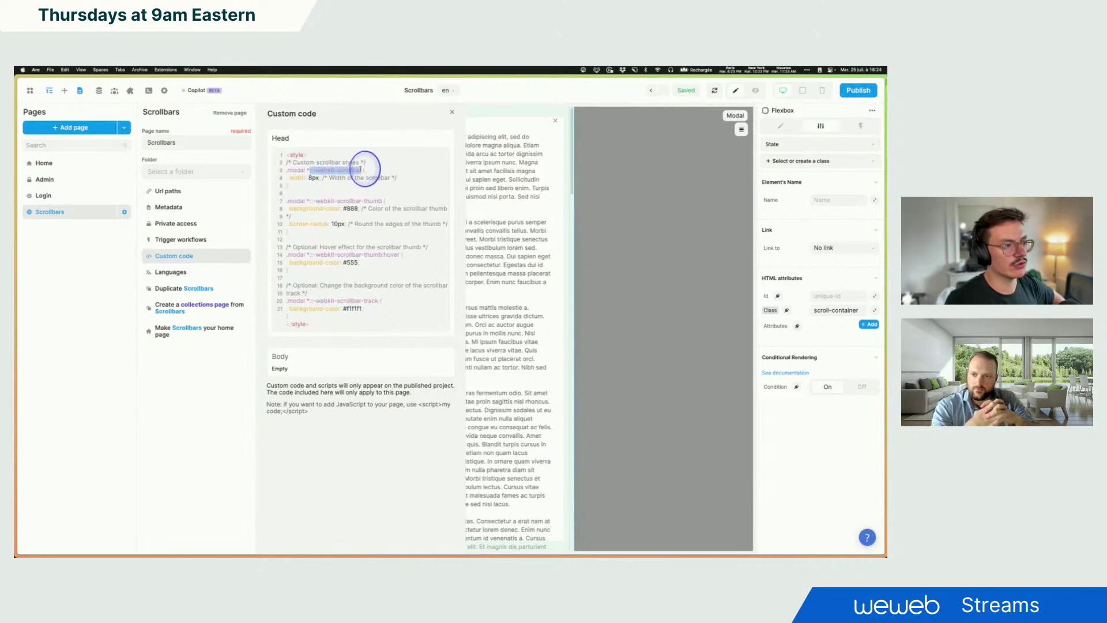
{"action": "left_click", "coordinate": [542, 133]}
{"action": "left_click", "coordinate": [780, 126]}
{"action": "scroll", "coordinate": [829, 506], "scroll_direction": "down", "scroll_amount": 10}
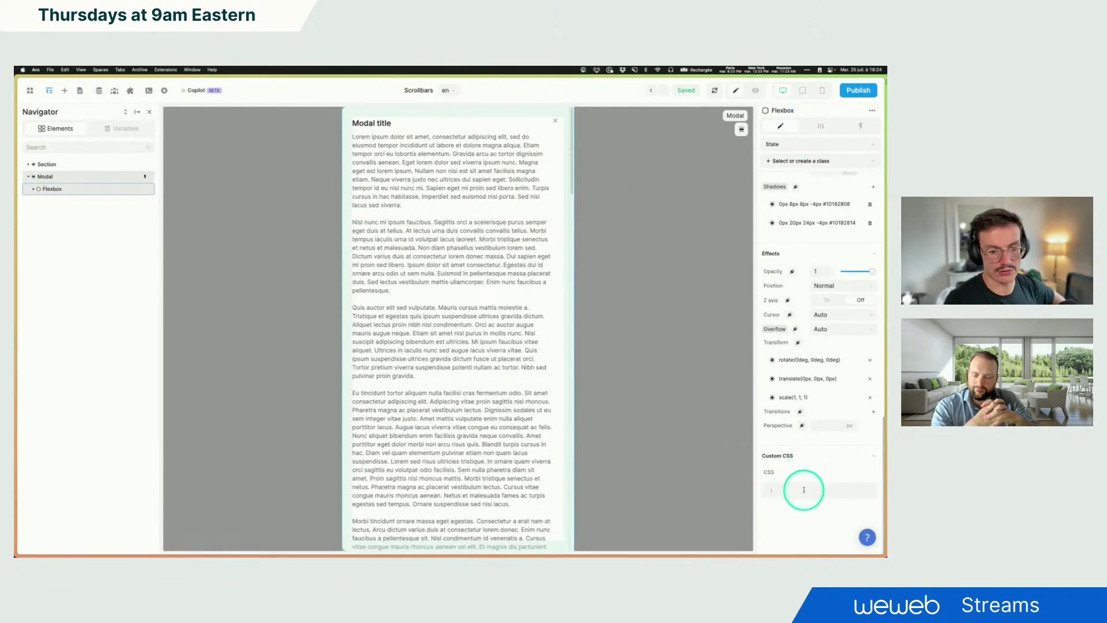
{"action": "left_click", "coordinate": [785, 484]}
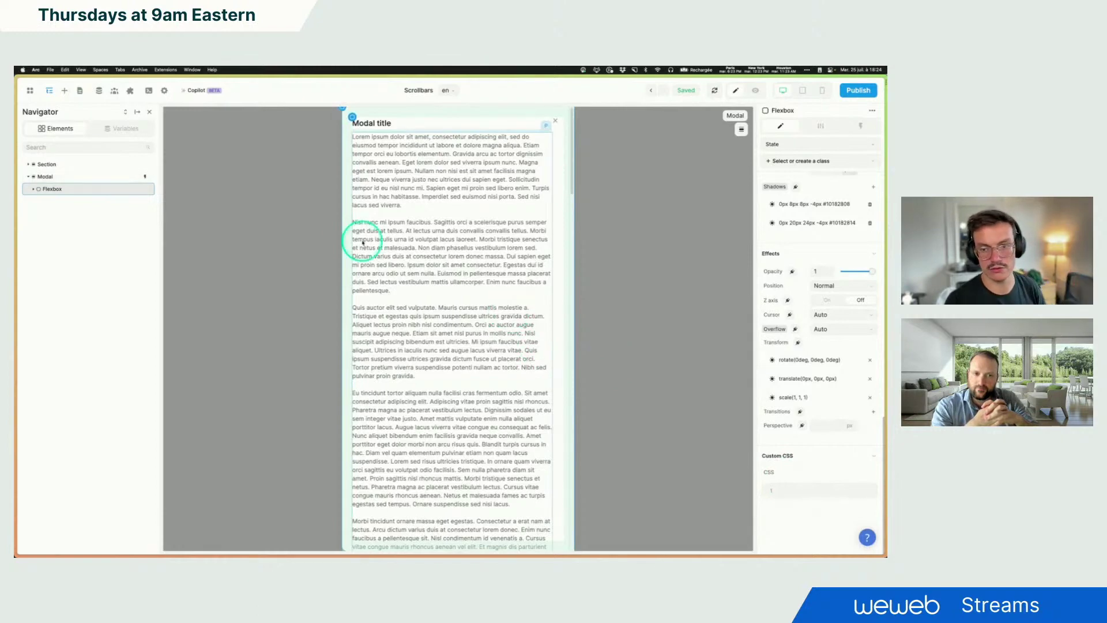
Step: Recheck the page's custom head code, then confirm the container's overflow stays at Auto
{"action": "left_click", "coordinate": [419, 93]}
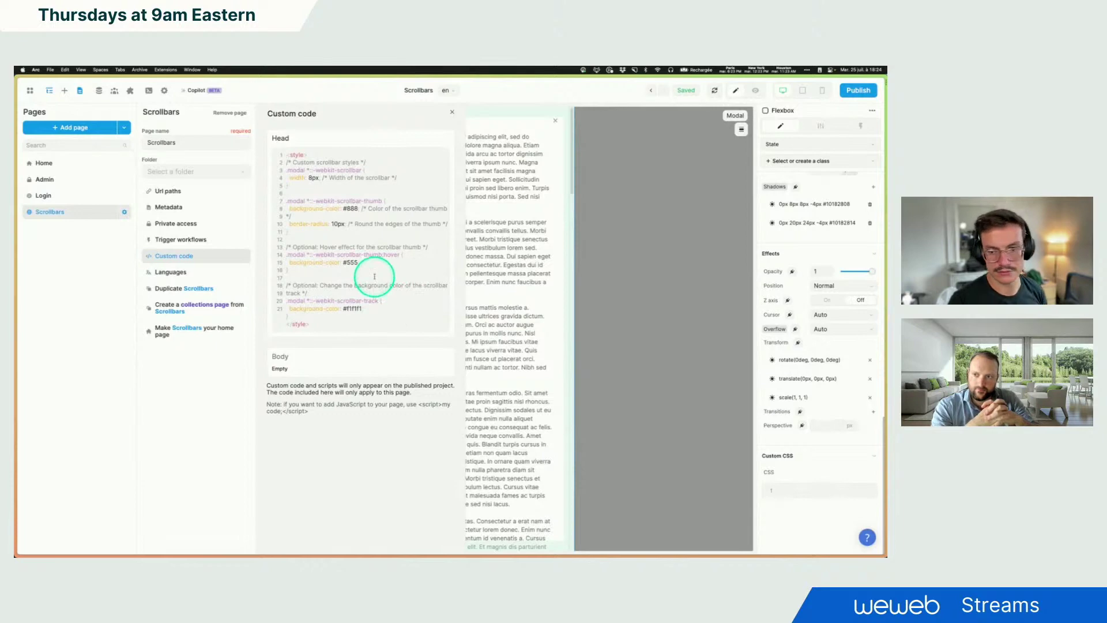
{"action": "left_click", "coordinate": [452, 112]}
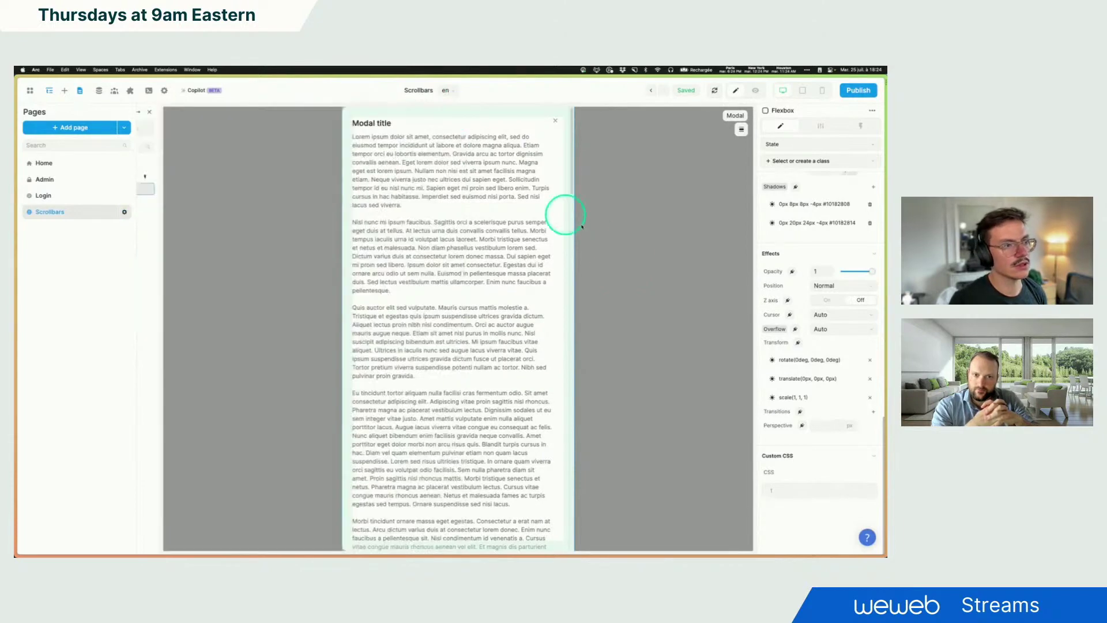
{"action": "left_click", "coordinate": [859, 334]}
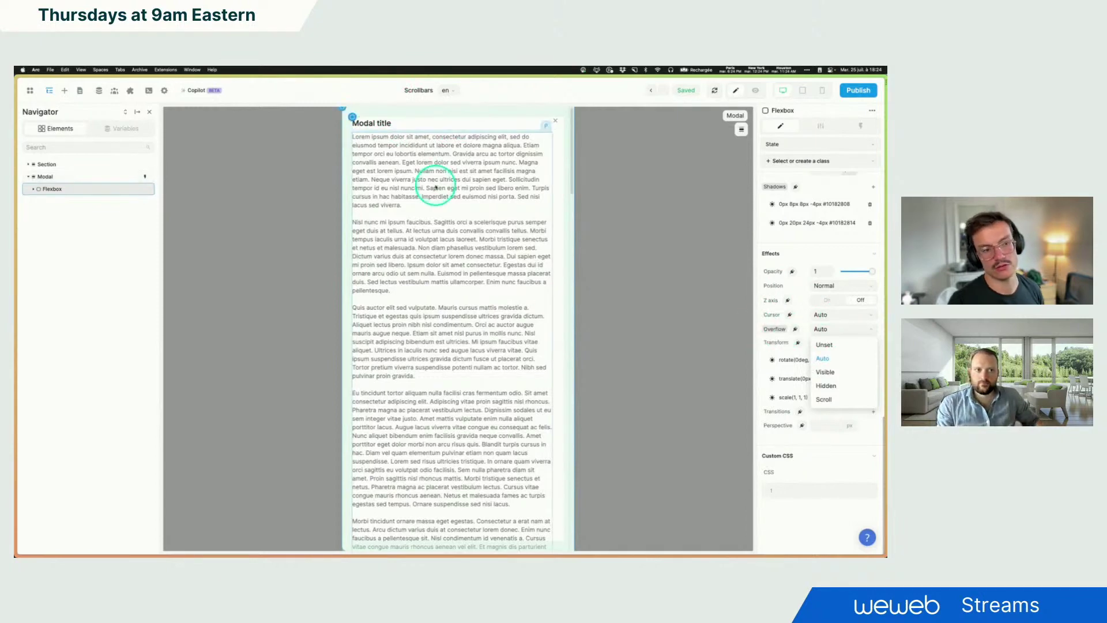
{"action": "left_click", "coordinate": [841, 328]}
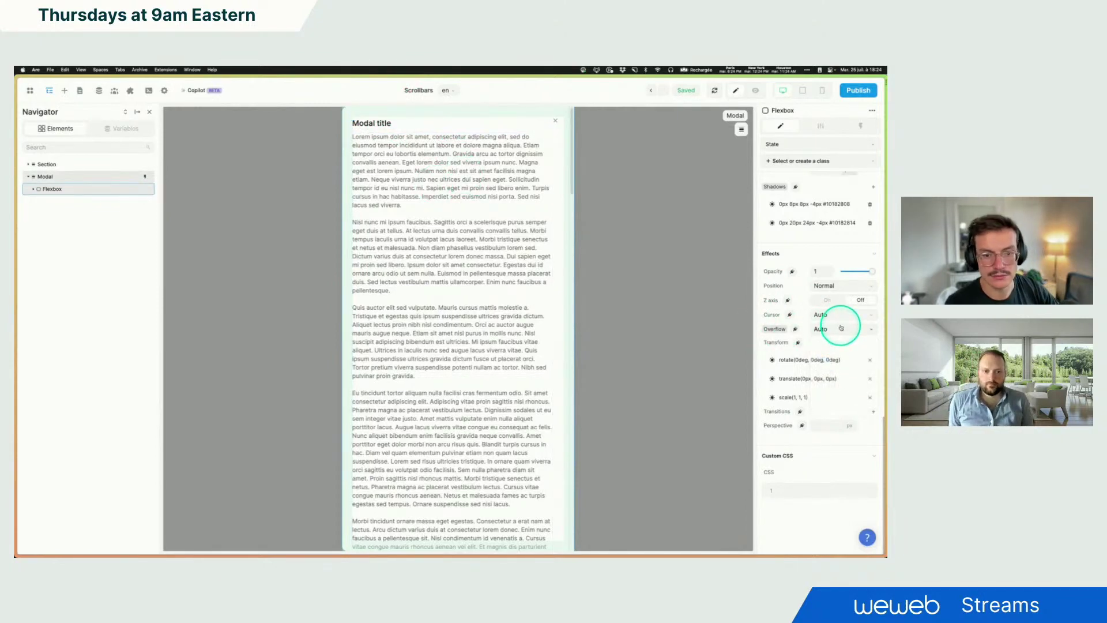